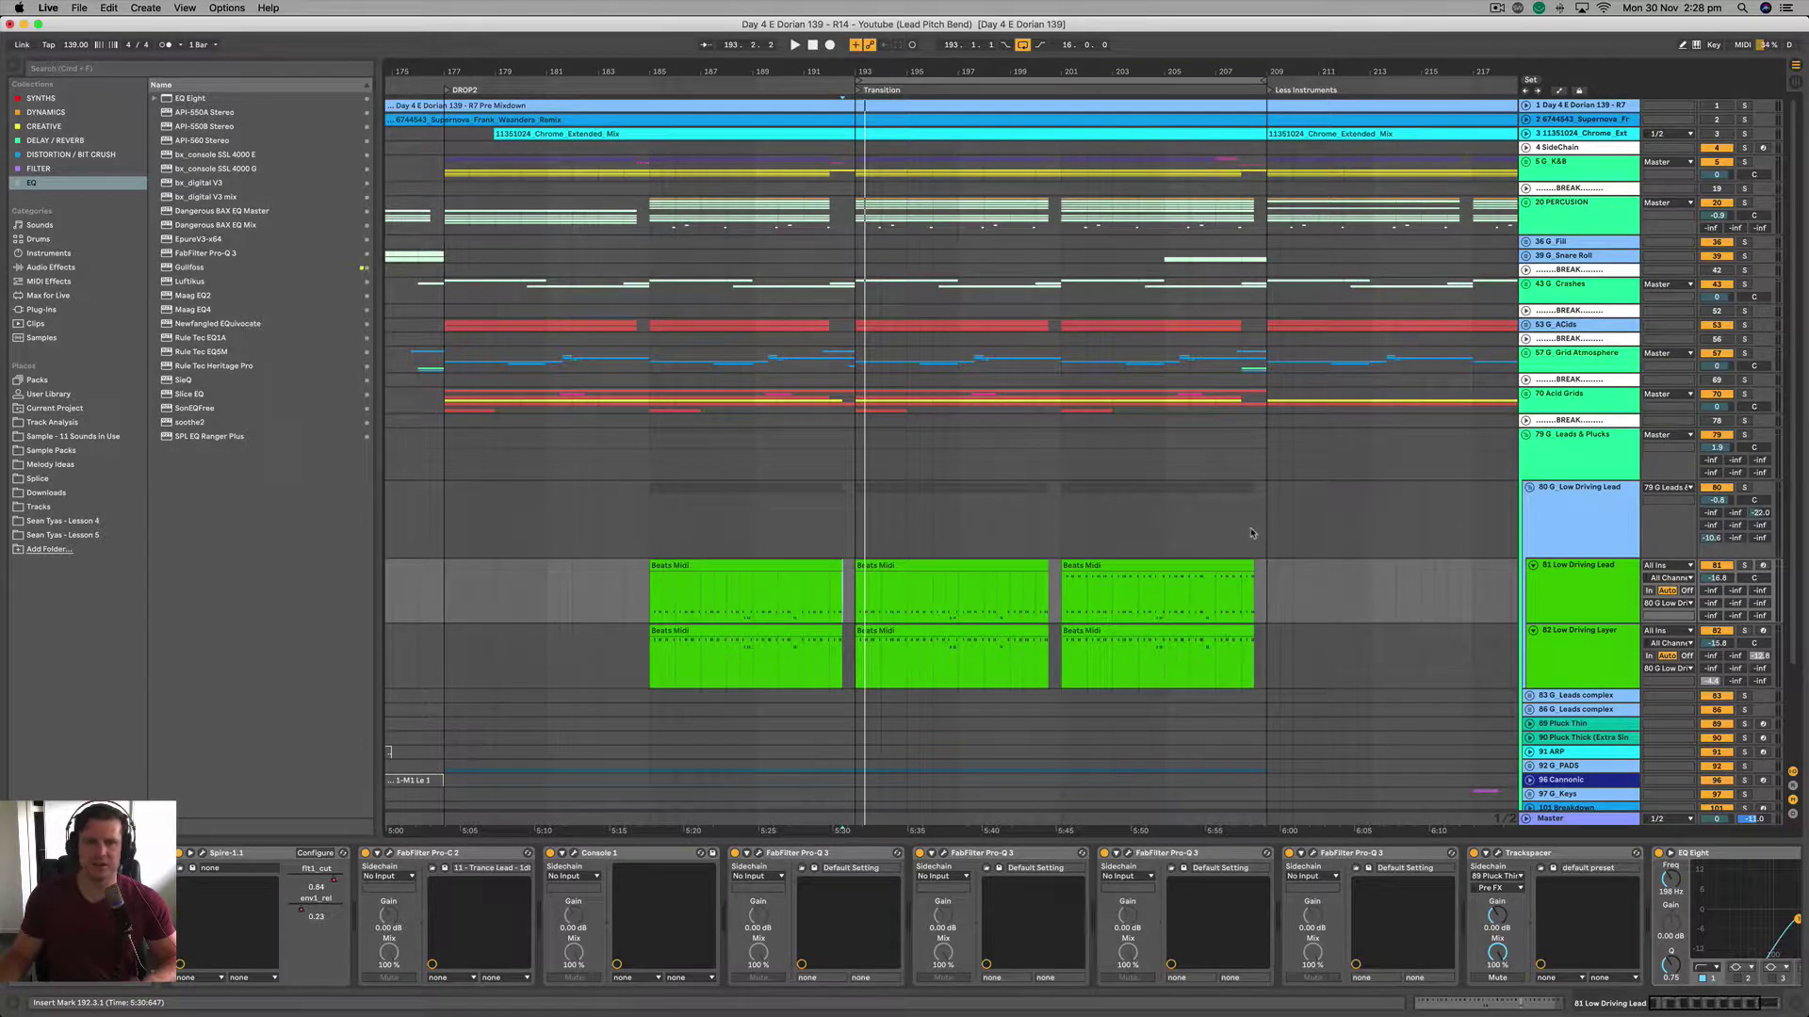
Open the Spire synth of the Low Driving Lead track and of the Low Driving Layer track to view their settings
scroll(1243, 546, "left", 5)
scroll(1216, 595, "down", 3)
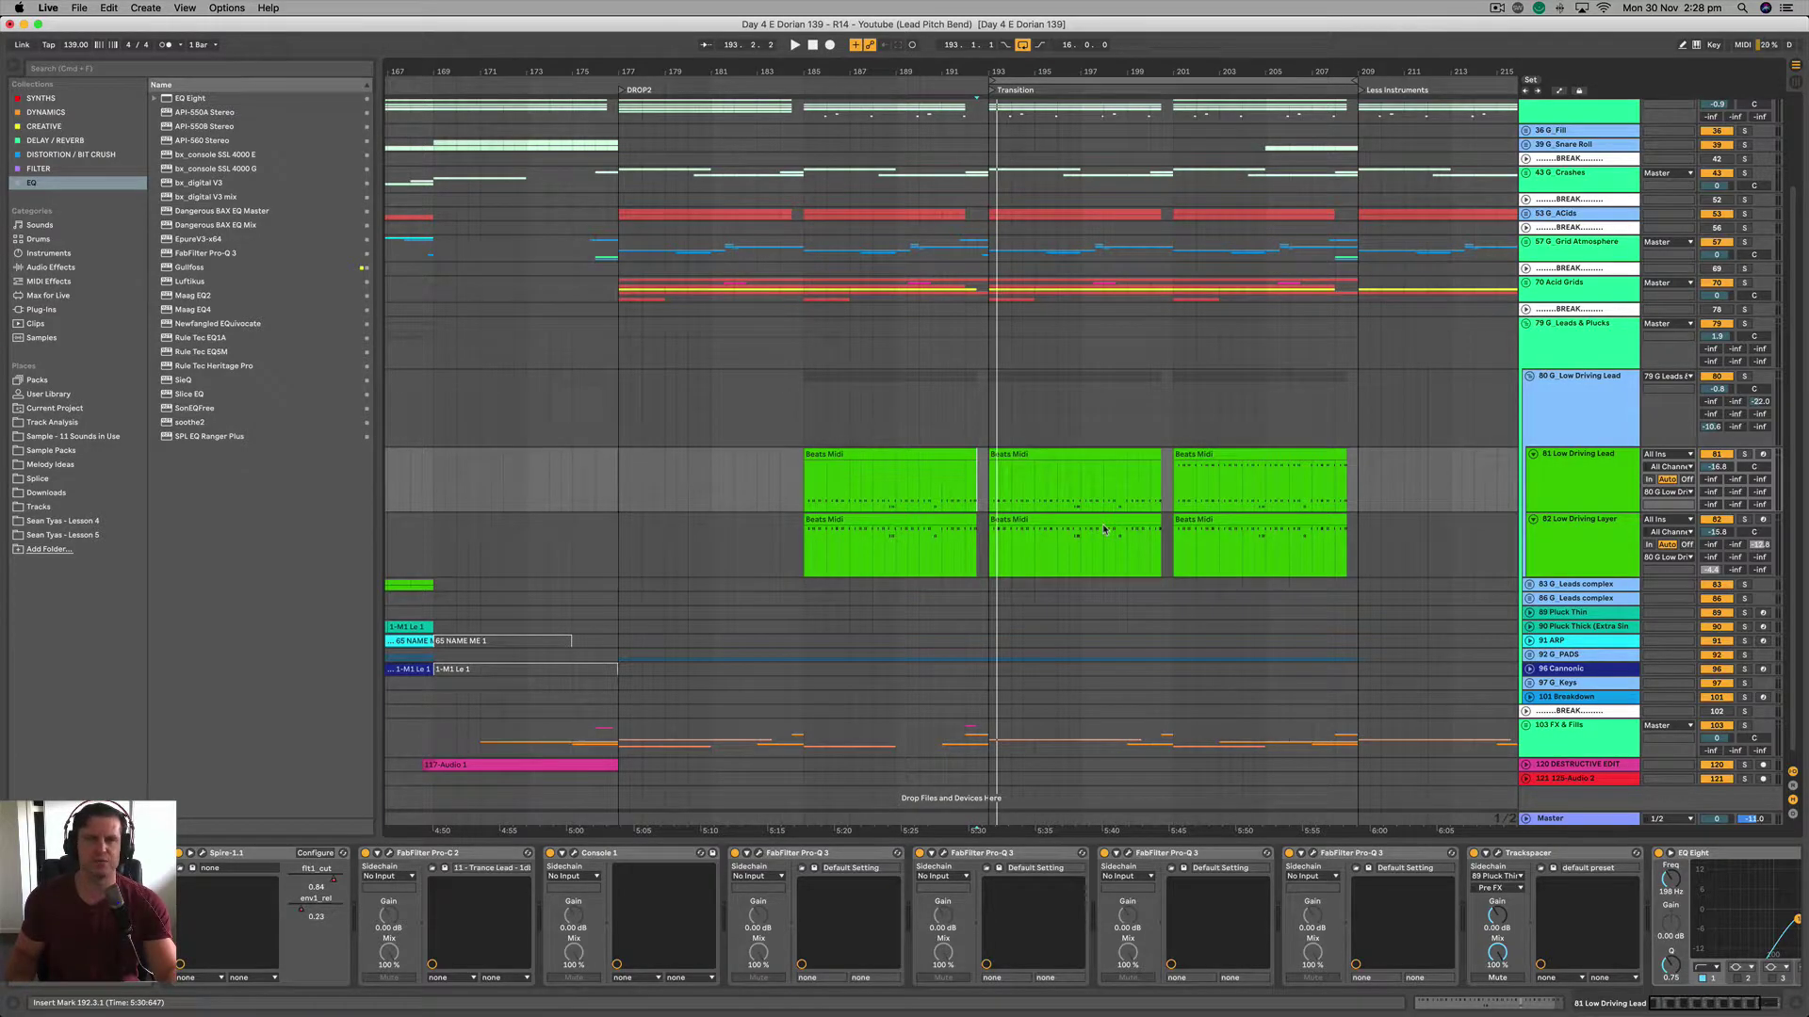
scroll(1079, 512, "right", 5)
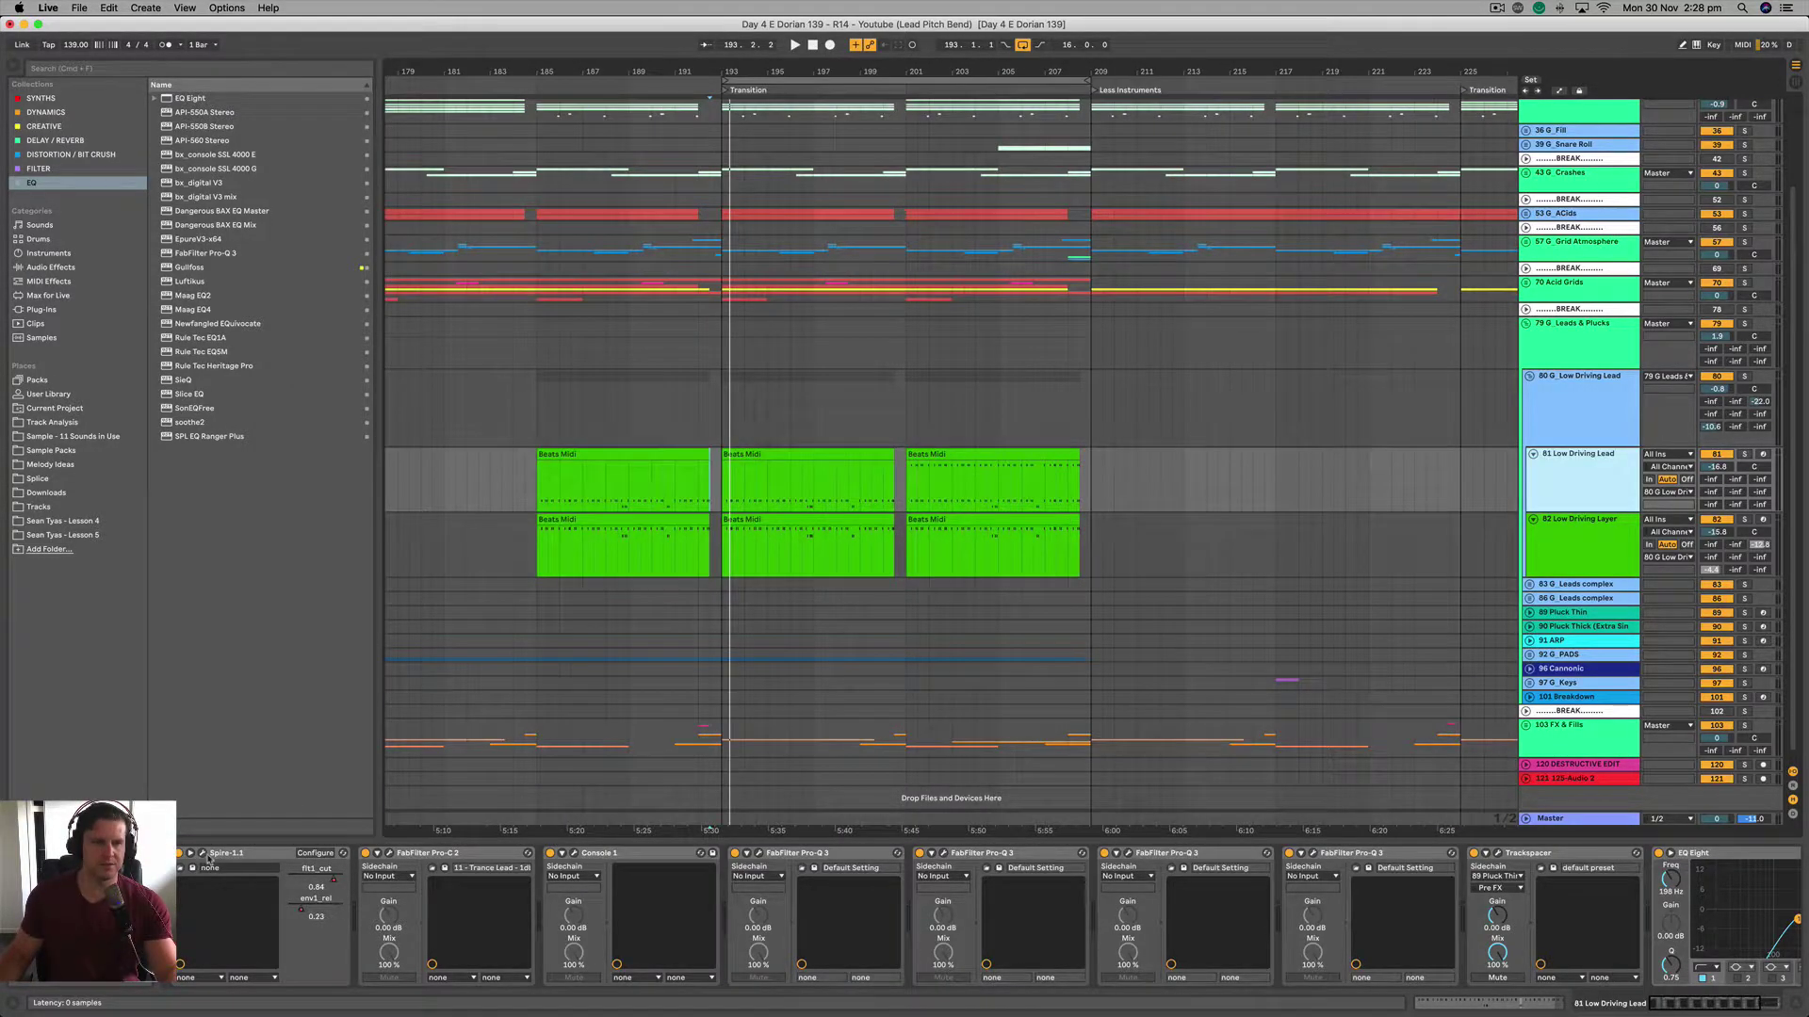
left_click(204, 854)
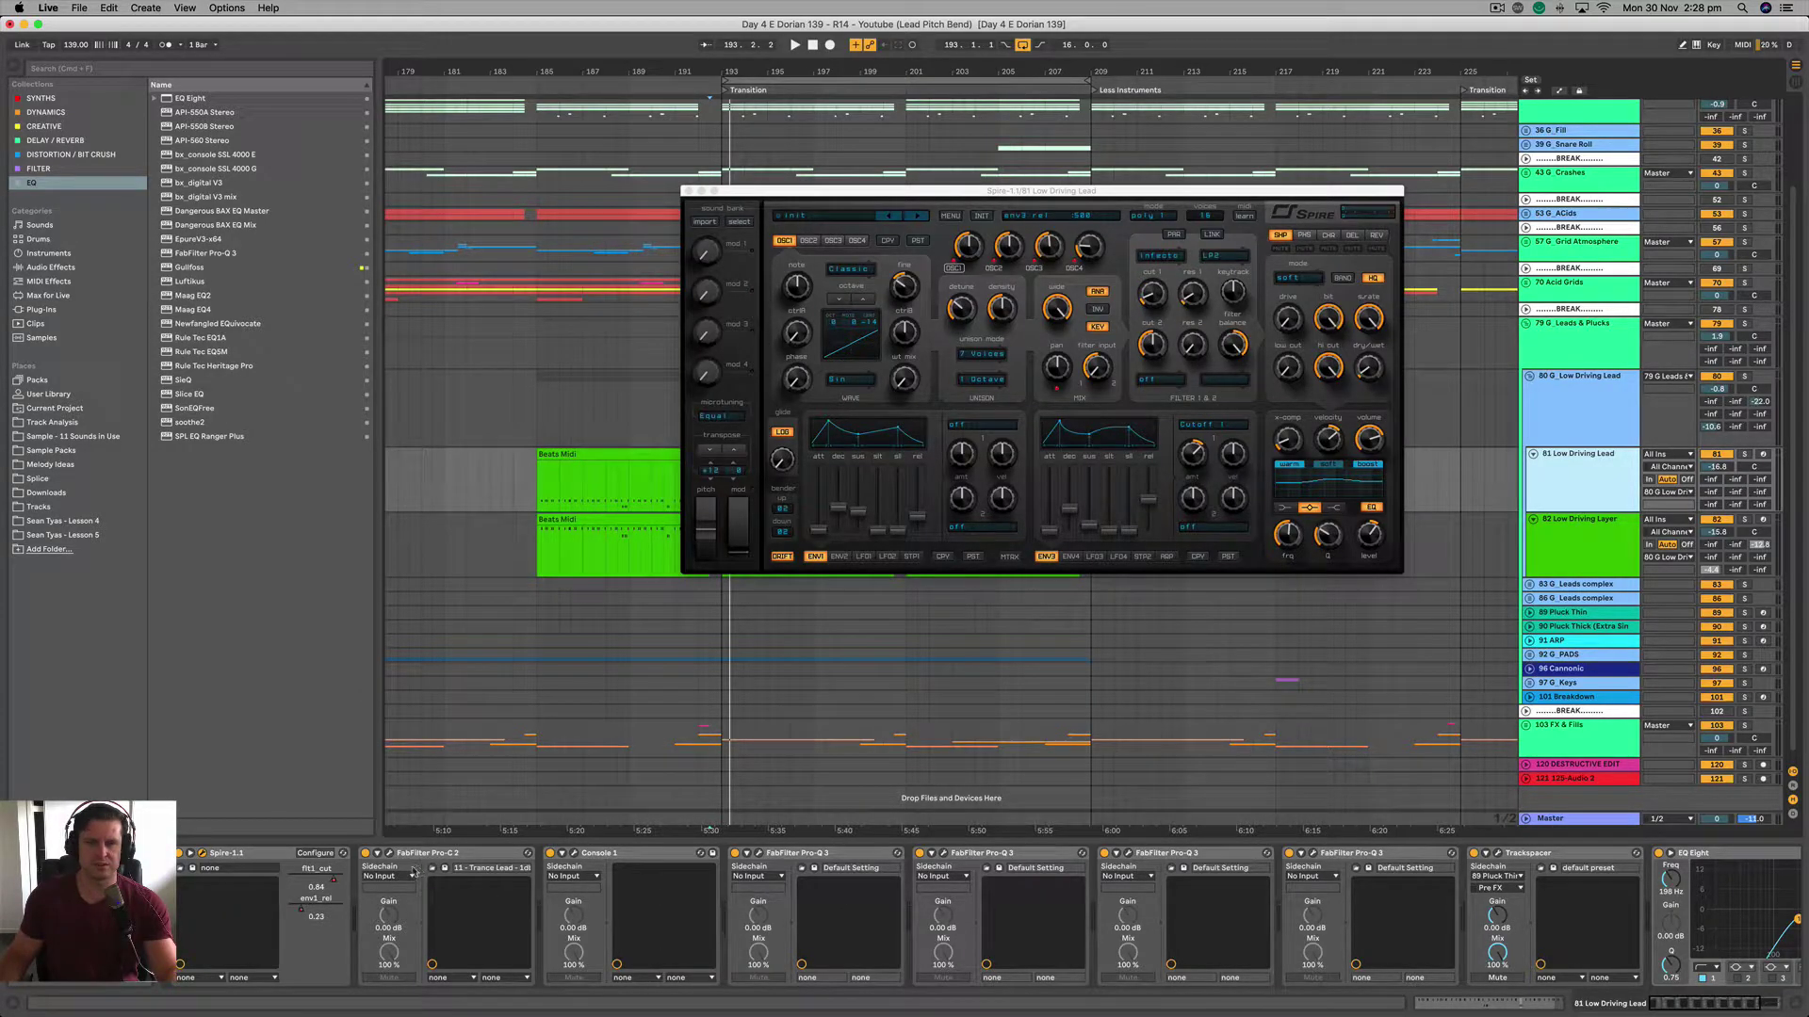
scroll(664, 895, "right", 5)
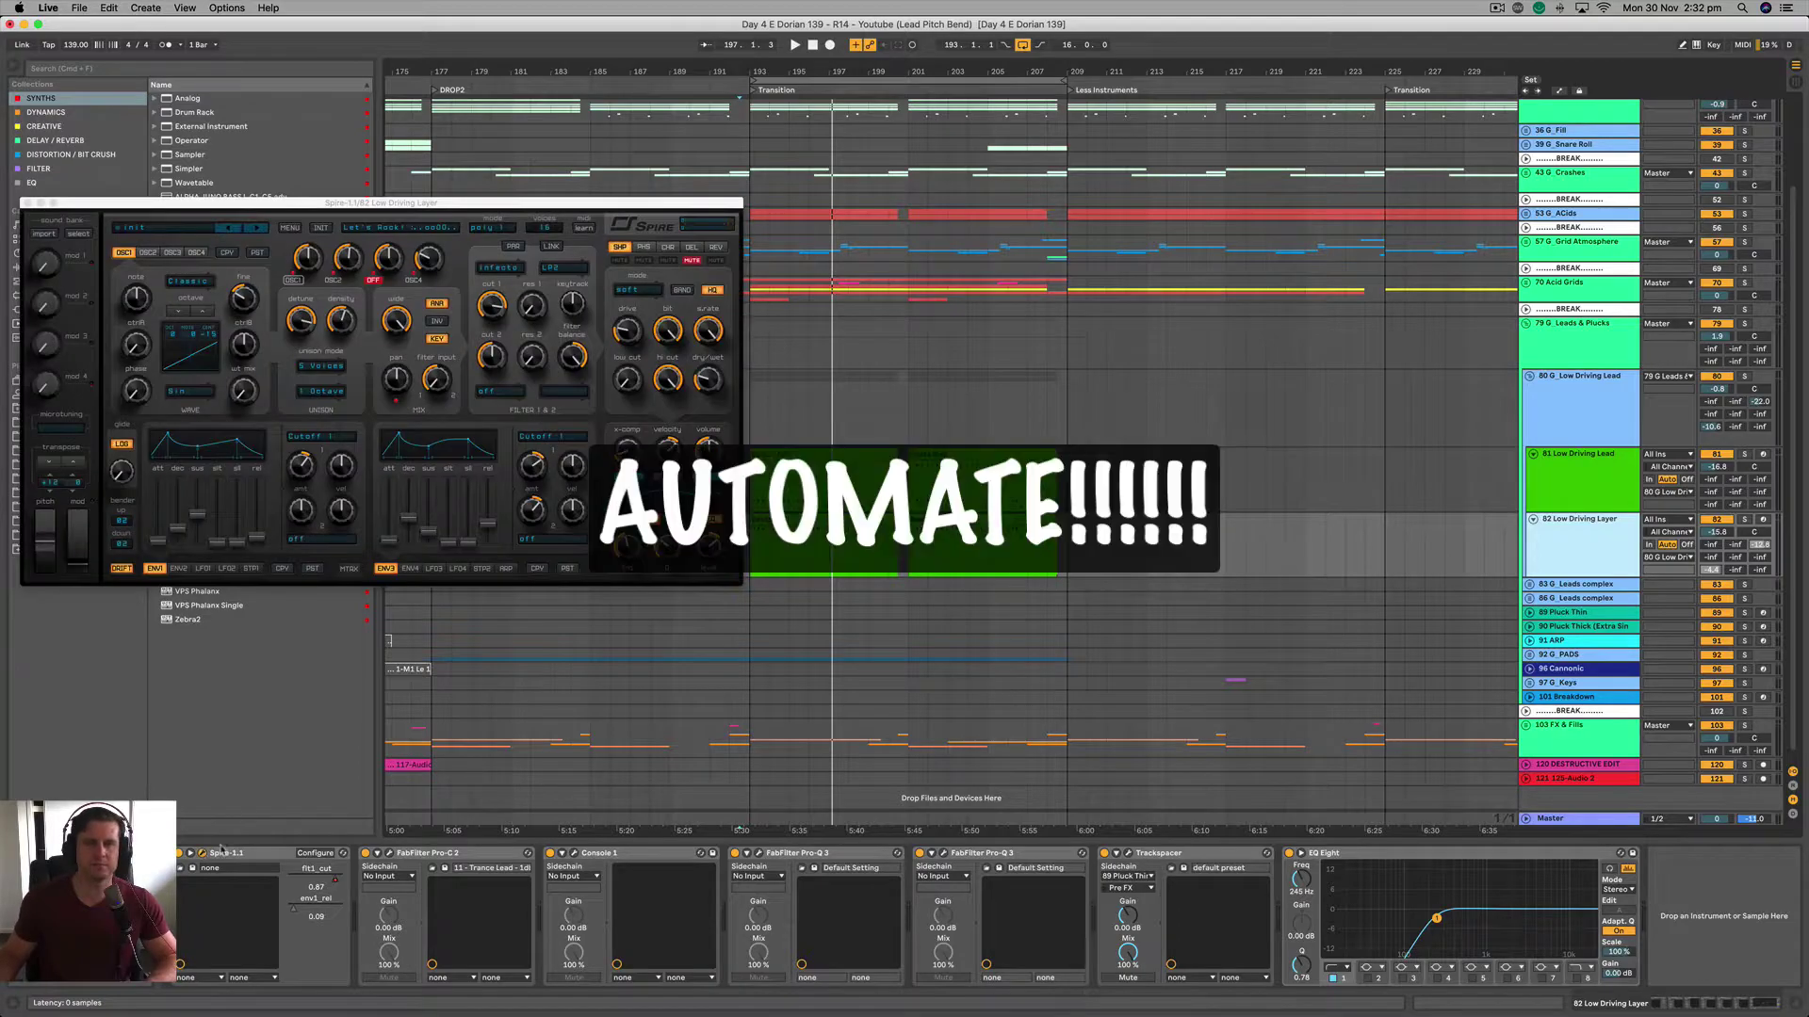
left_click(201, 854)
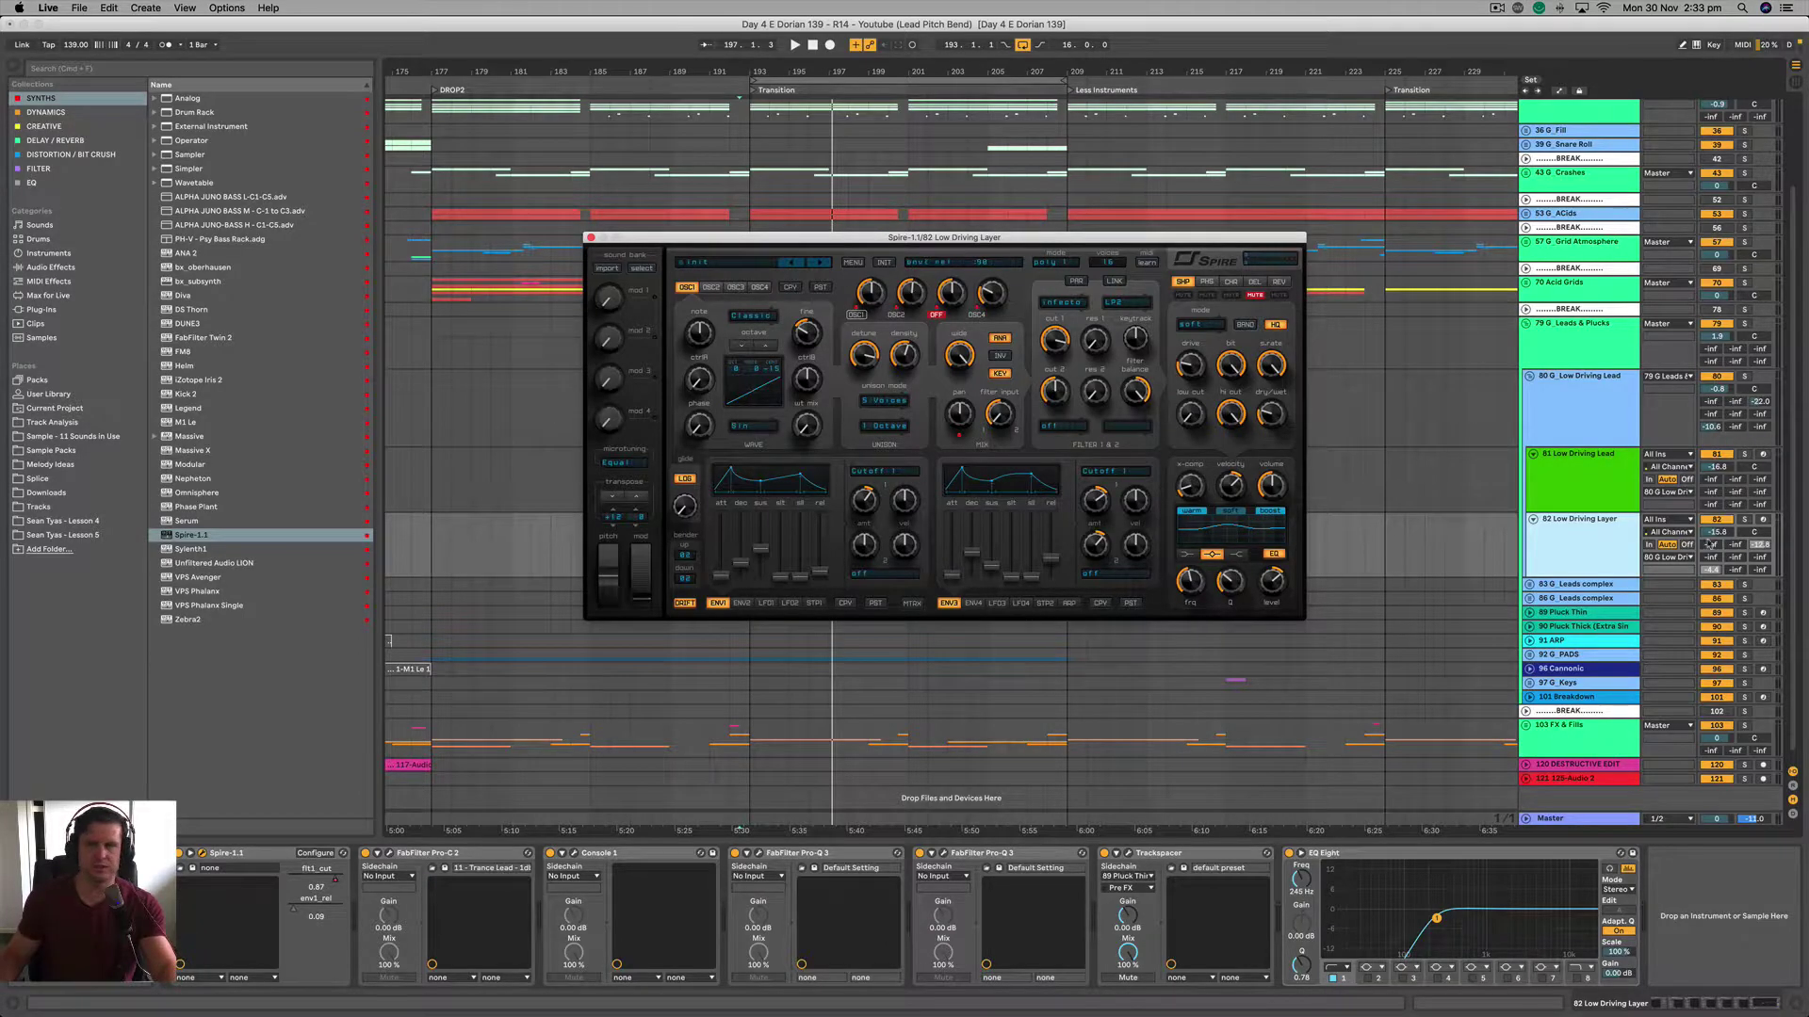
Solo the Low Driving Lead group and play both layers from bar 193, at the Transition marker
left_click(1592, 481)
left_click(771, 492)
key("space")
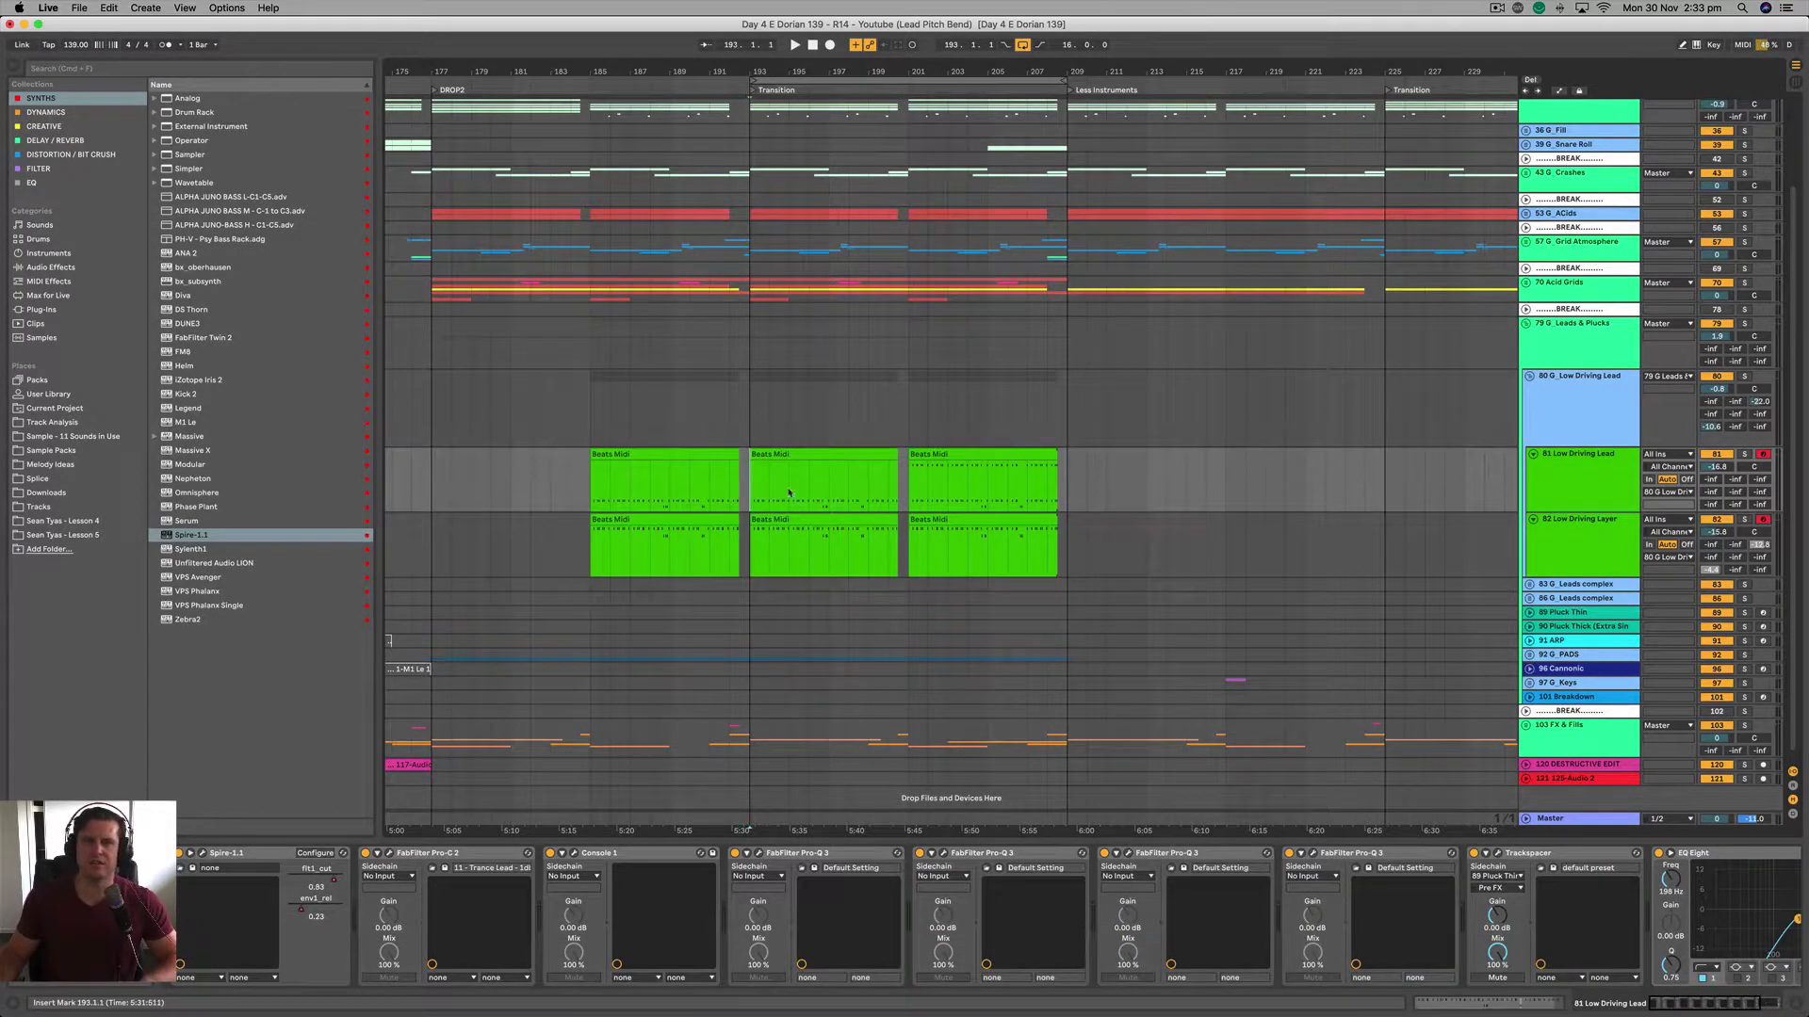
left_click(1744, 376)
key("space")
key("plus")
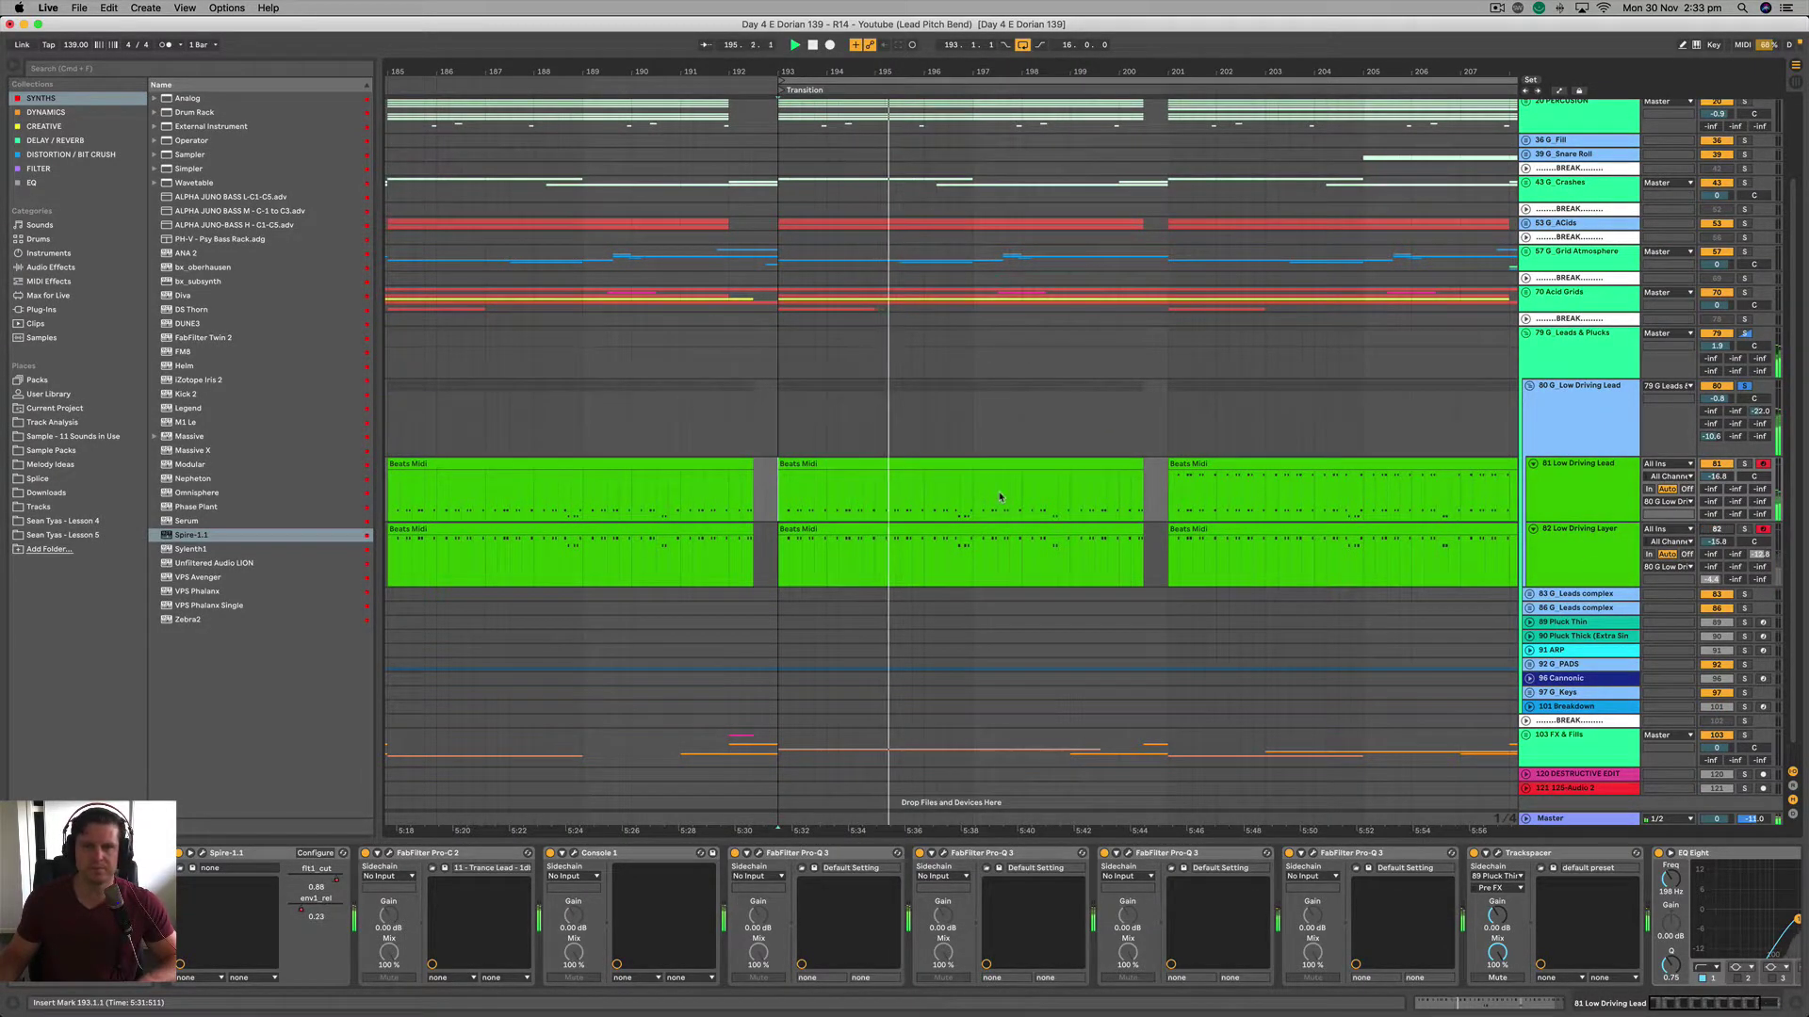
Open the Beats Midi clip at bar 193 of the Low Driving Lead track in the note editor
double_click(965, 483)
scroll(716, 671, "down", 2)
key("plus")
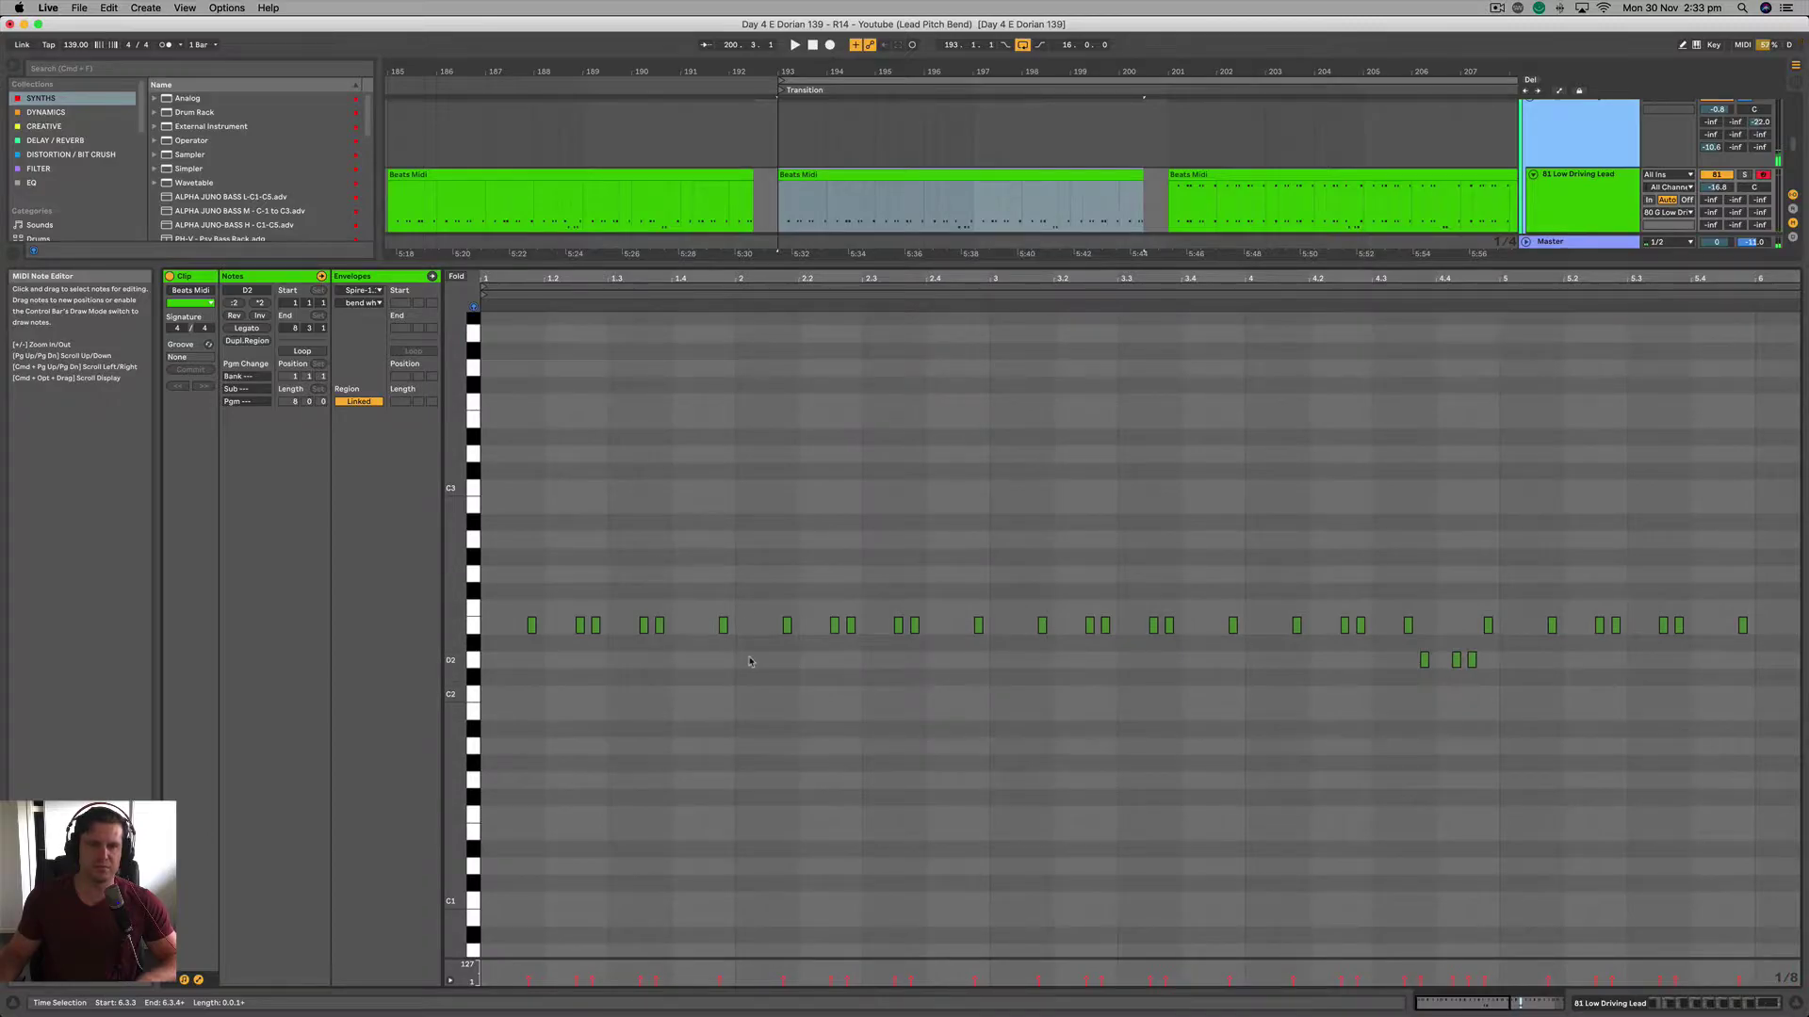
key("minus")
key("plus")
key("plus")
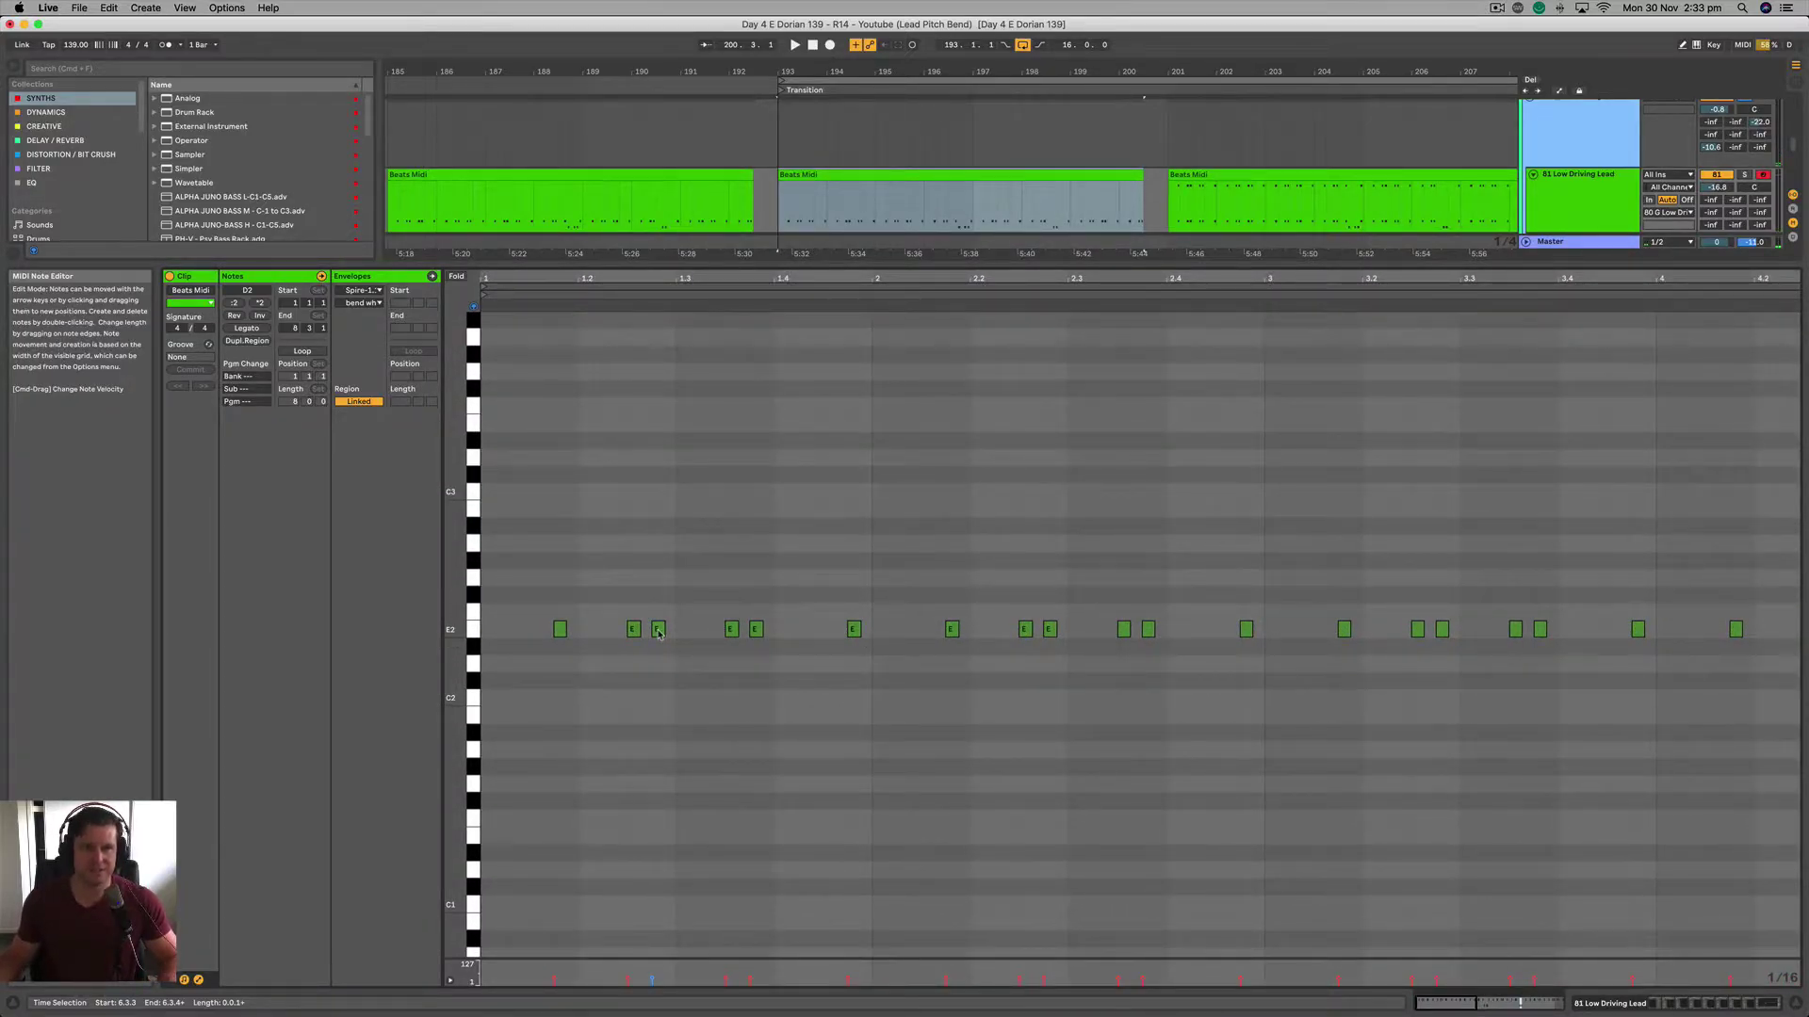
Mute the E2 note at 1.2.4 and play the clip's first bar as a one-bar loop
left_click(658, 629)
key("space")
left_click(1496, 7)
left_click(1496, 7)
key("minus")
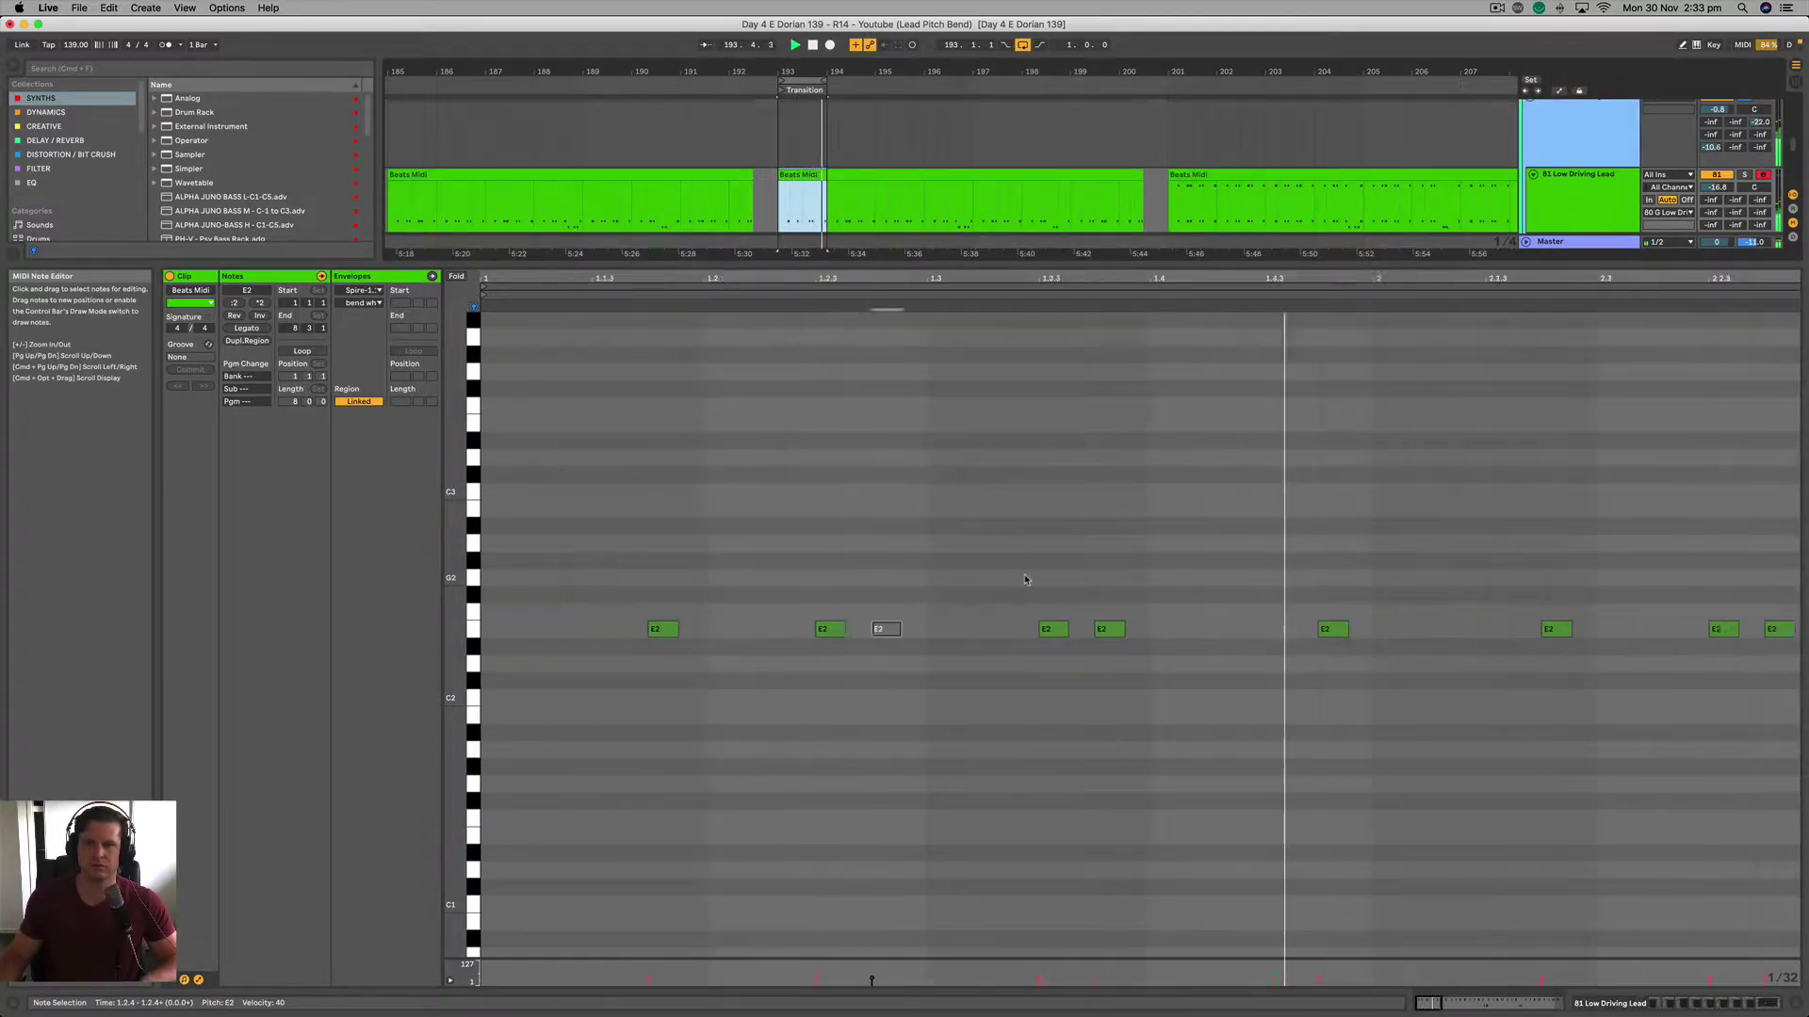
Try muting other E2 notes in the looped bar in turn, at 1.2.3, 1.3.4 and 1.4.4
left_click(804, 629)
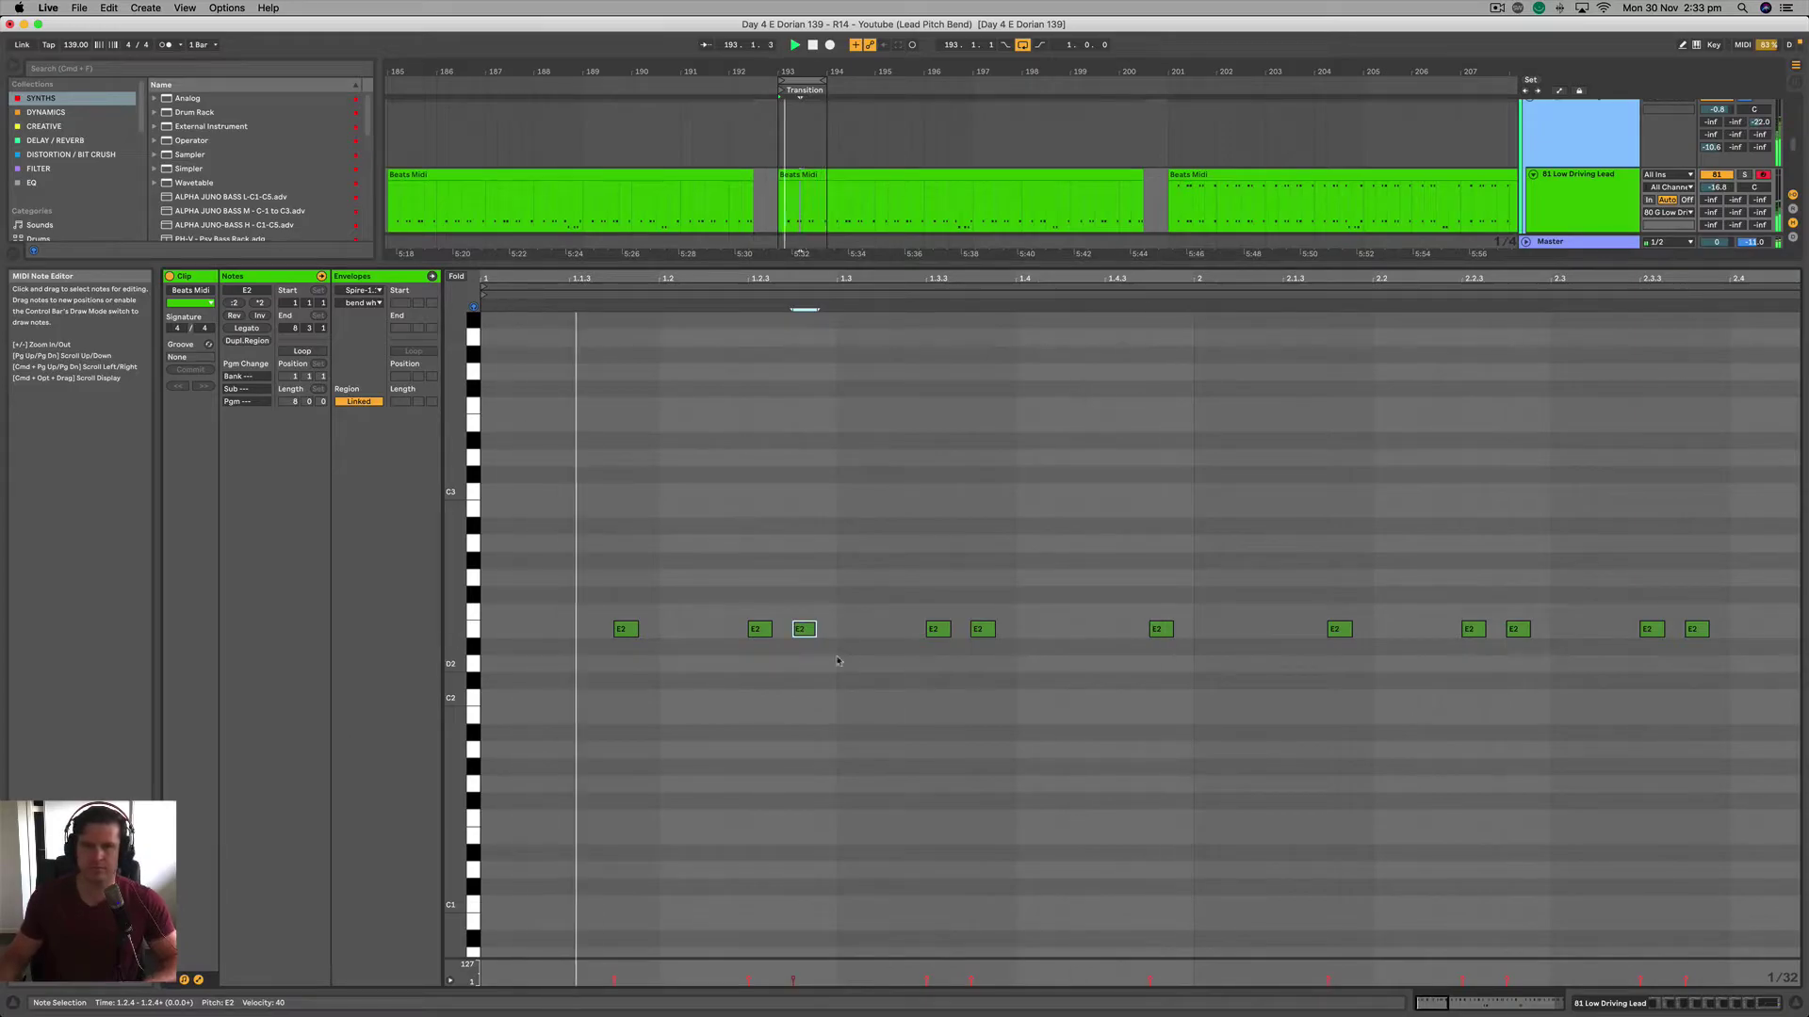
left_click(761, 631)
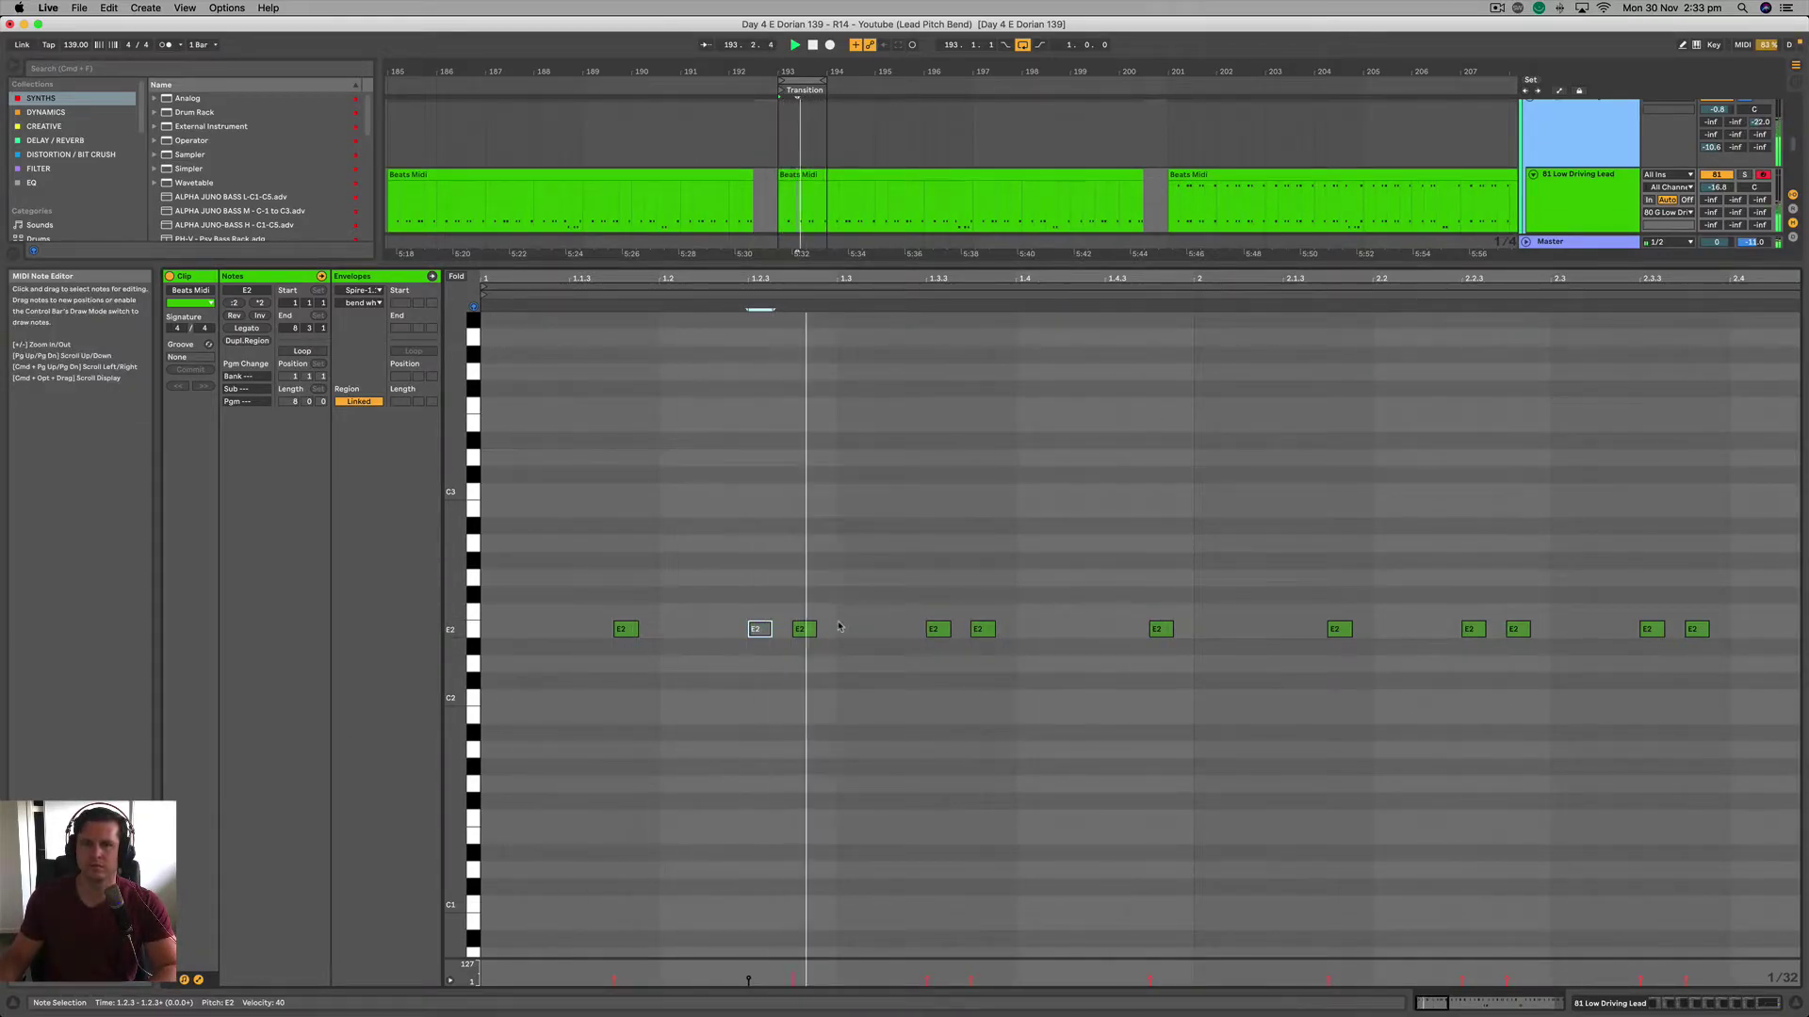
left_click(800, 629)
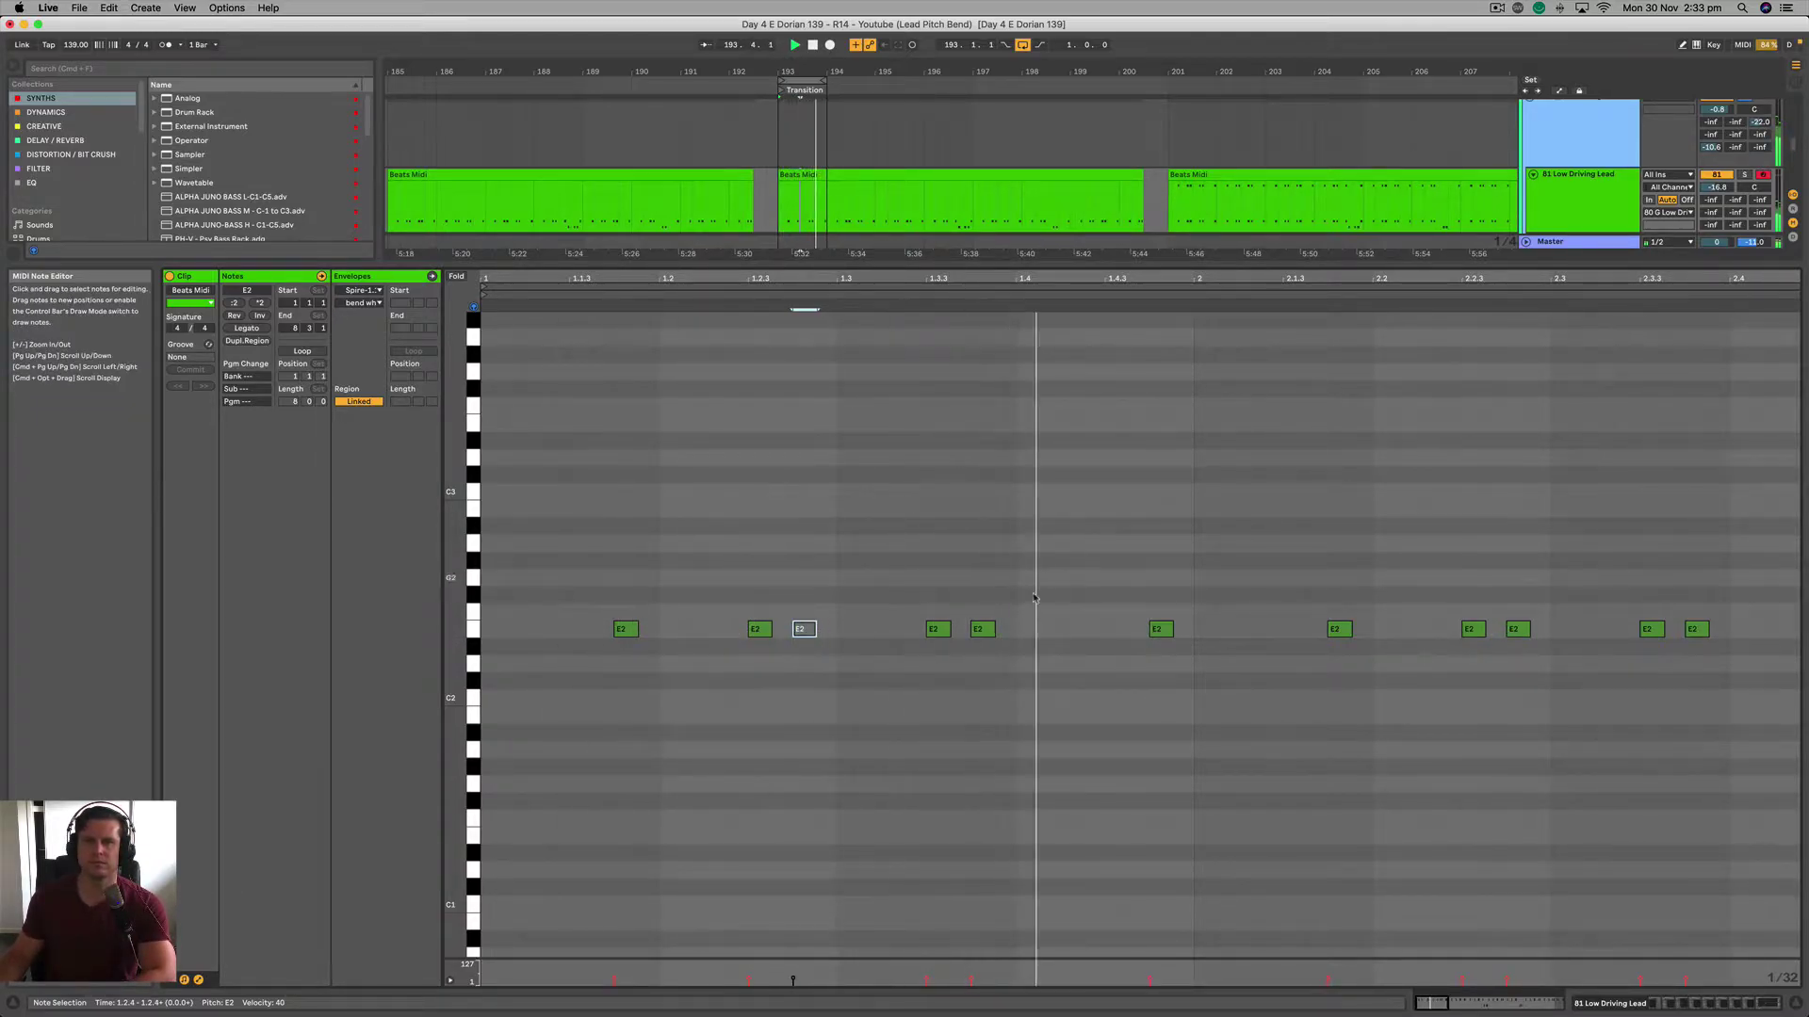
left_click(982, 629)
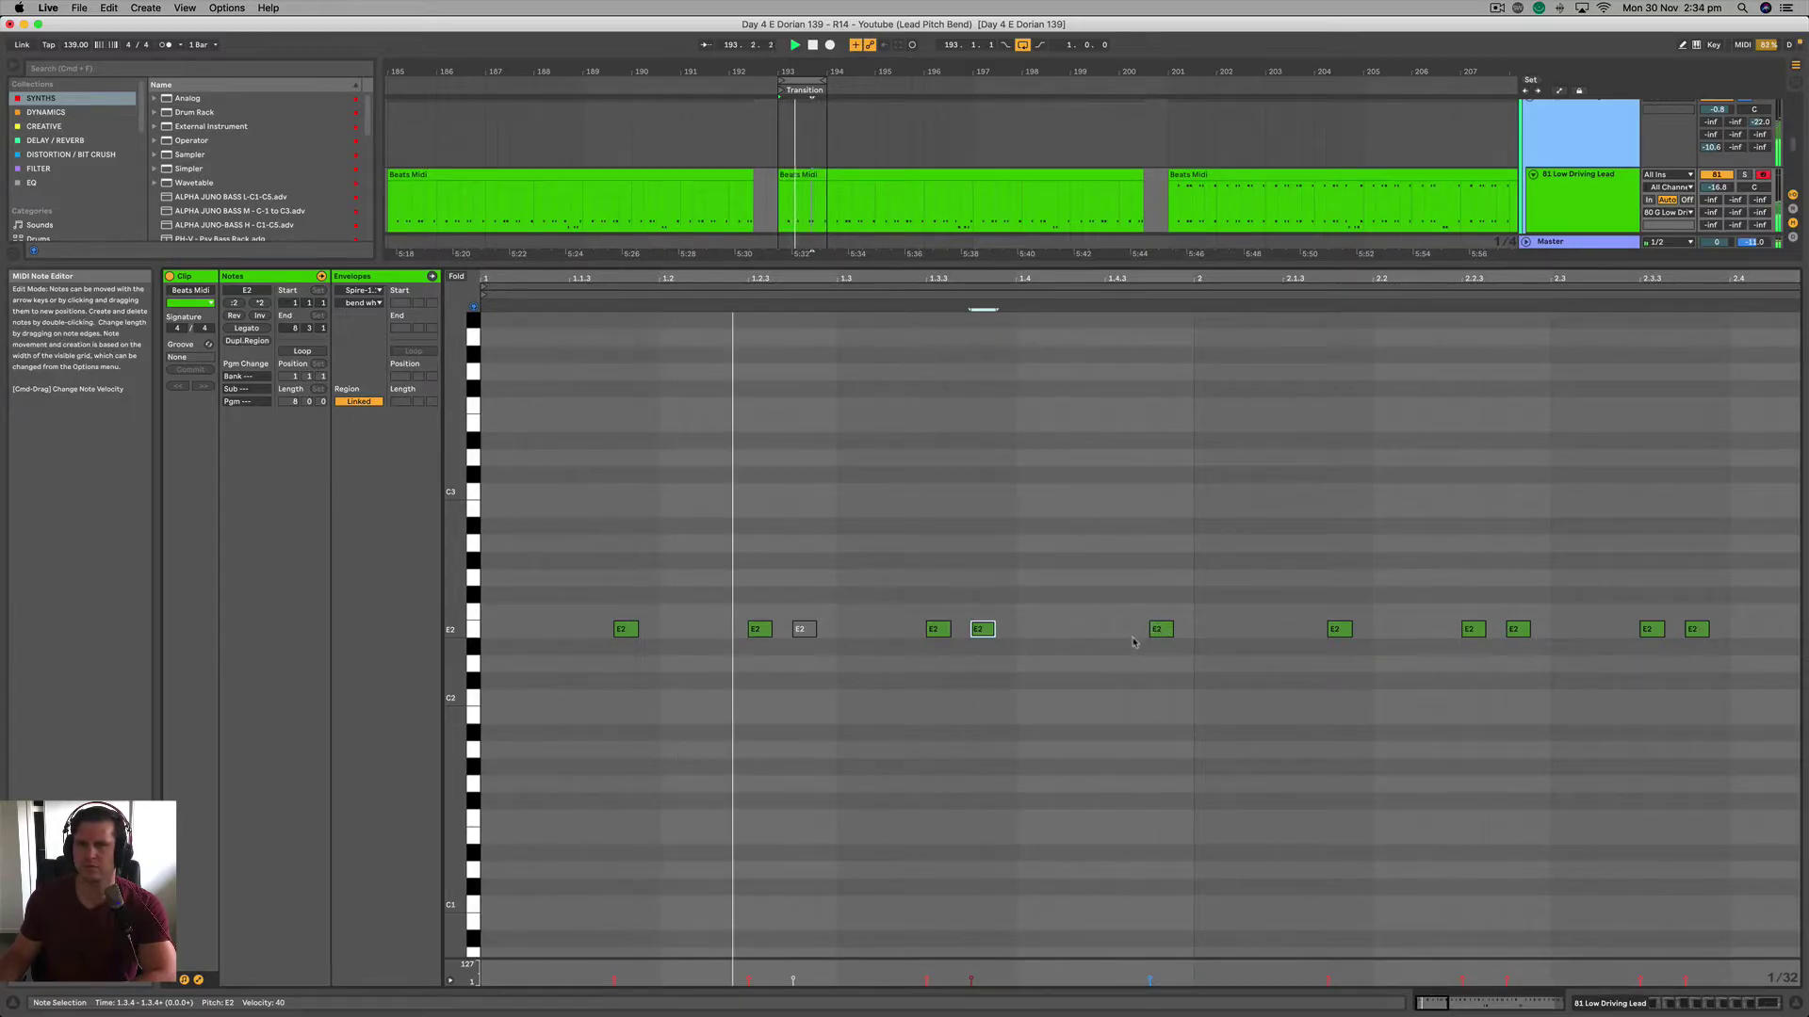
left_click(1161, 631)
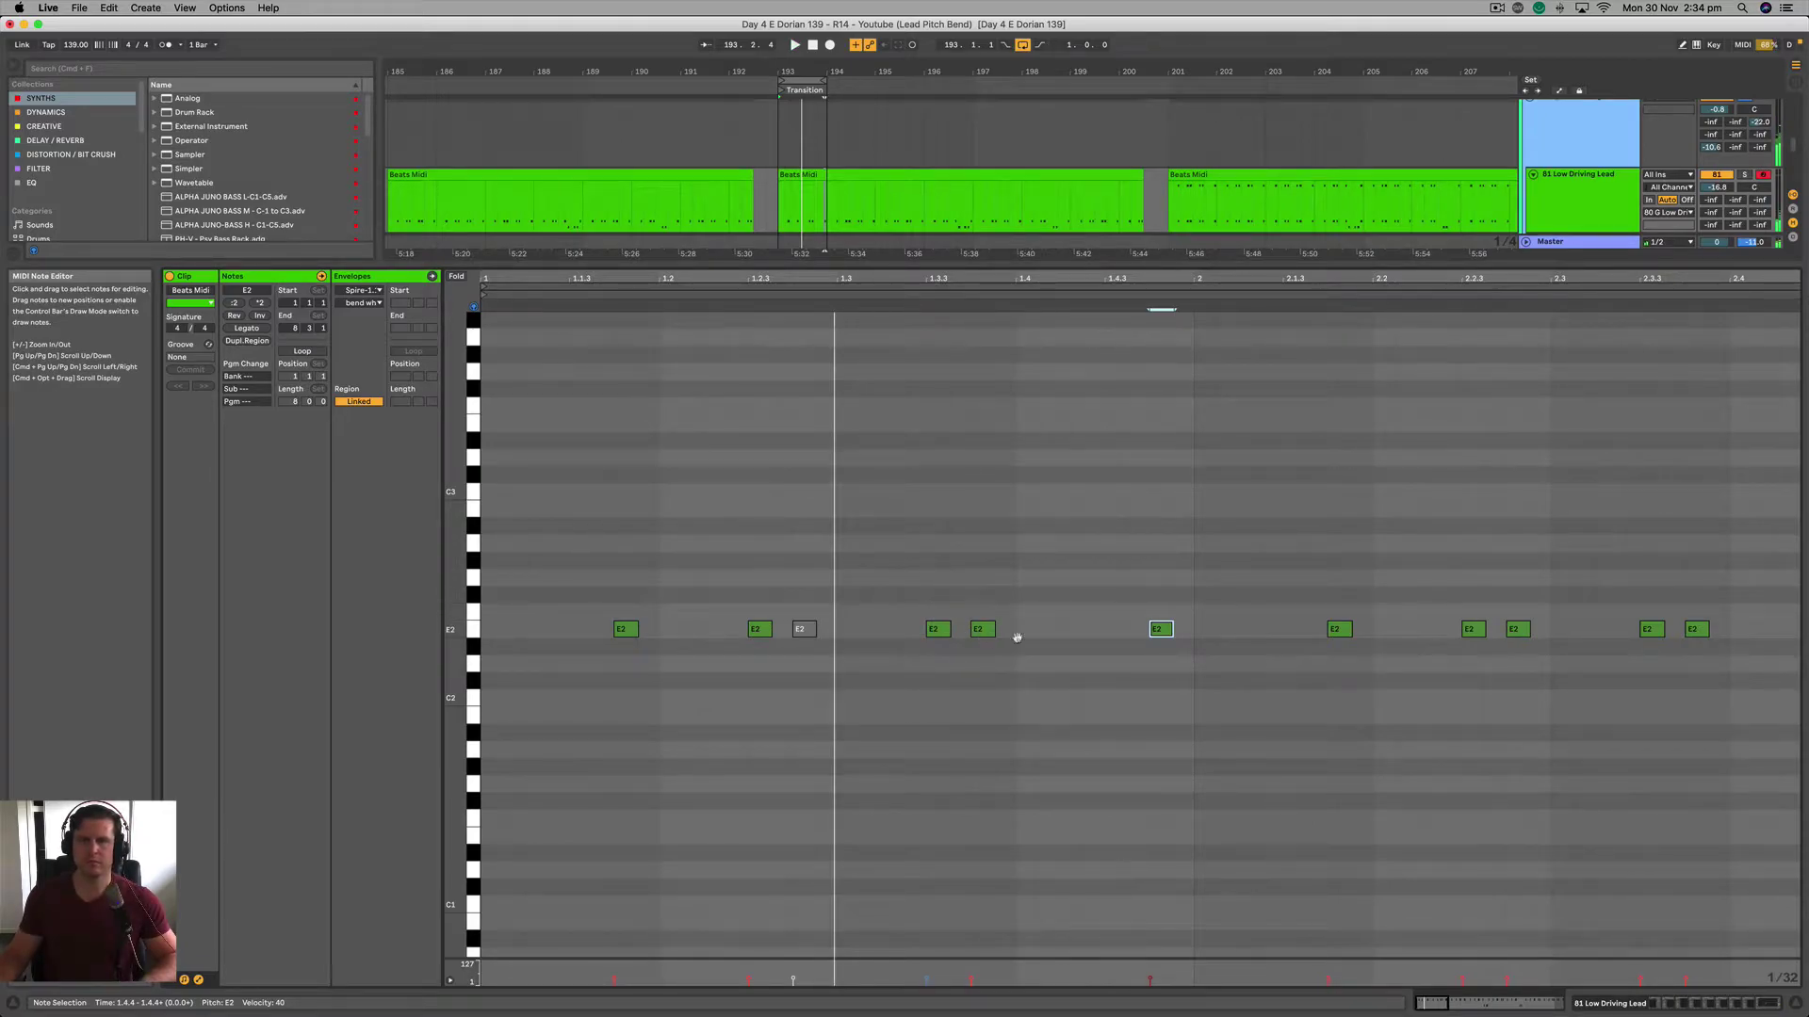
Mute the matching E2 note at beat position 2.4 in bars 2 through 5 of the lead clip
scroll(997, 641, "down", 3)
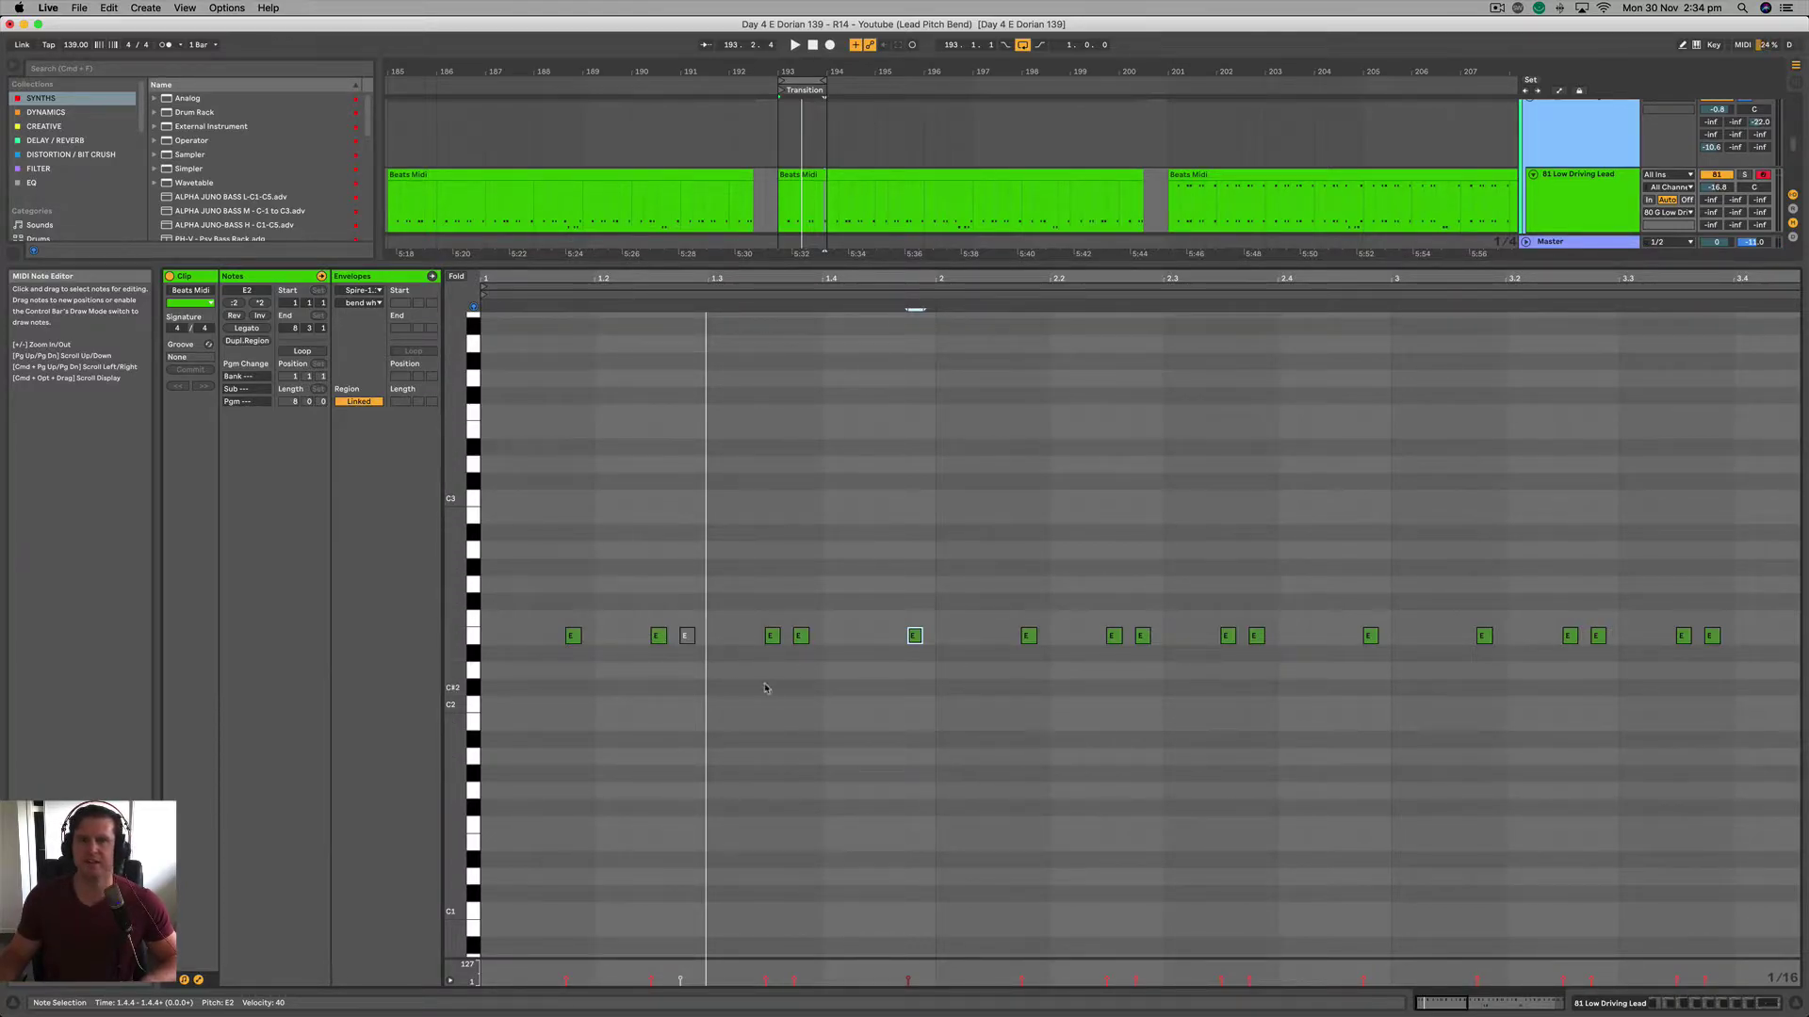
key("minus")
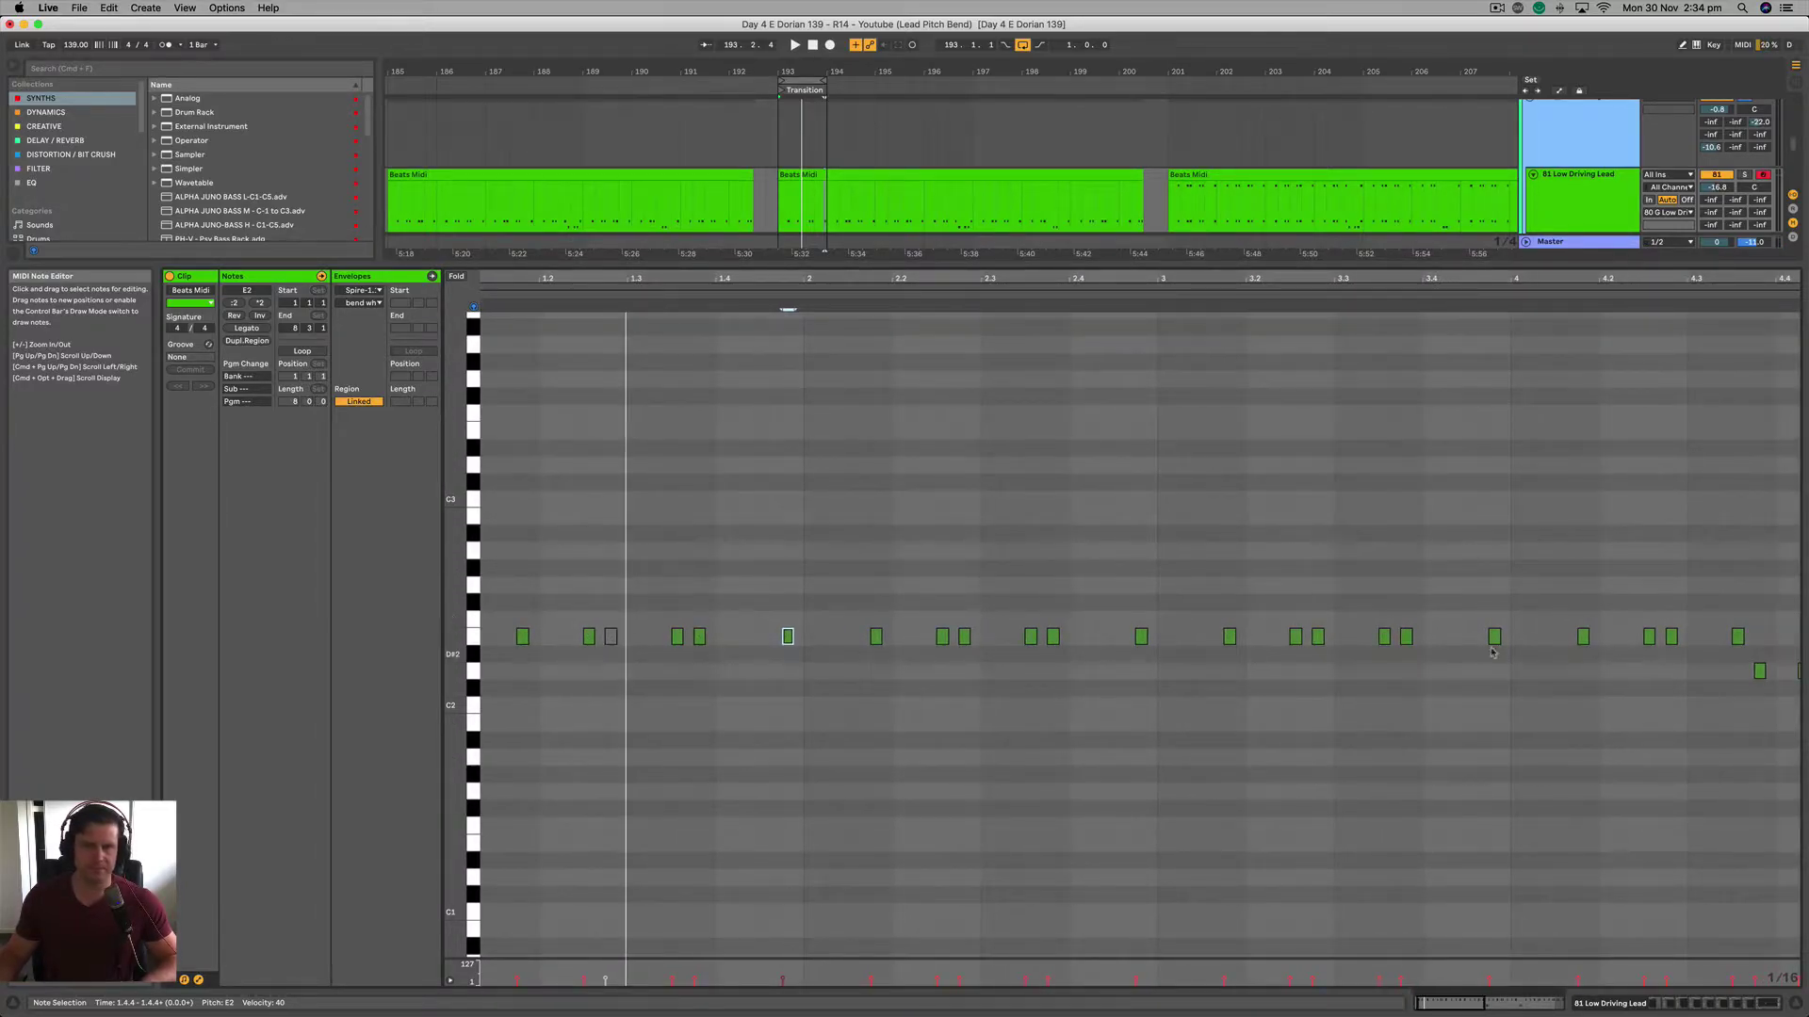
key("minus")
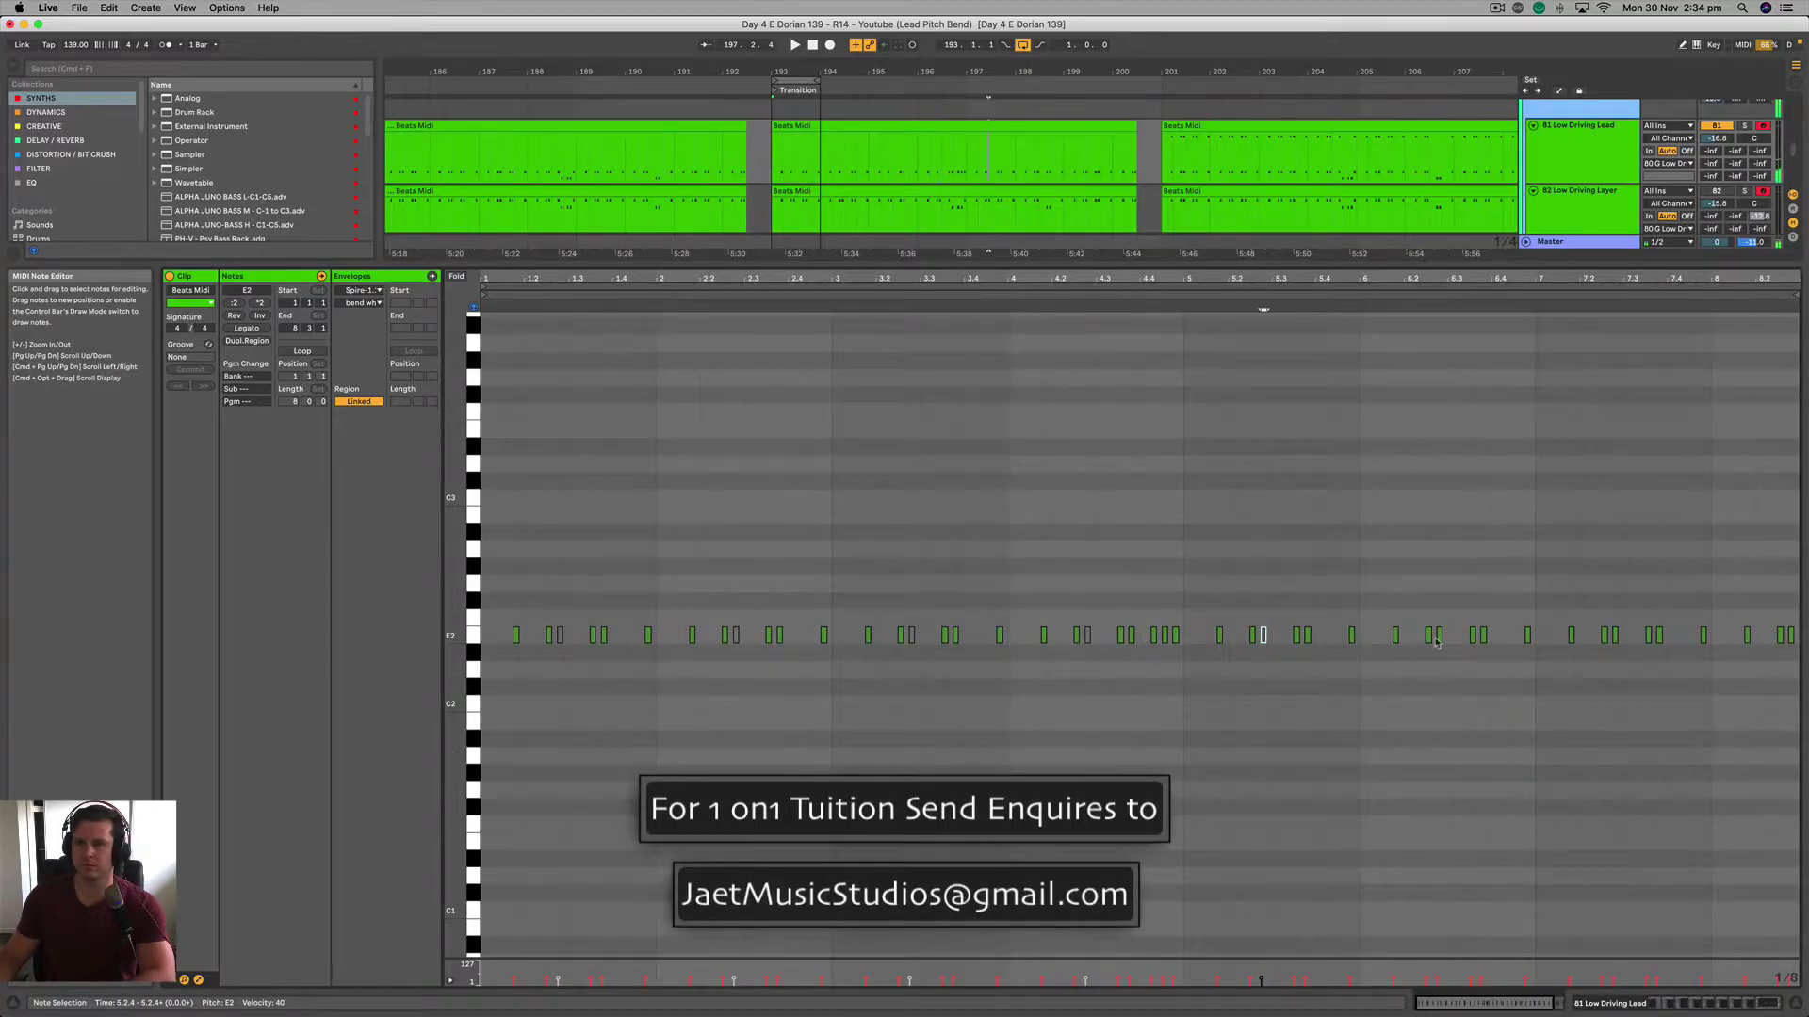
left_click(956, 212)
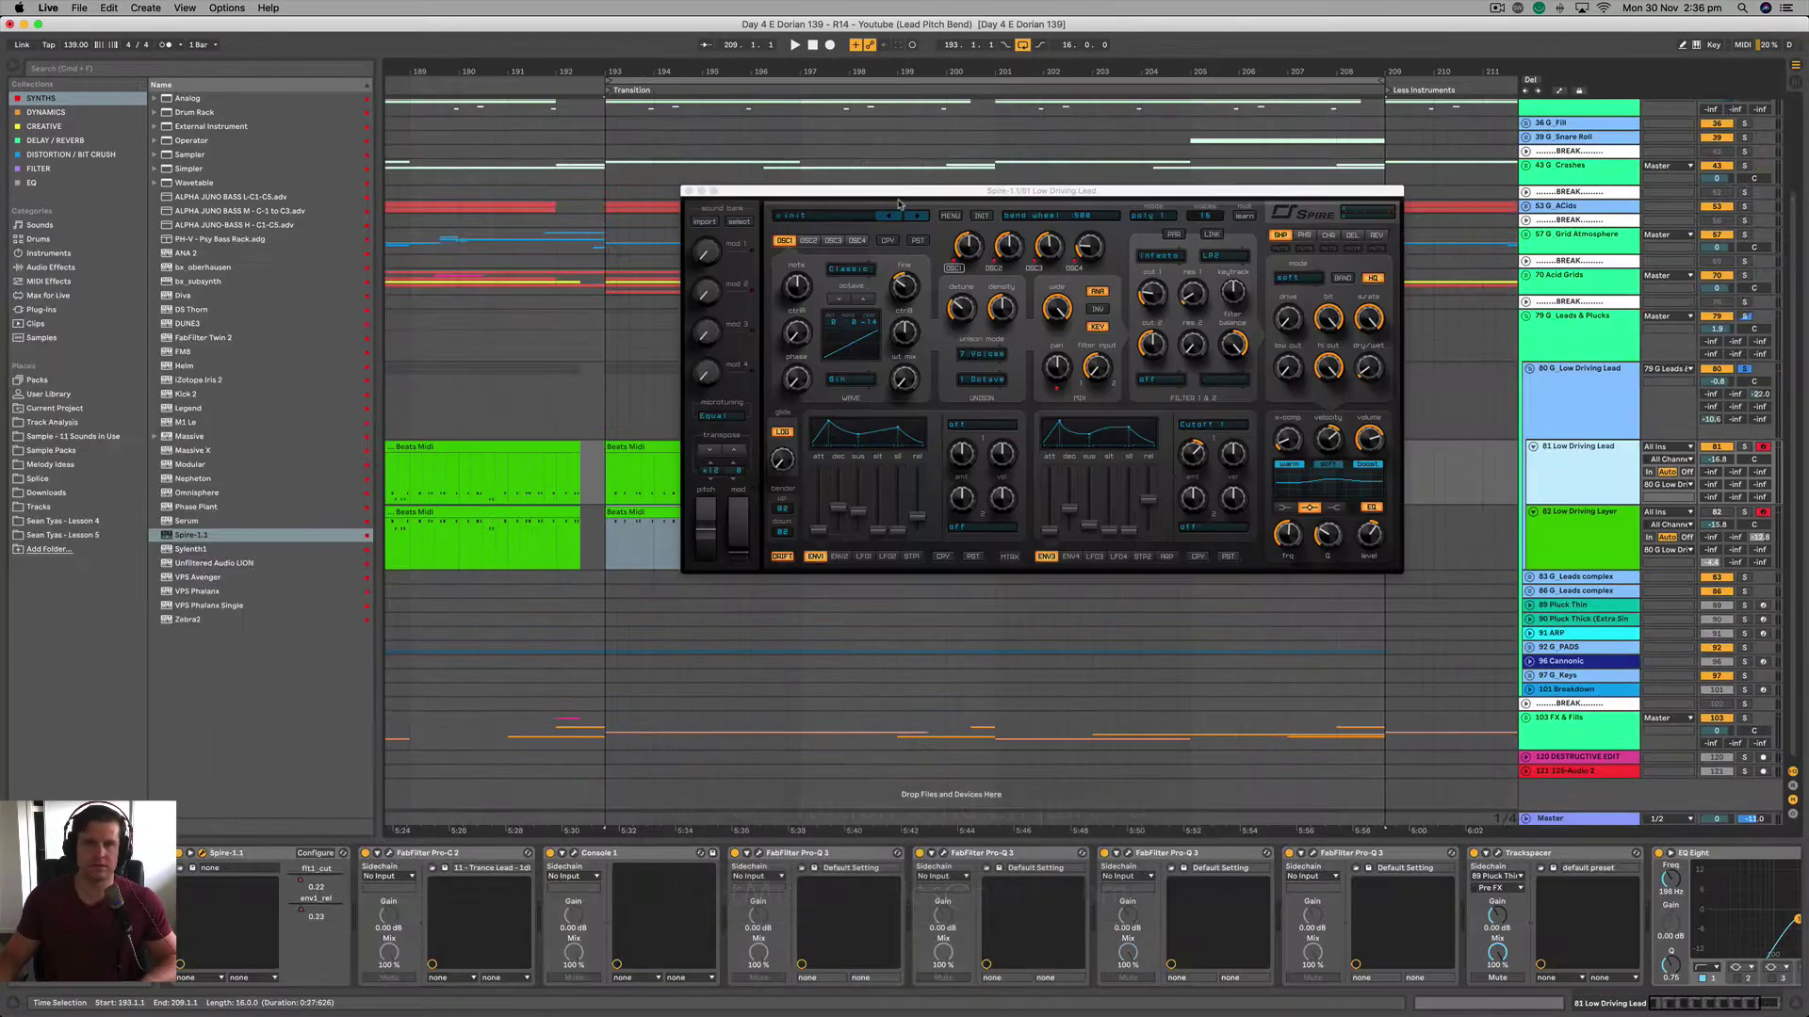
Move the Spire window clear of the clips and record a pitch-bend performance on the Low Driving Lead track from bar 193
left_click_drag(907, 184, 949, 279)
left_click(1718, 515)
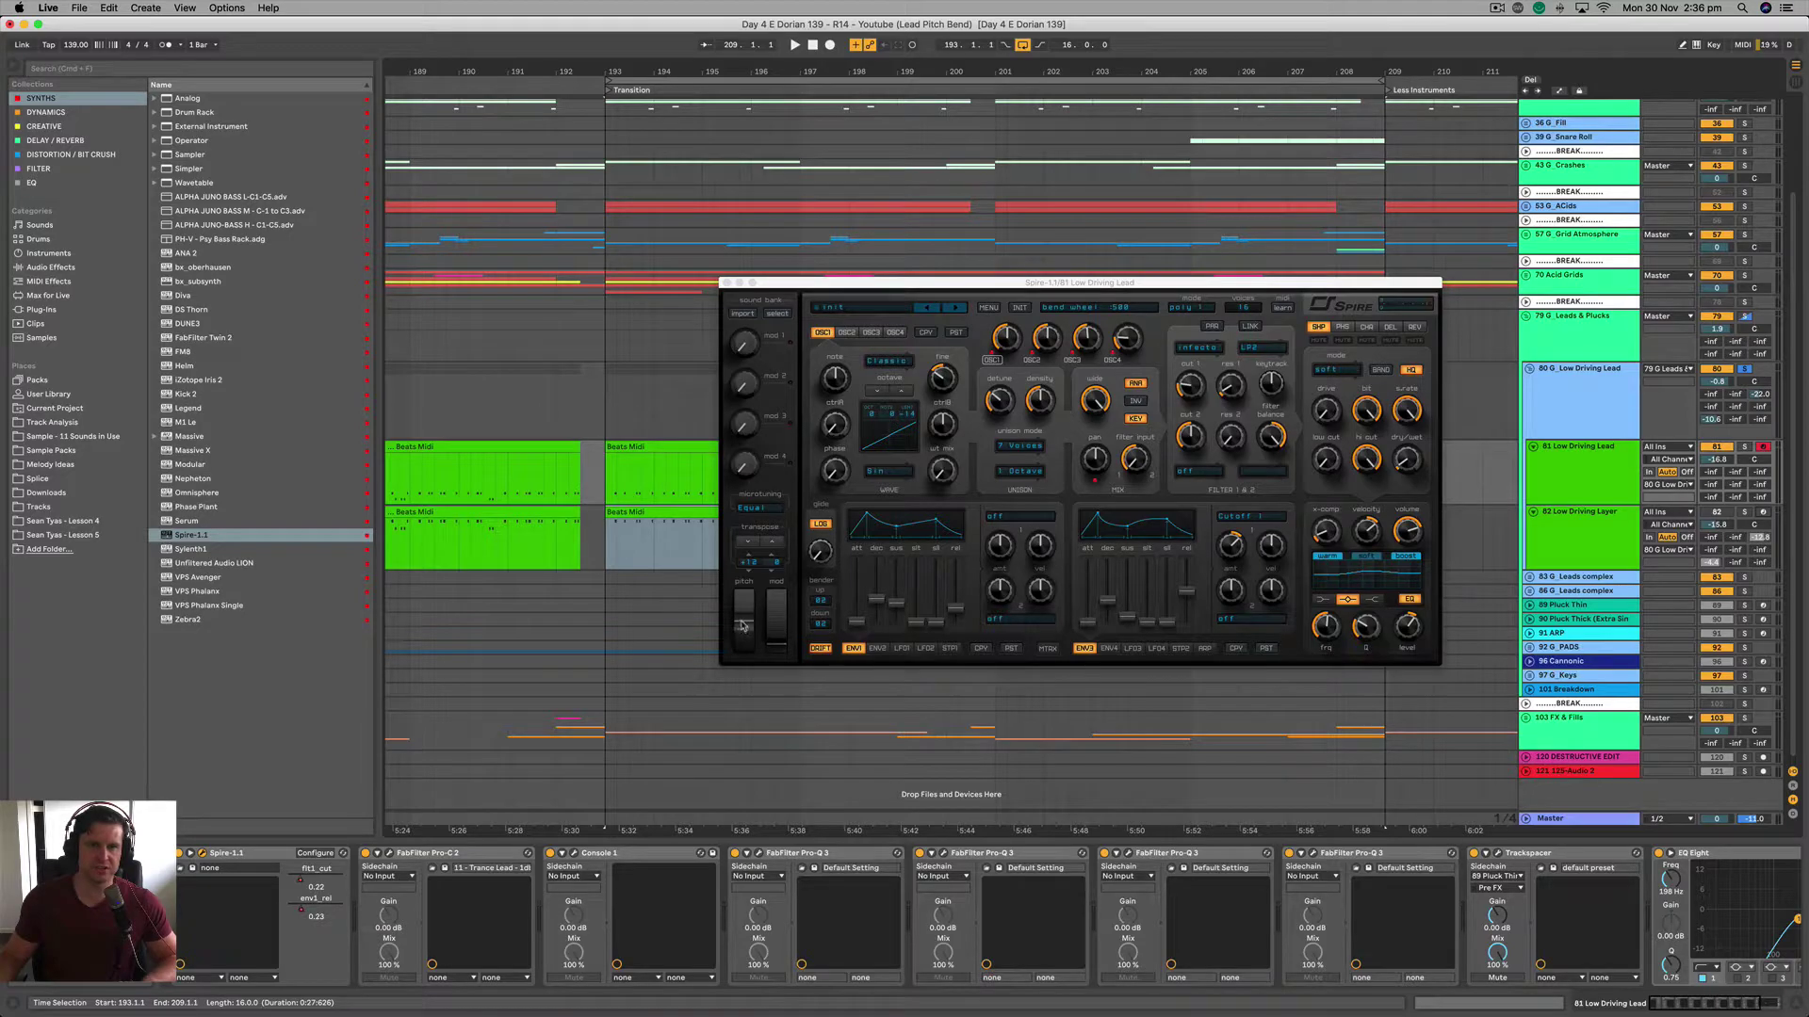
left_click_drag(942, 282, 1011, 595)
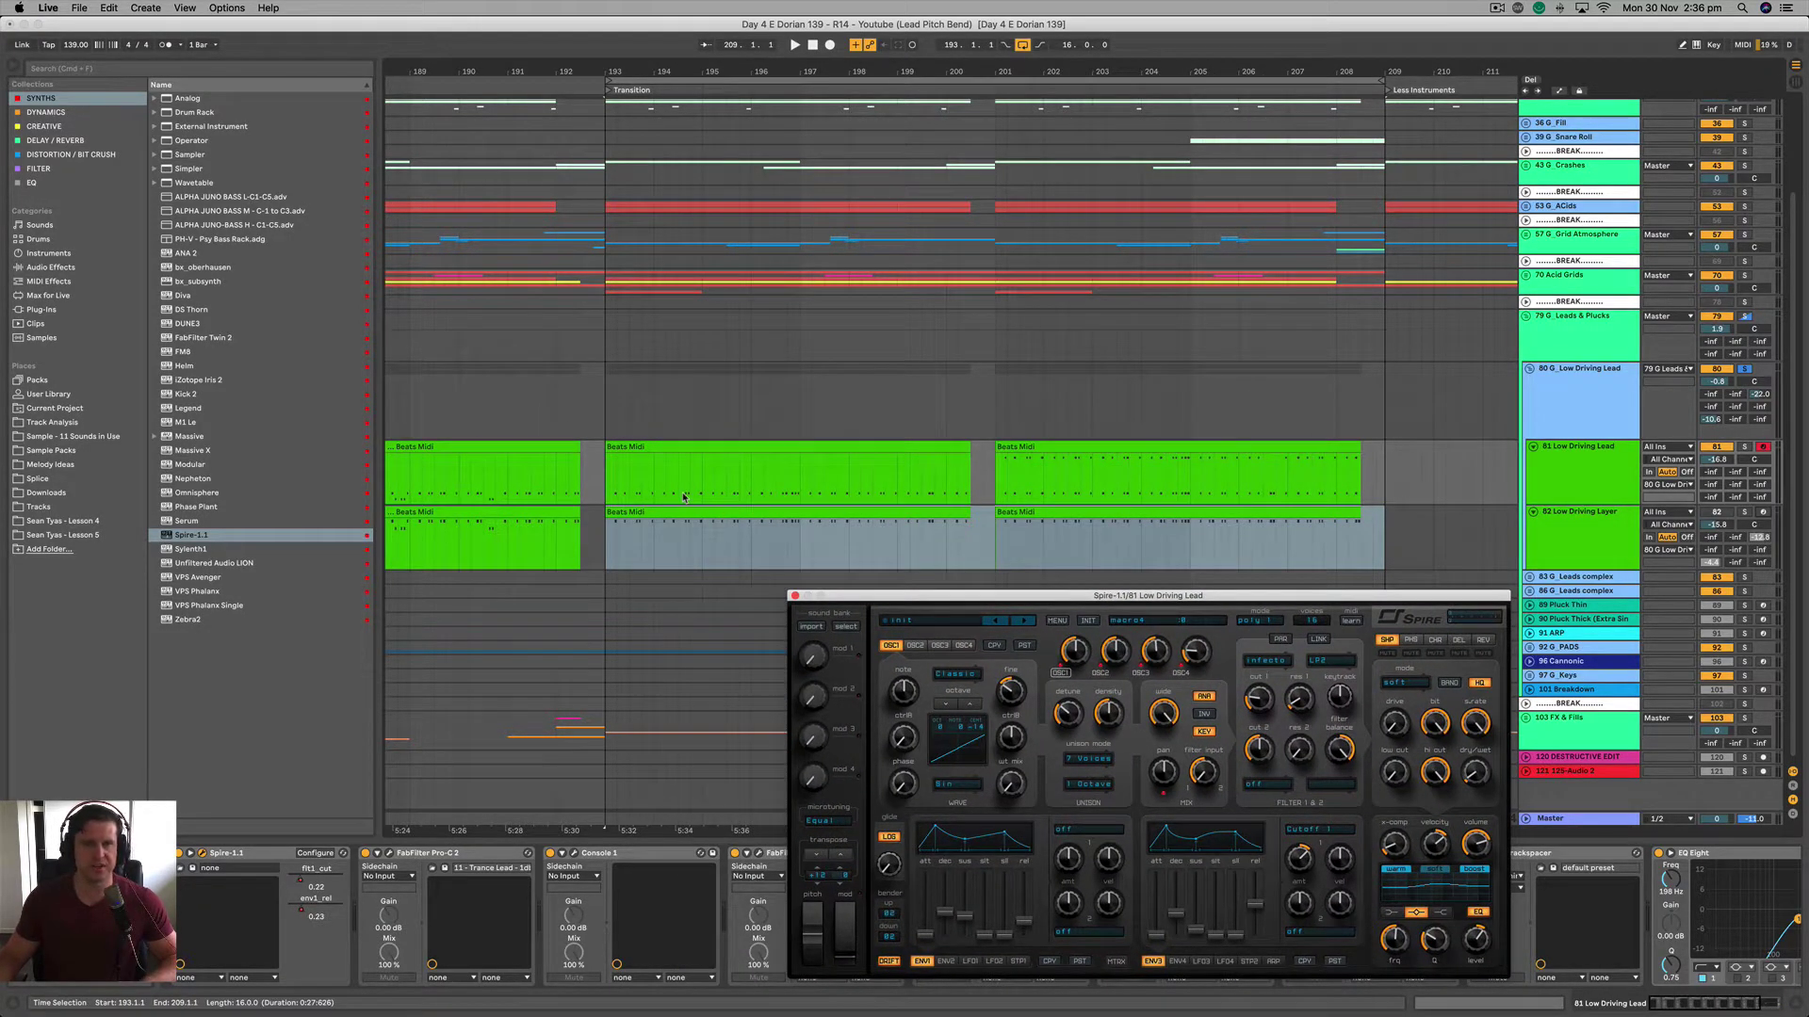
left_click(601, 484)
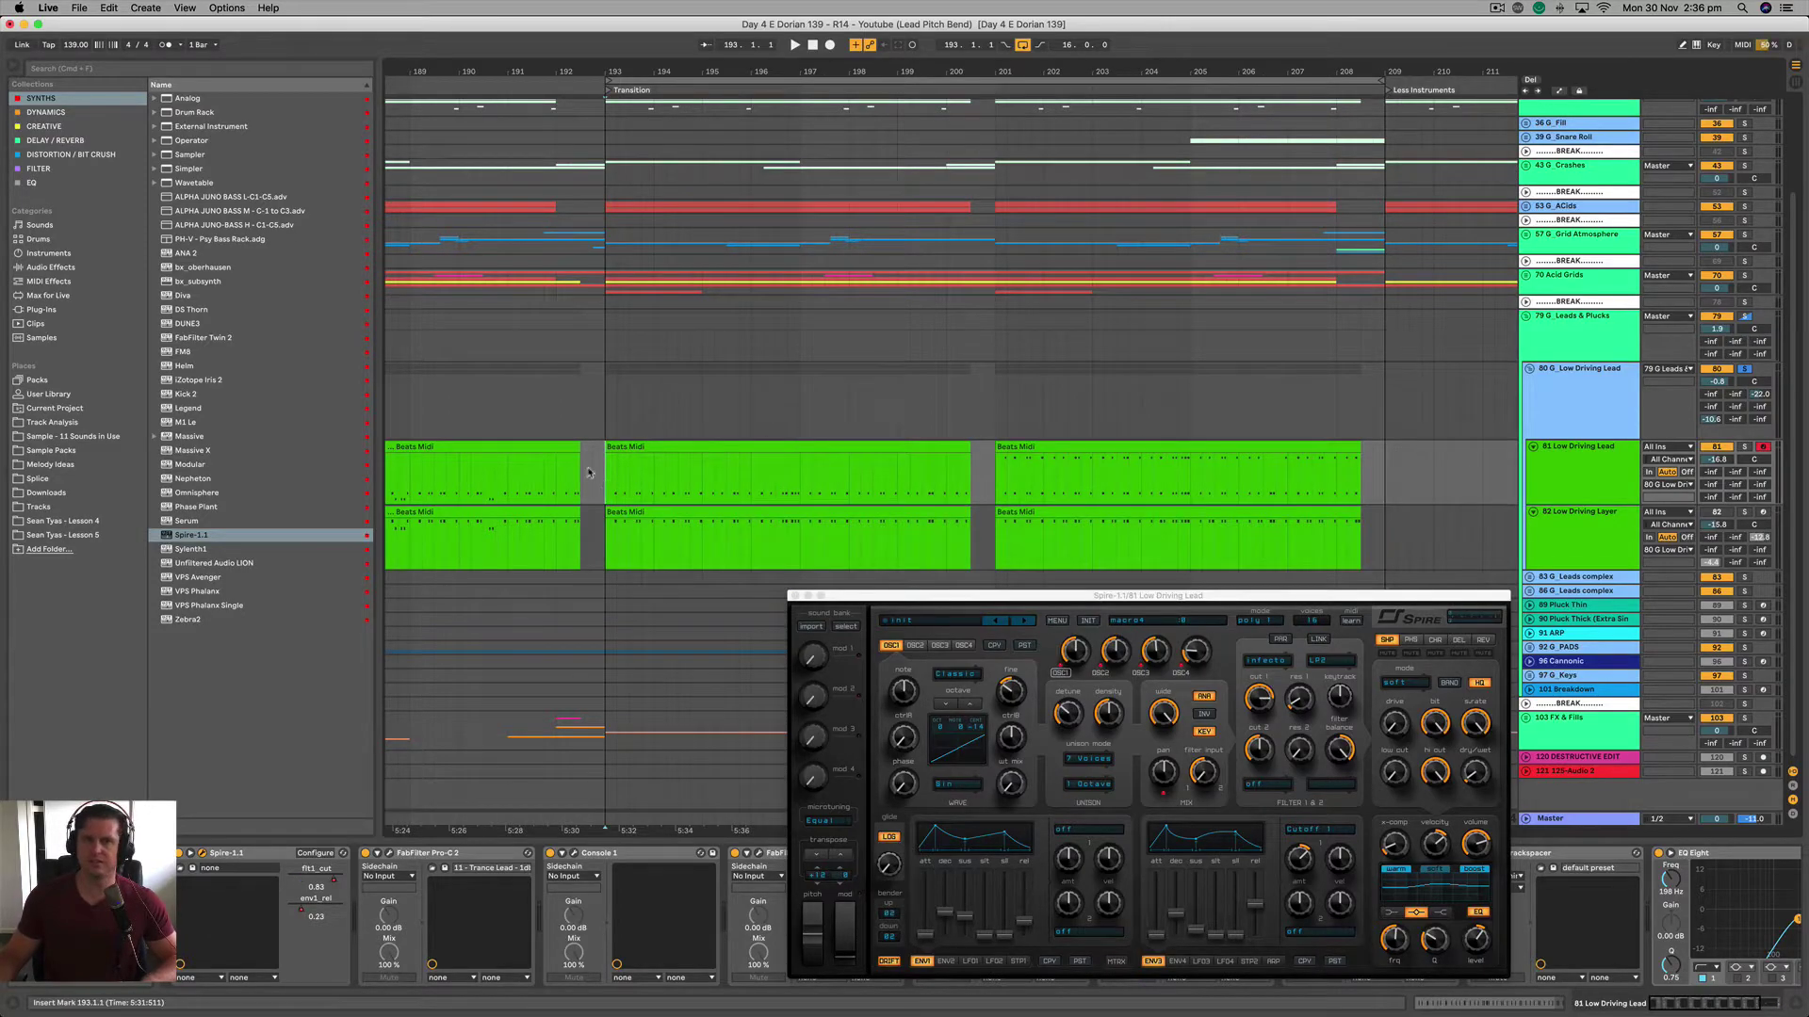
left_click(828, 47)
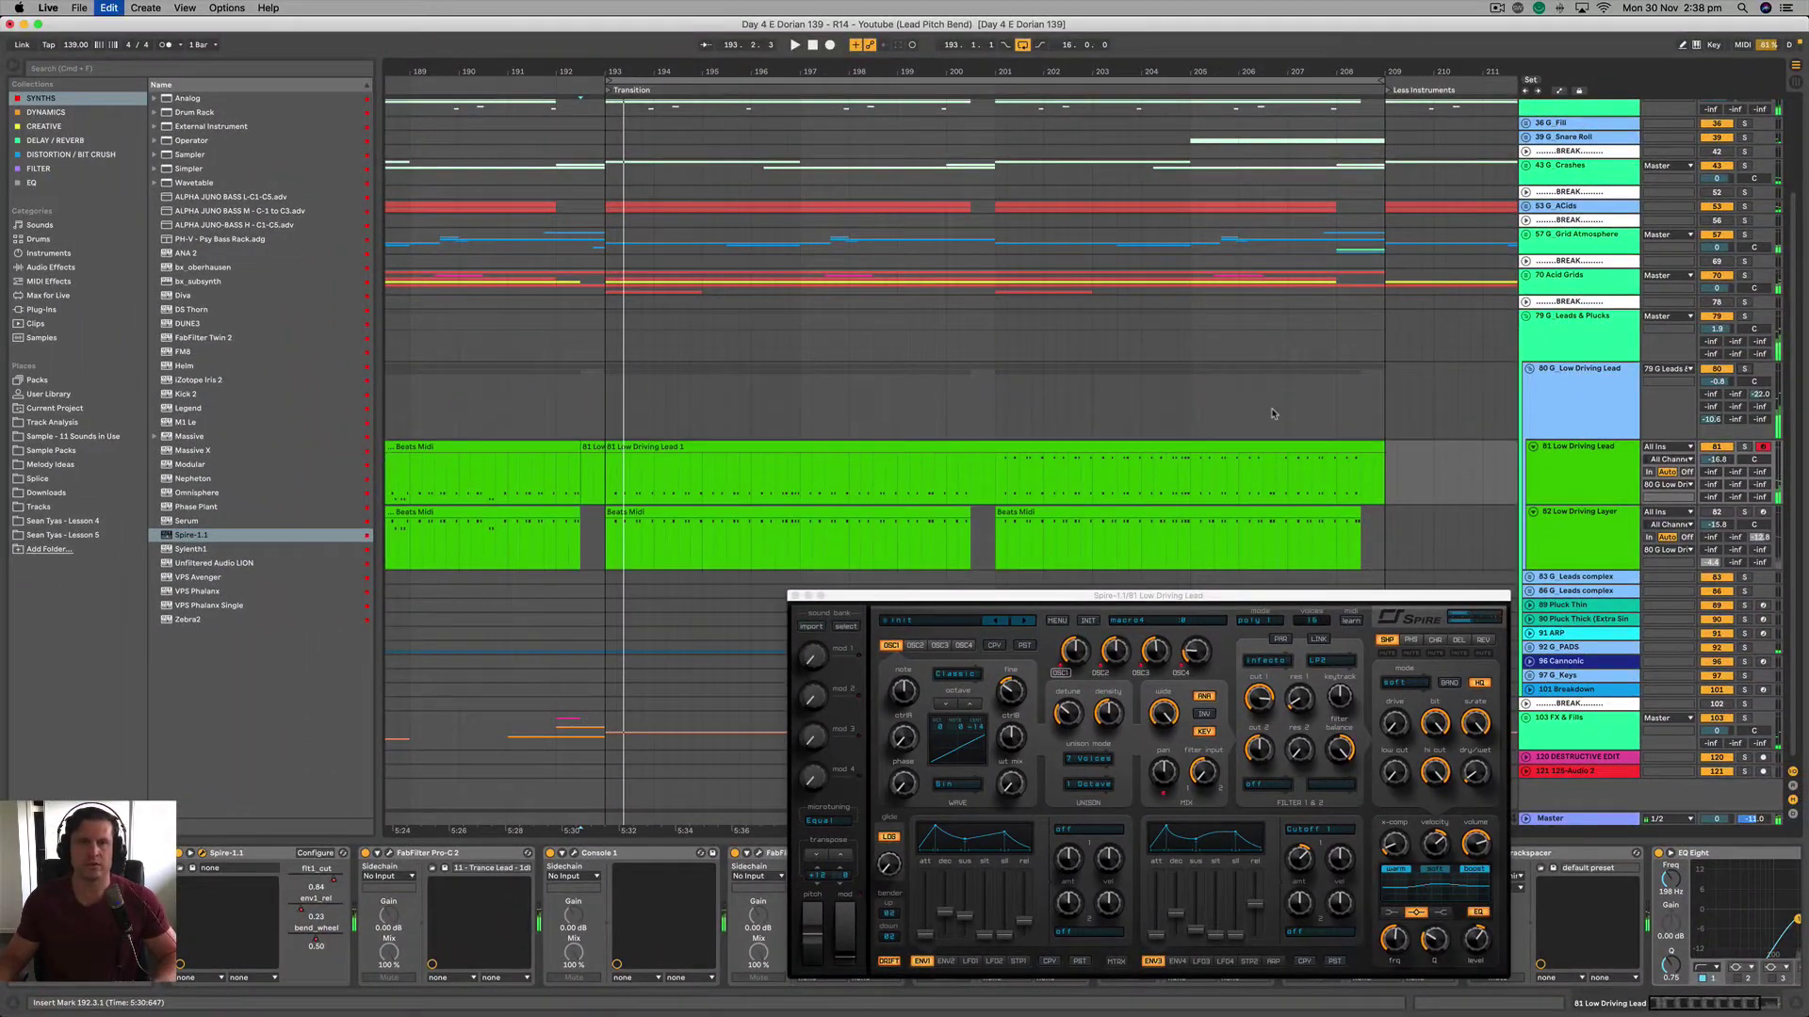
Open the newly recorded Low Driving Lead clip and show its MIDI Ctrl Pitch Bend envelope
double_click(947, 448)
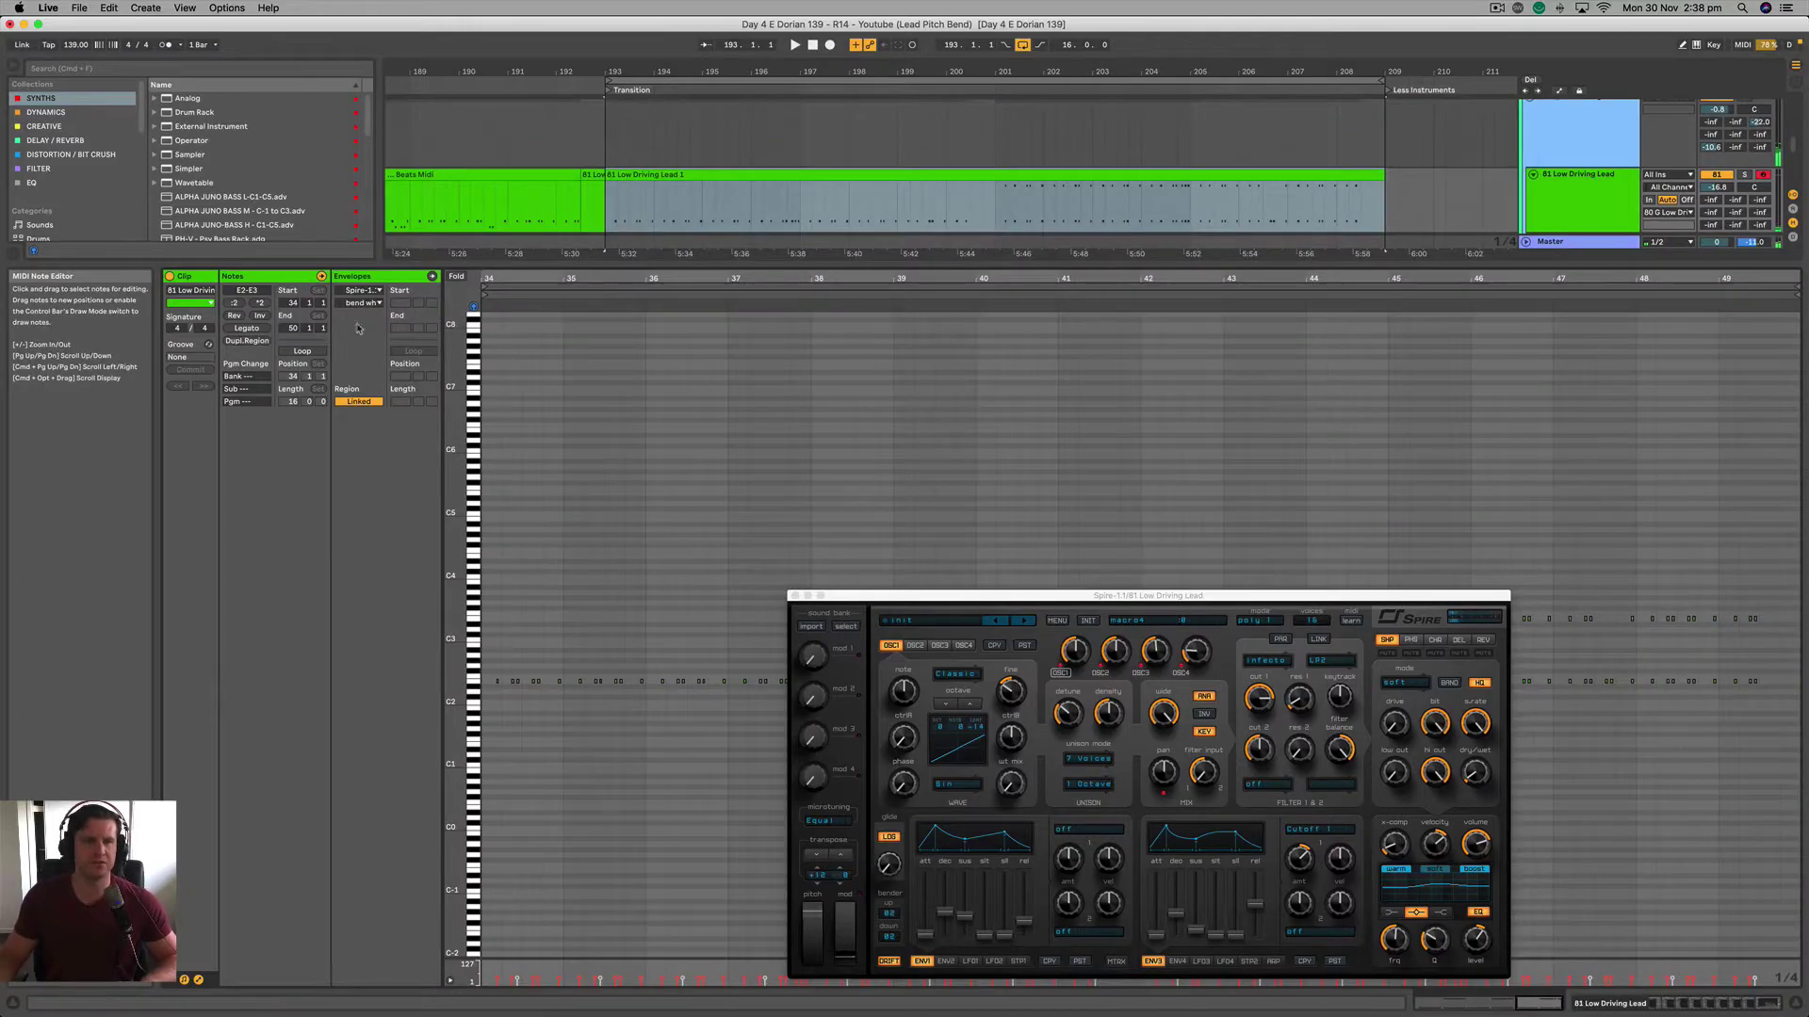
left_click(362, 290)
left_click(360, 301)
left_click(362, 302)
left_click(364, 313)
left_click(572, 640)
scroll(528, 652, "left", 2)
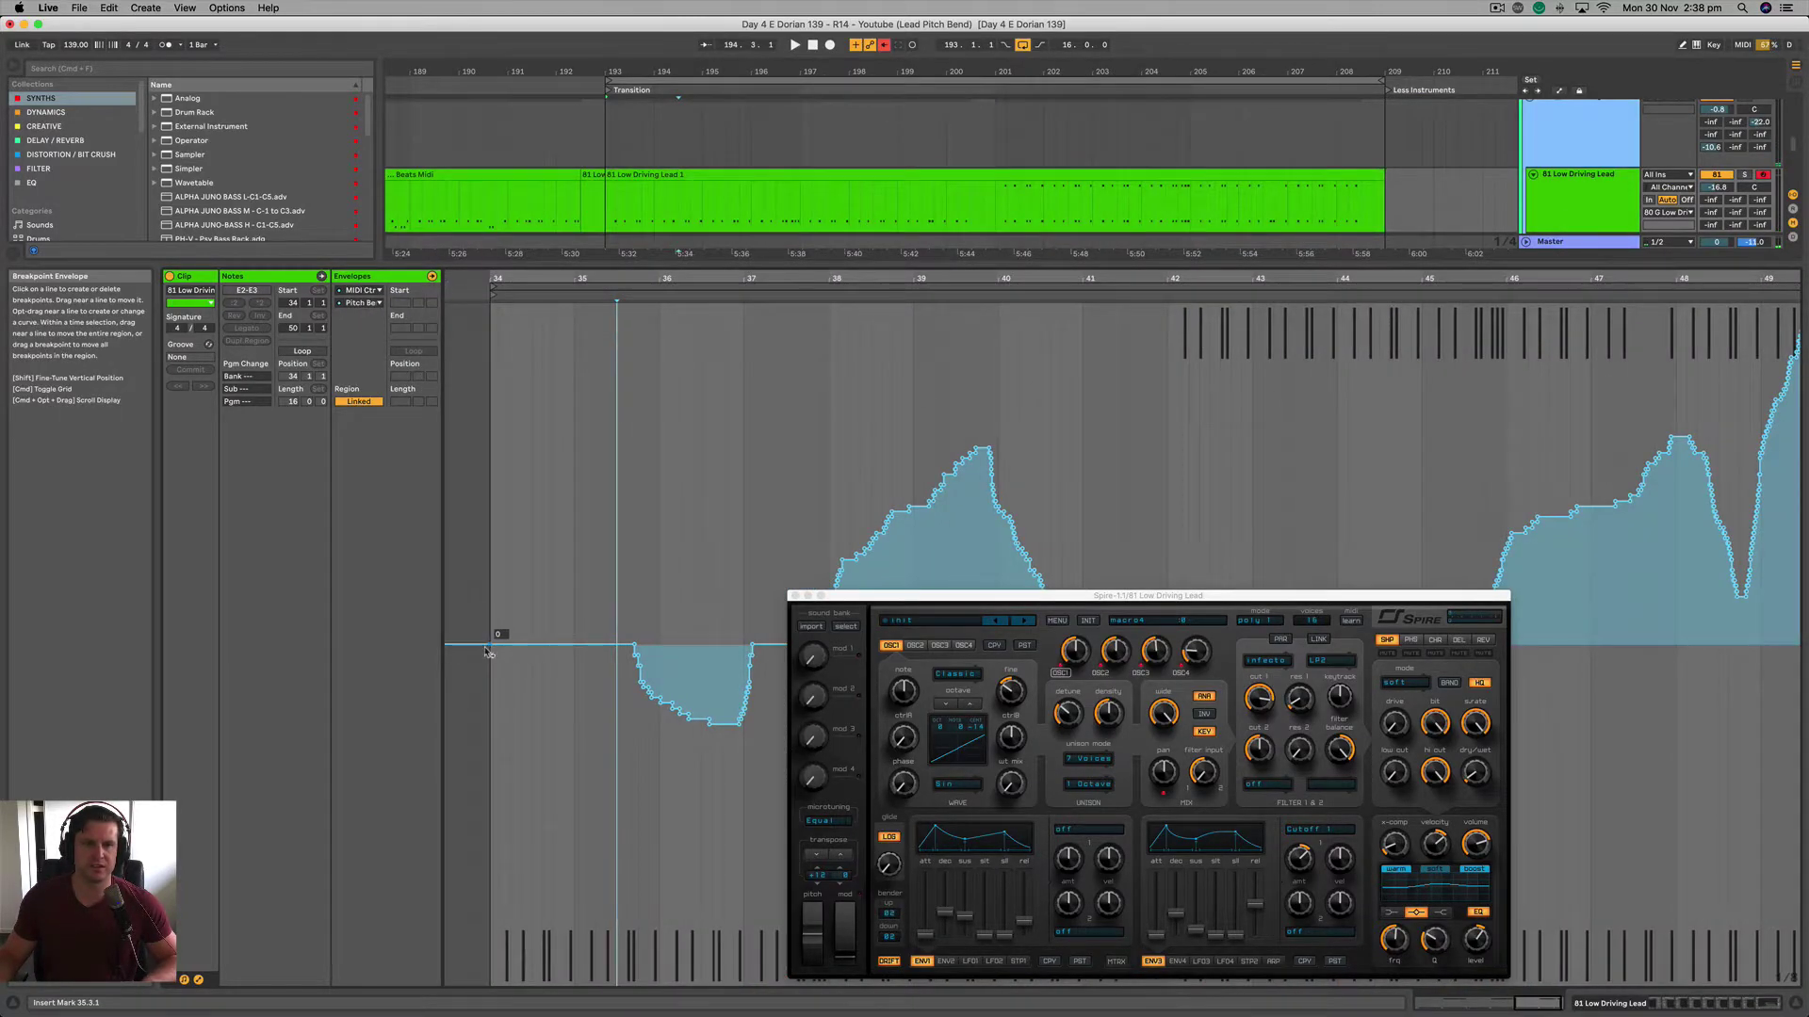
Simplify the clip's entire recorded pitch bend envelope
key("super+a")
right_click(1010, 596)
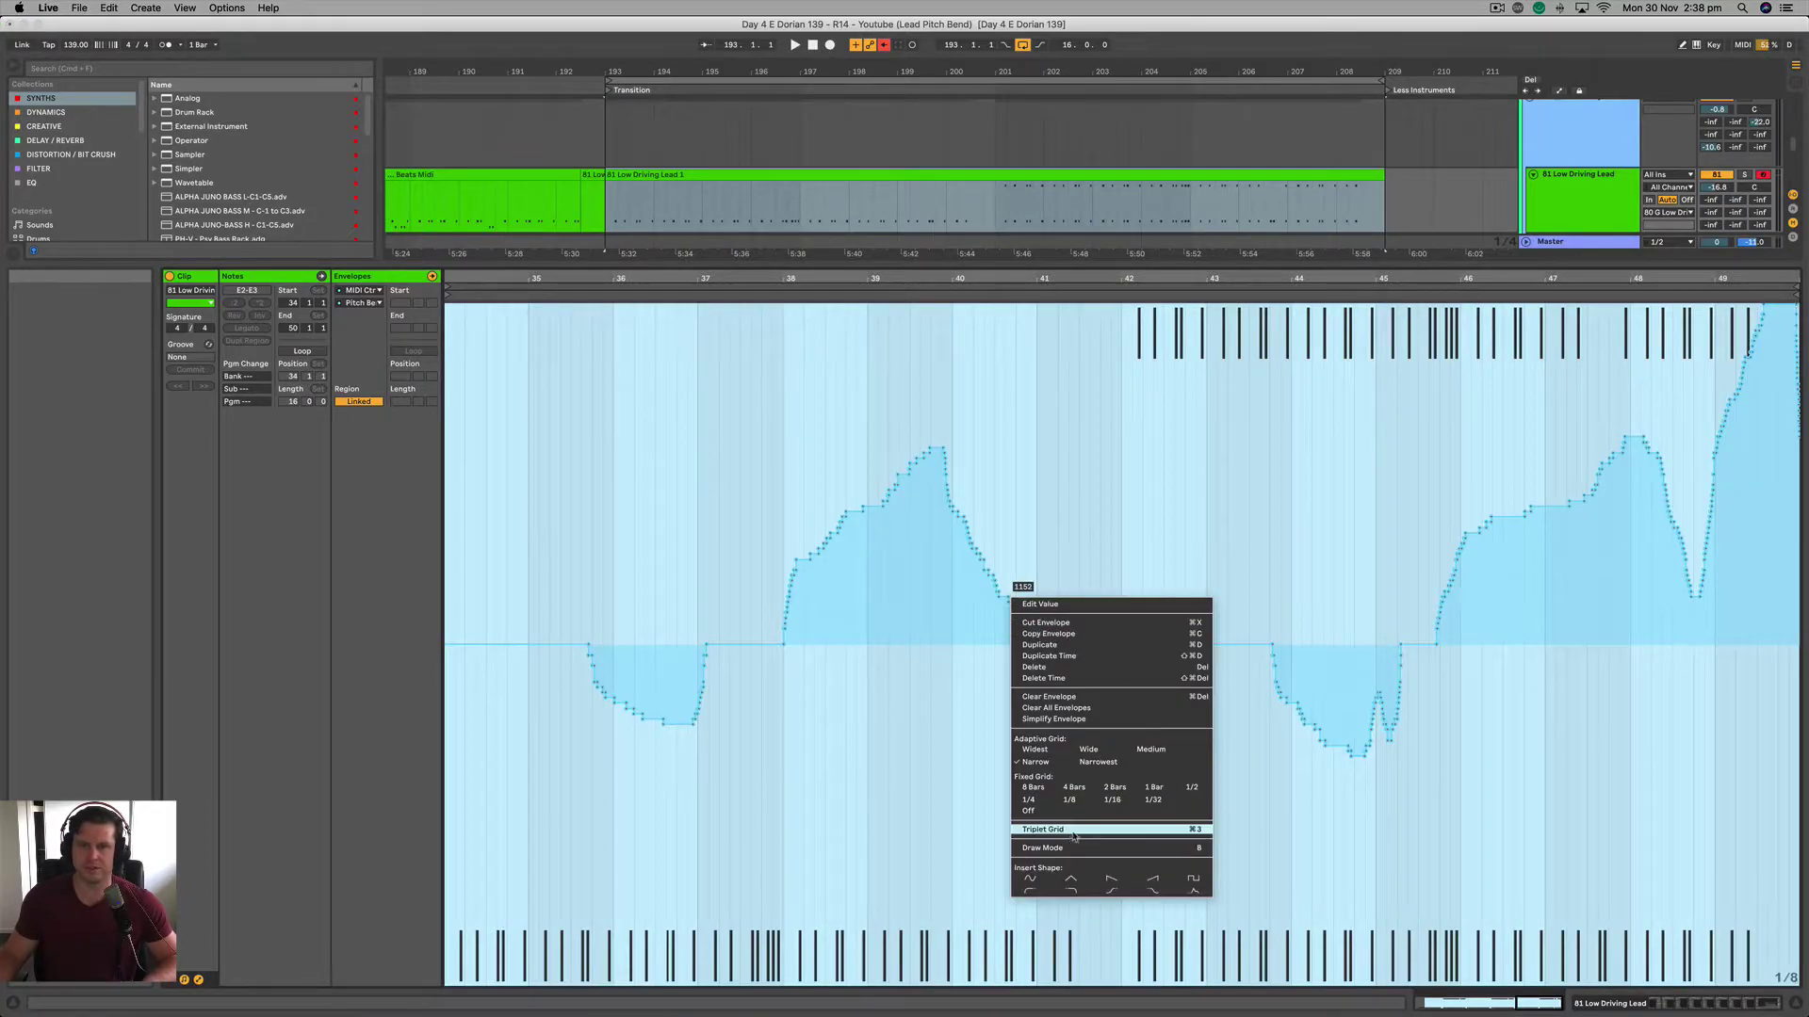
left_click(1073, 720)
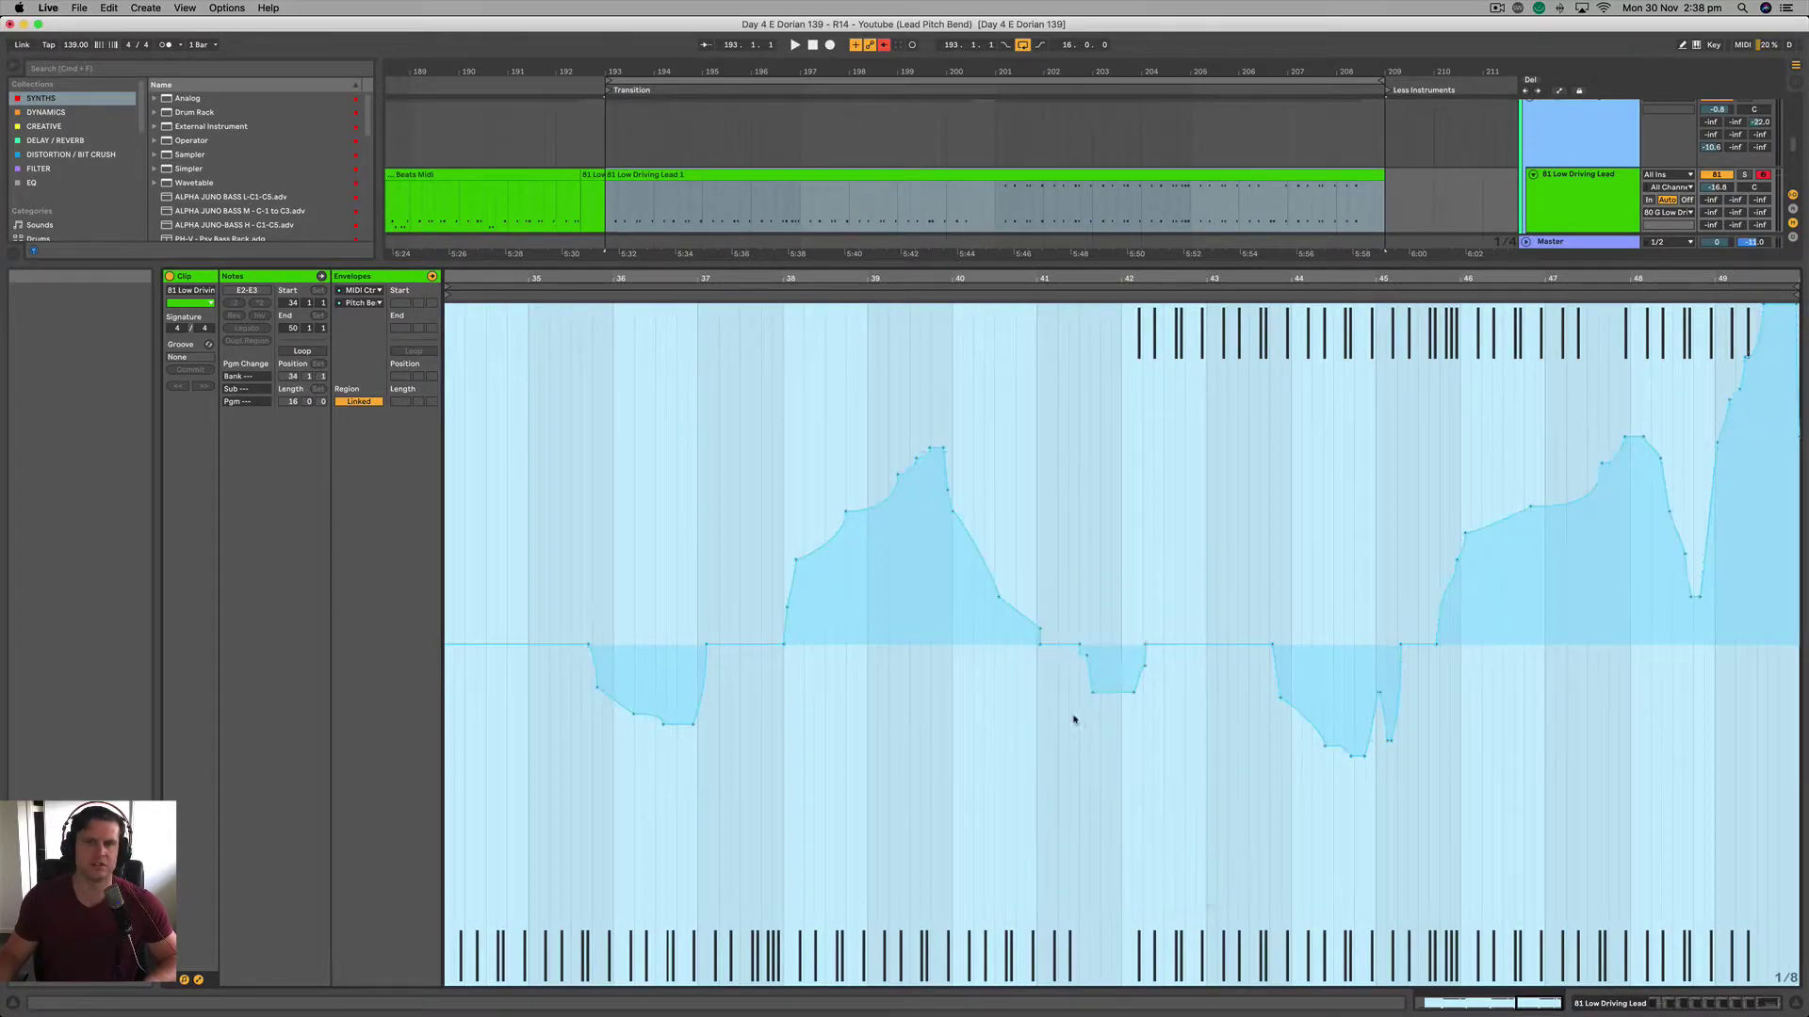
left_click(1090, 659)
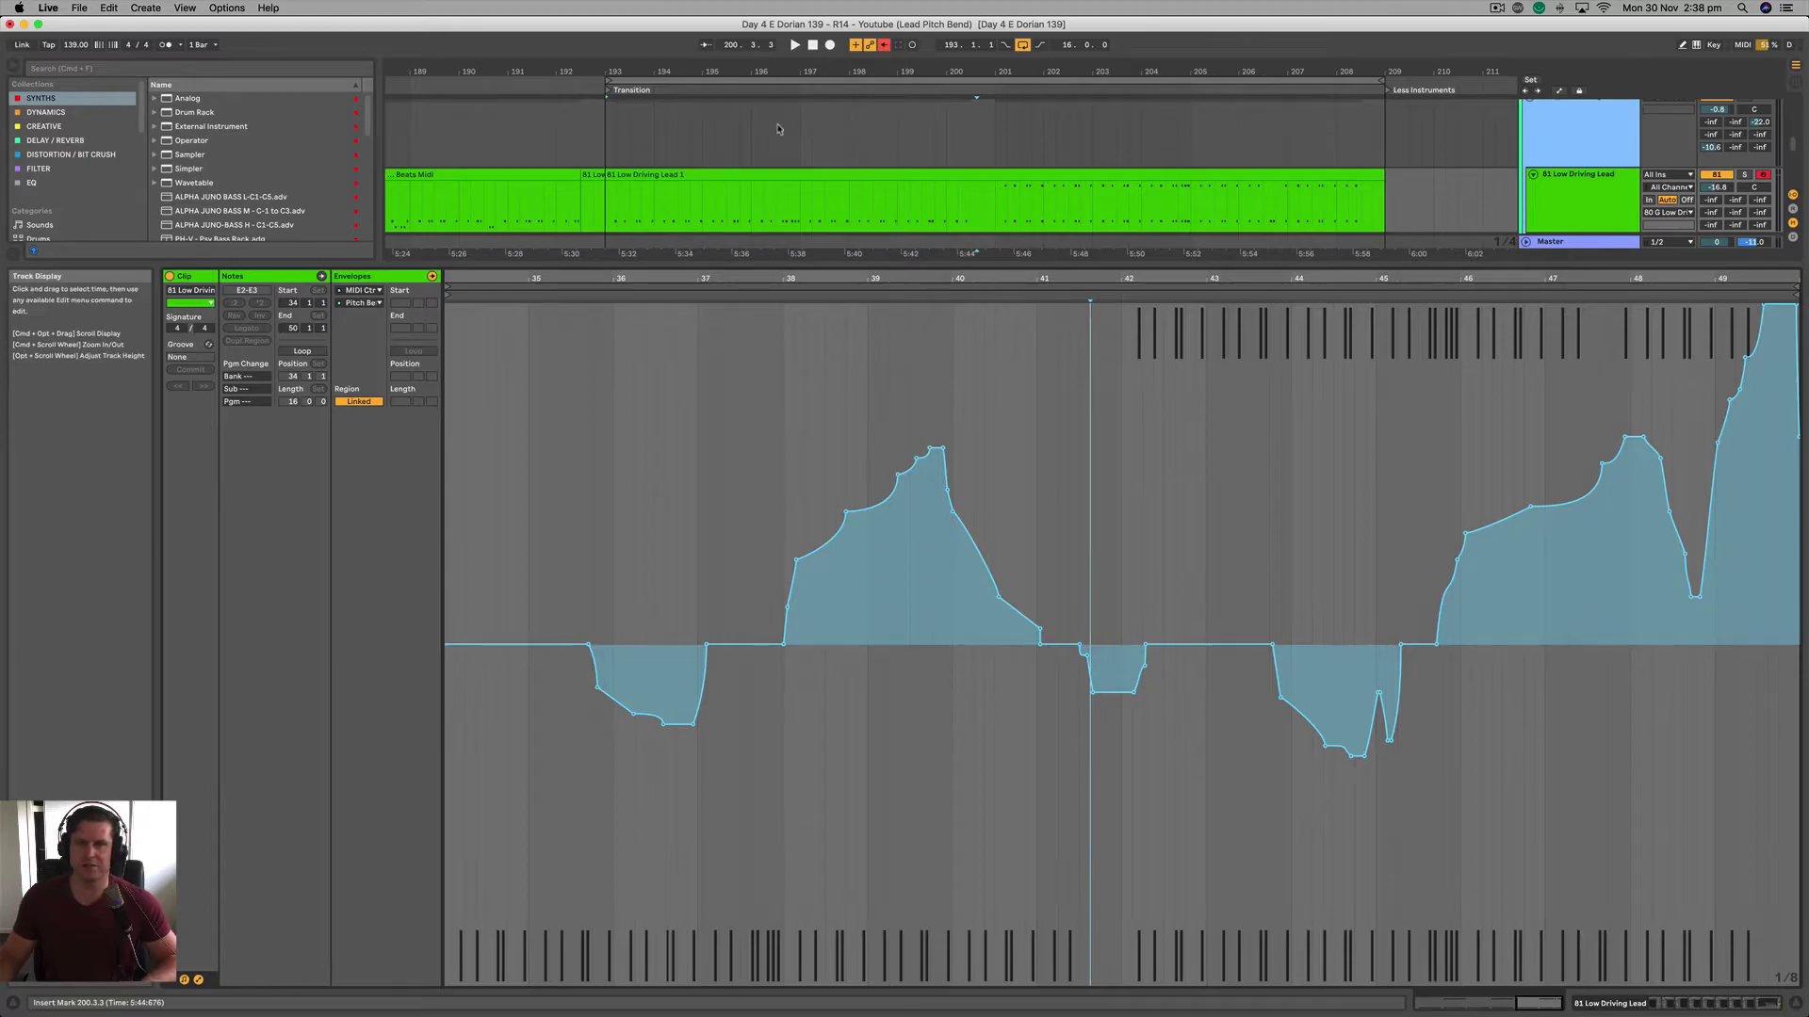
Re-enable automation and play the soloed Low Driving Lead track from bar 193 to hear the pitch bends
left_click(884, 44)
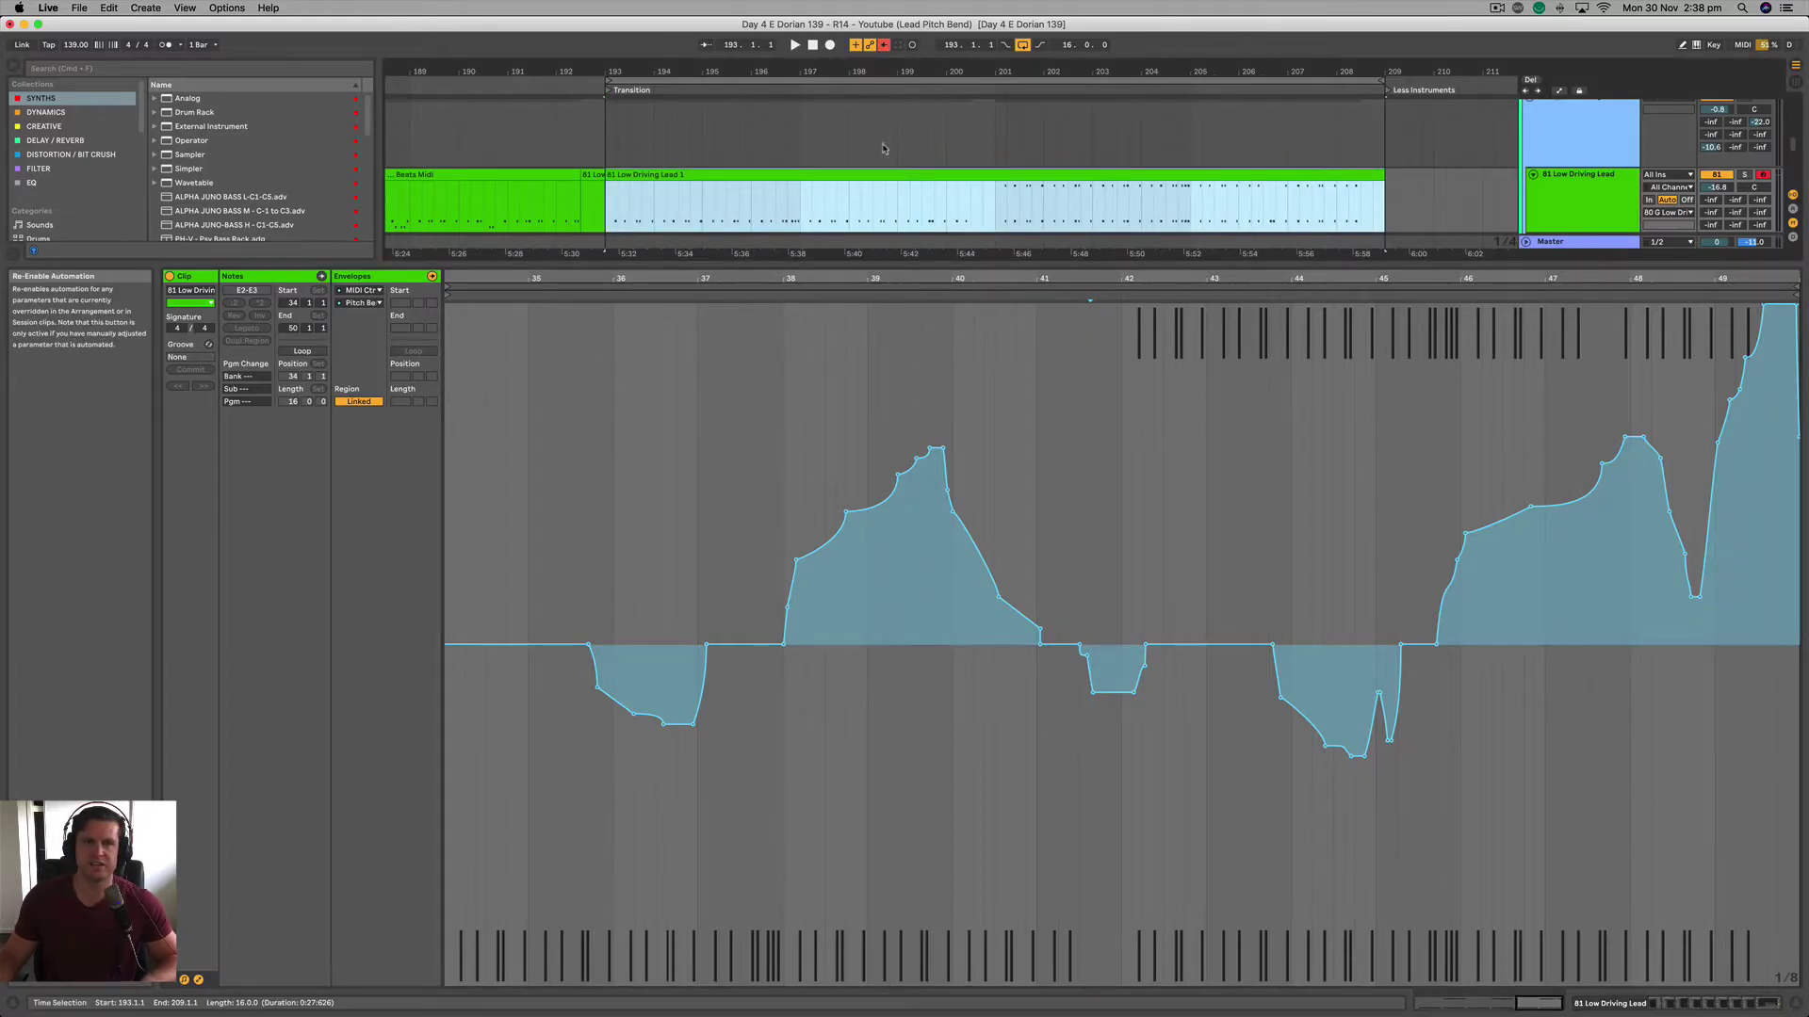
key("space")
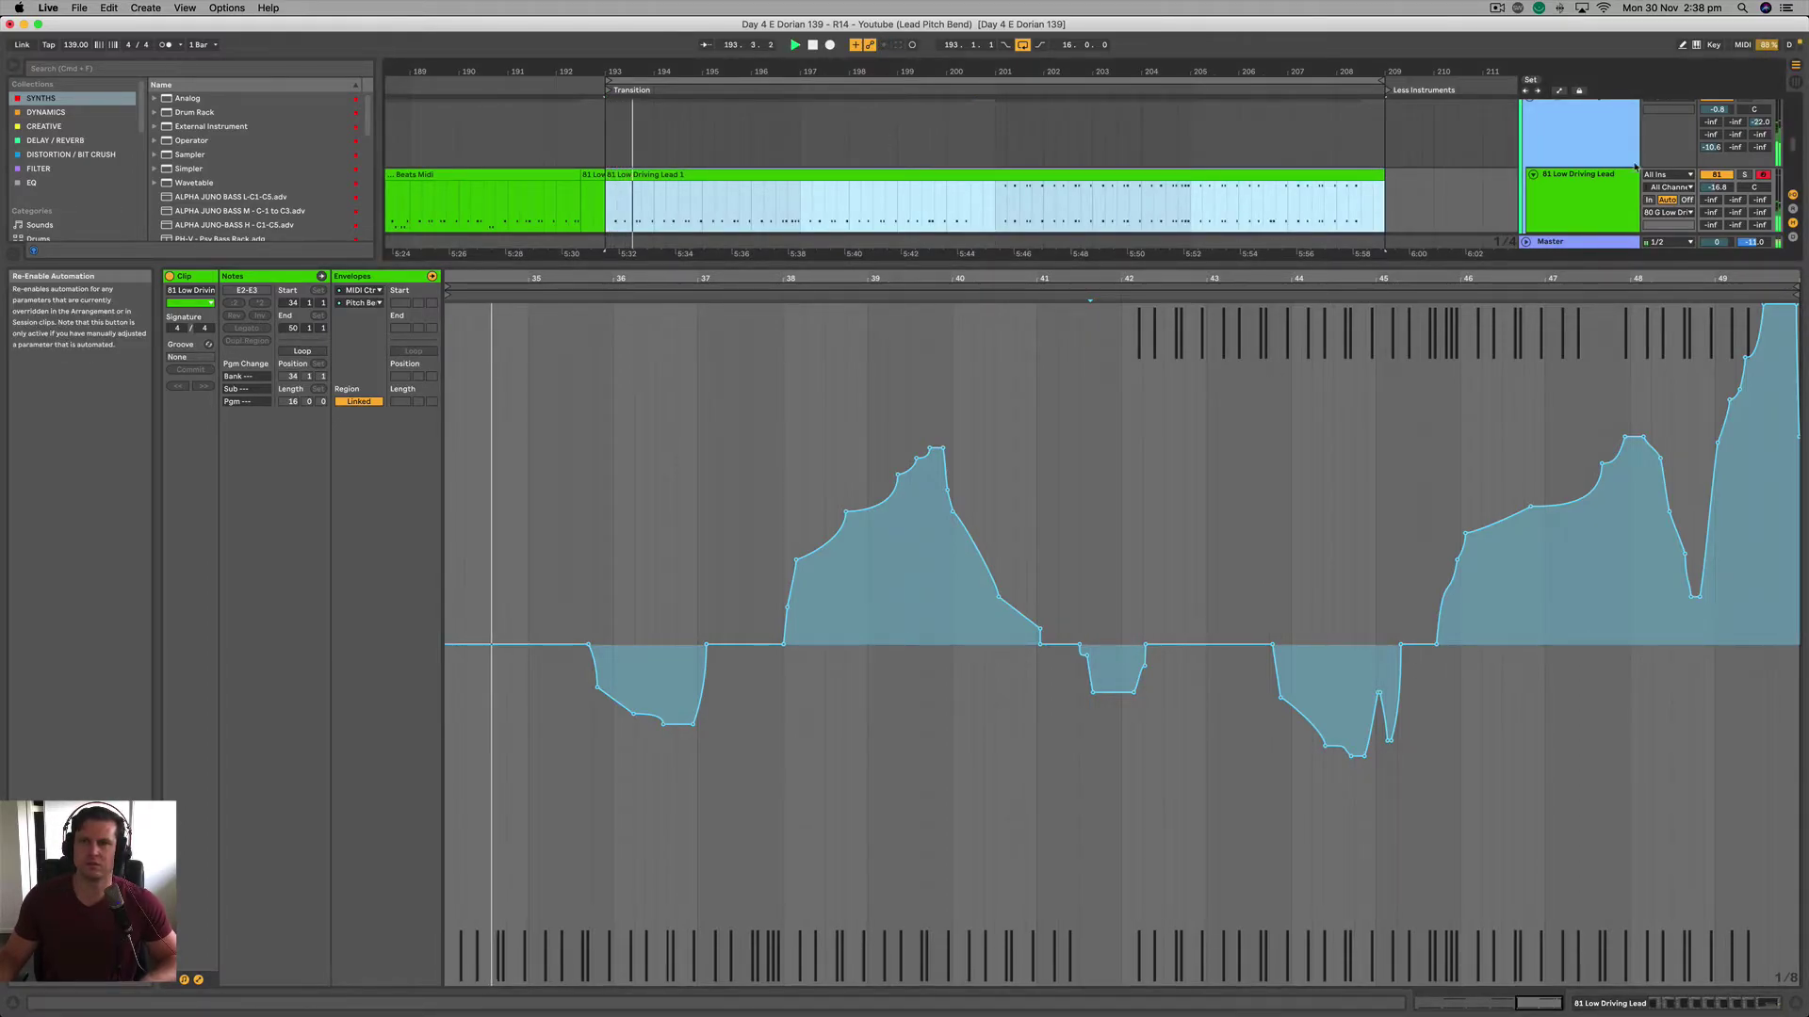
left_click(1097, 415)
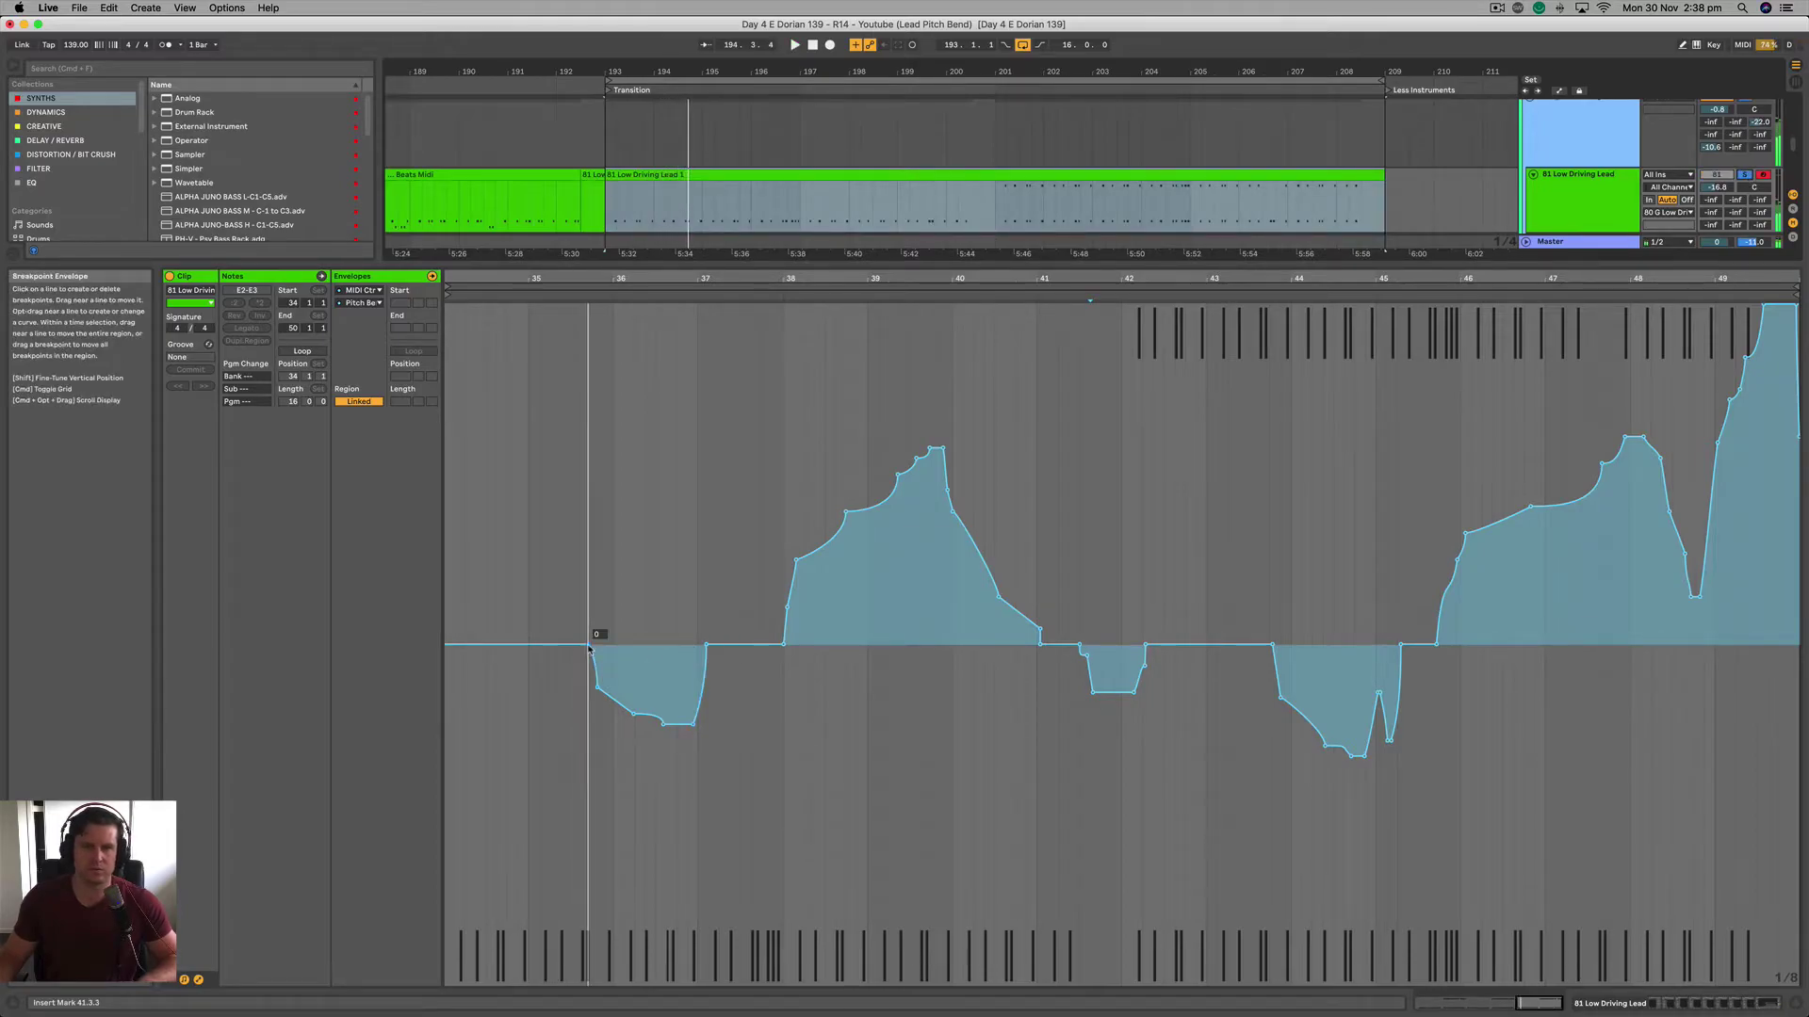
Move the starting breakpoint of the first downward pitch bend earlier, to just after bar 35, and re-enable automation
left_click_drag(590, 648, 552, 644)
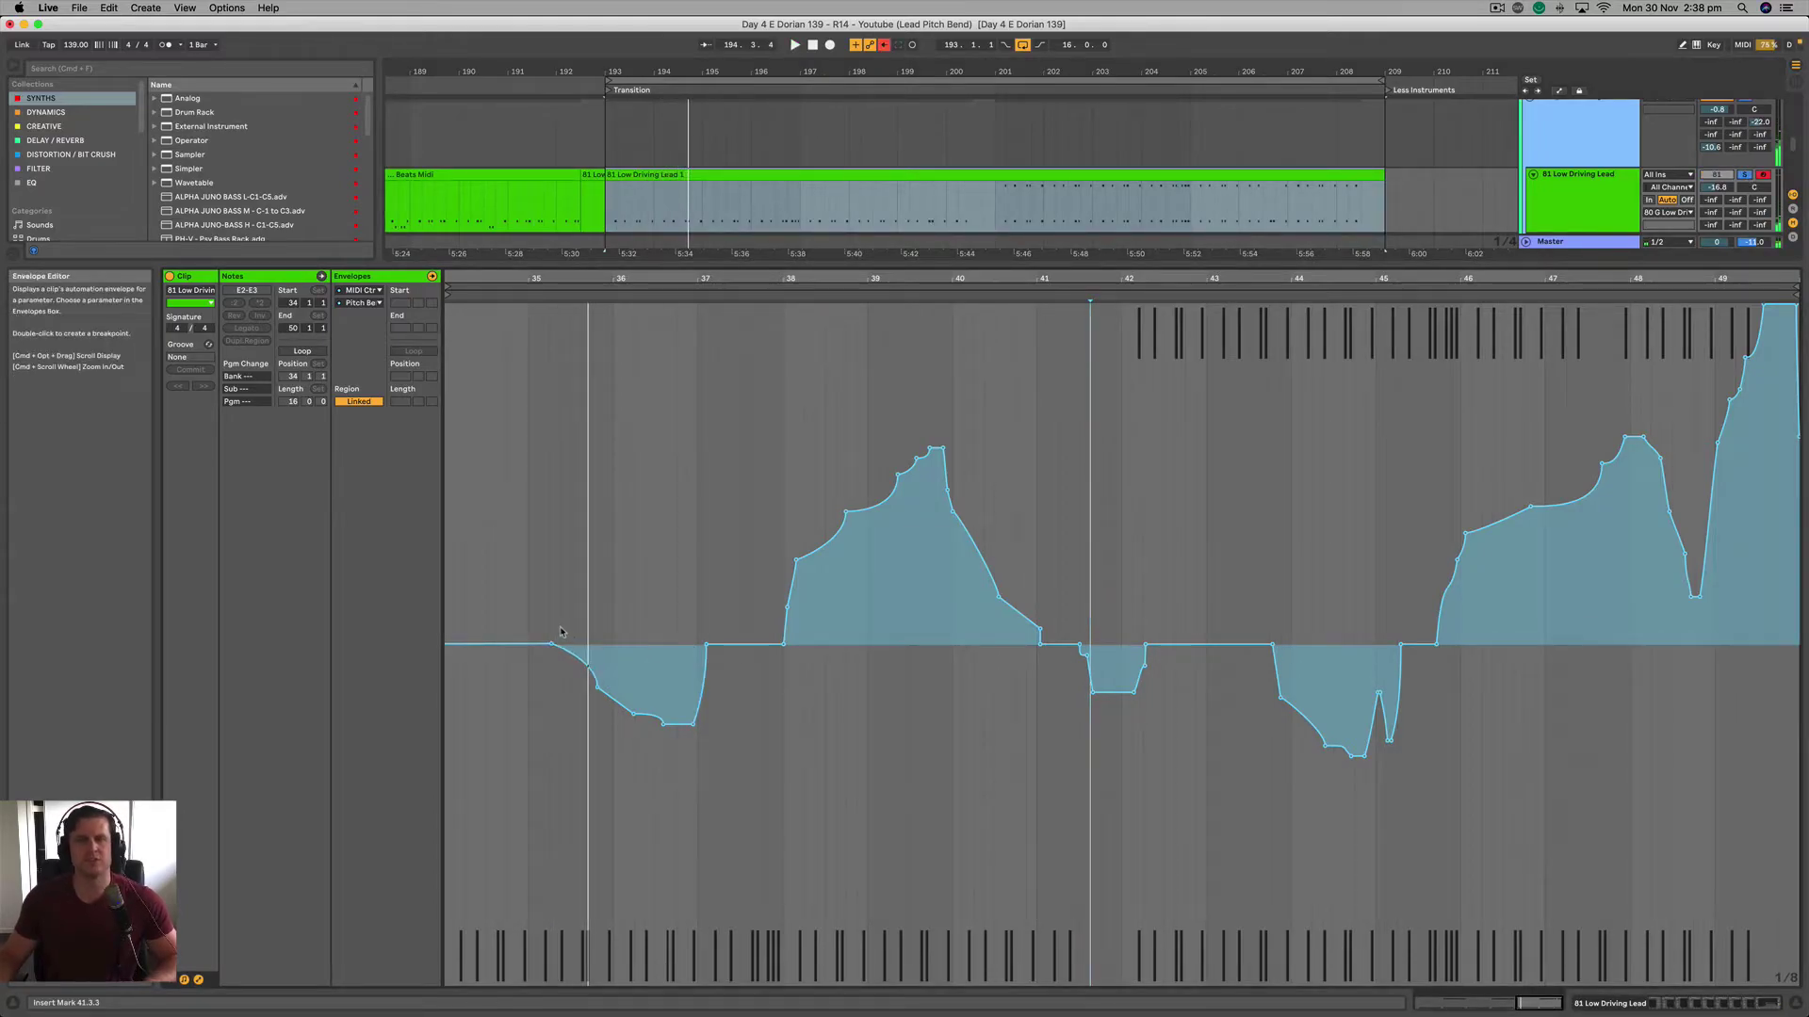
left_click(884, 44)
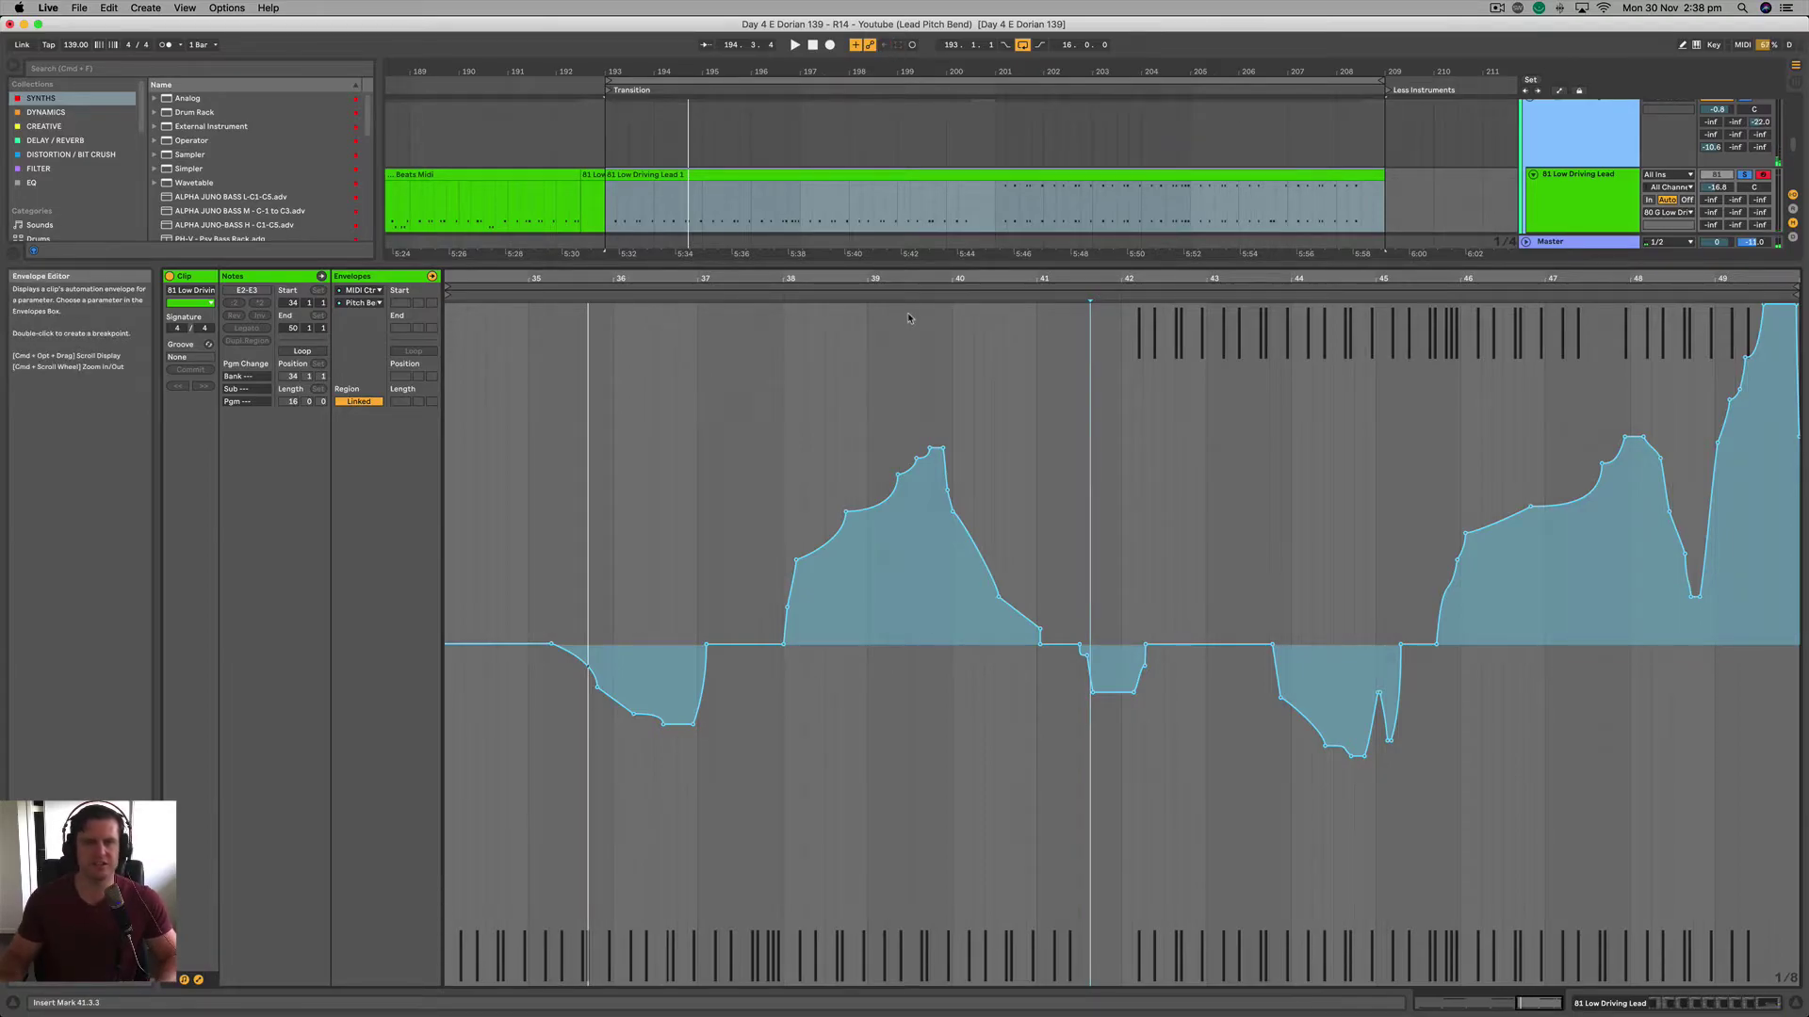
key("alt+e")
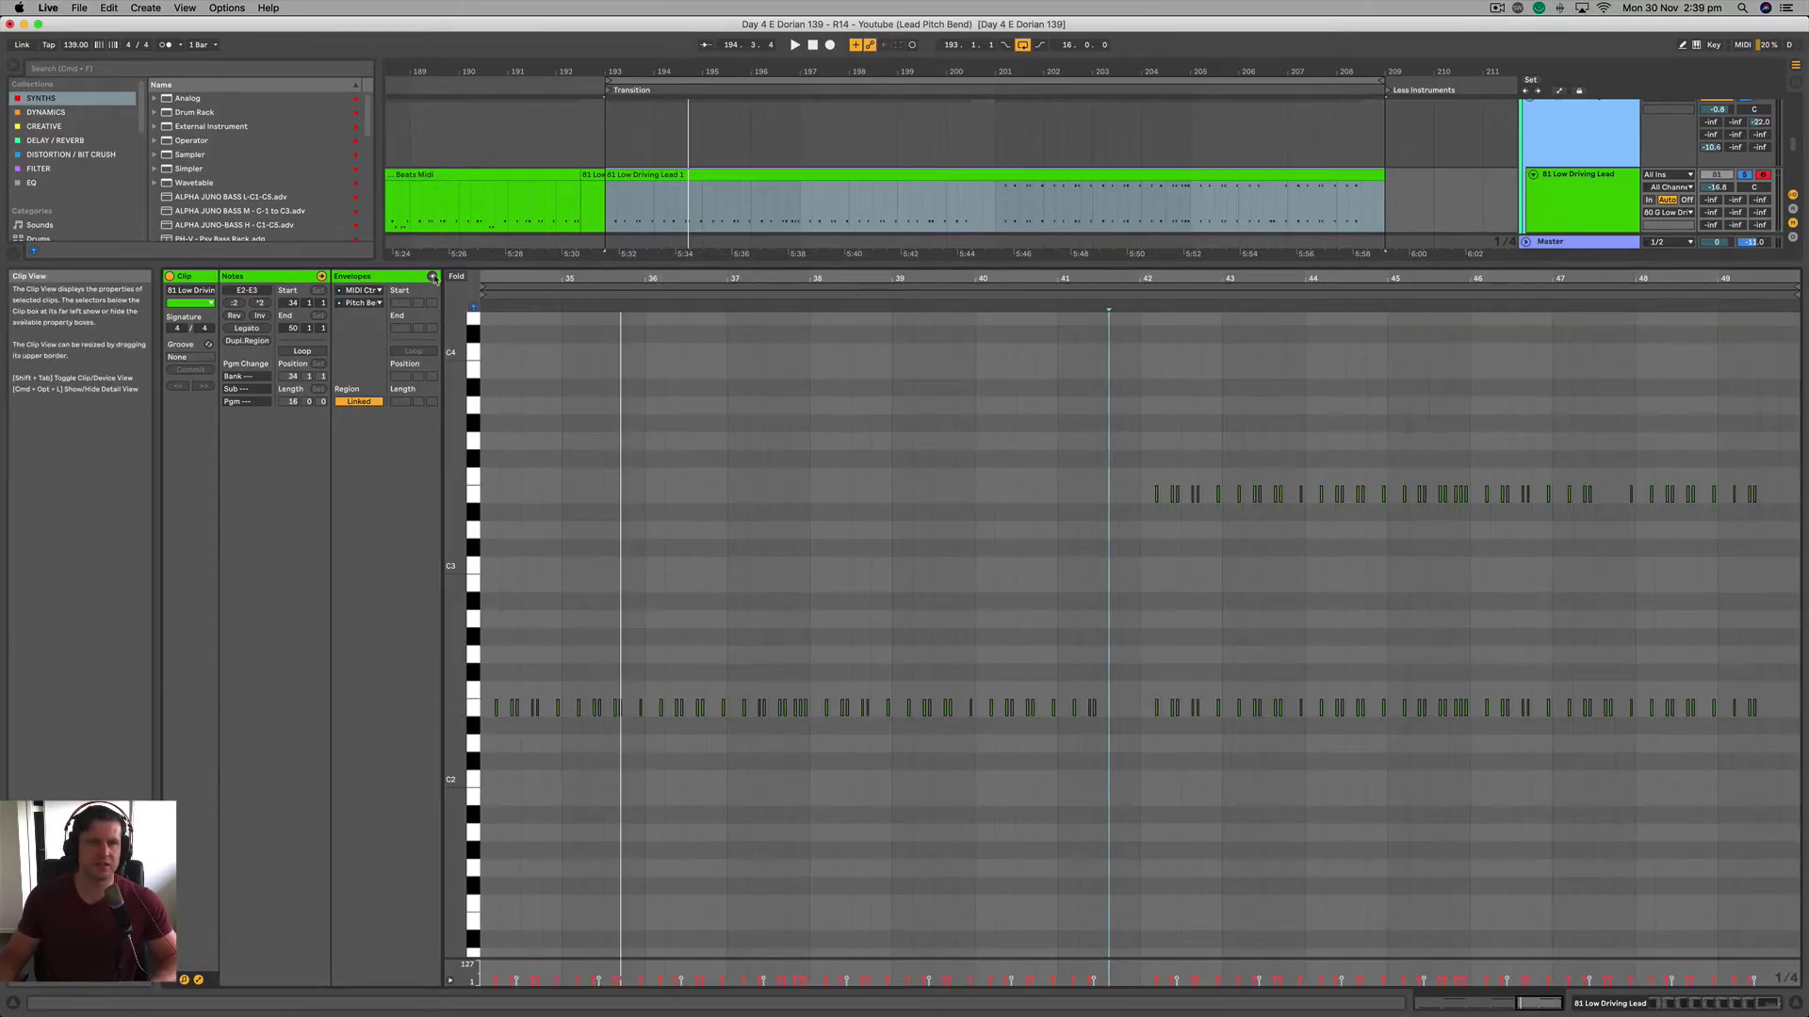
key("alt+e")
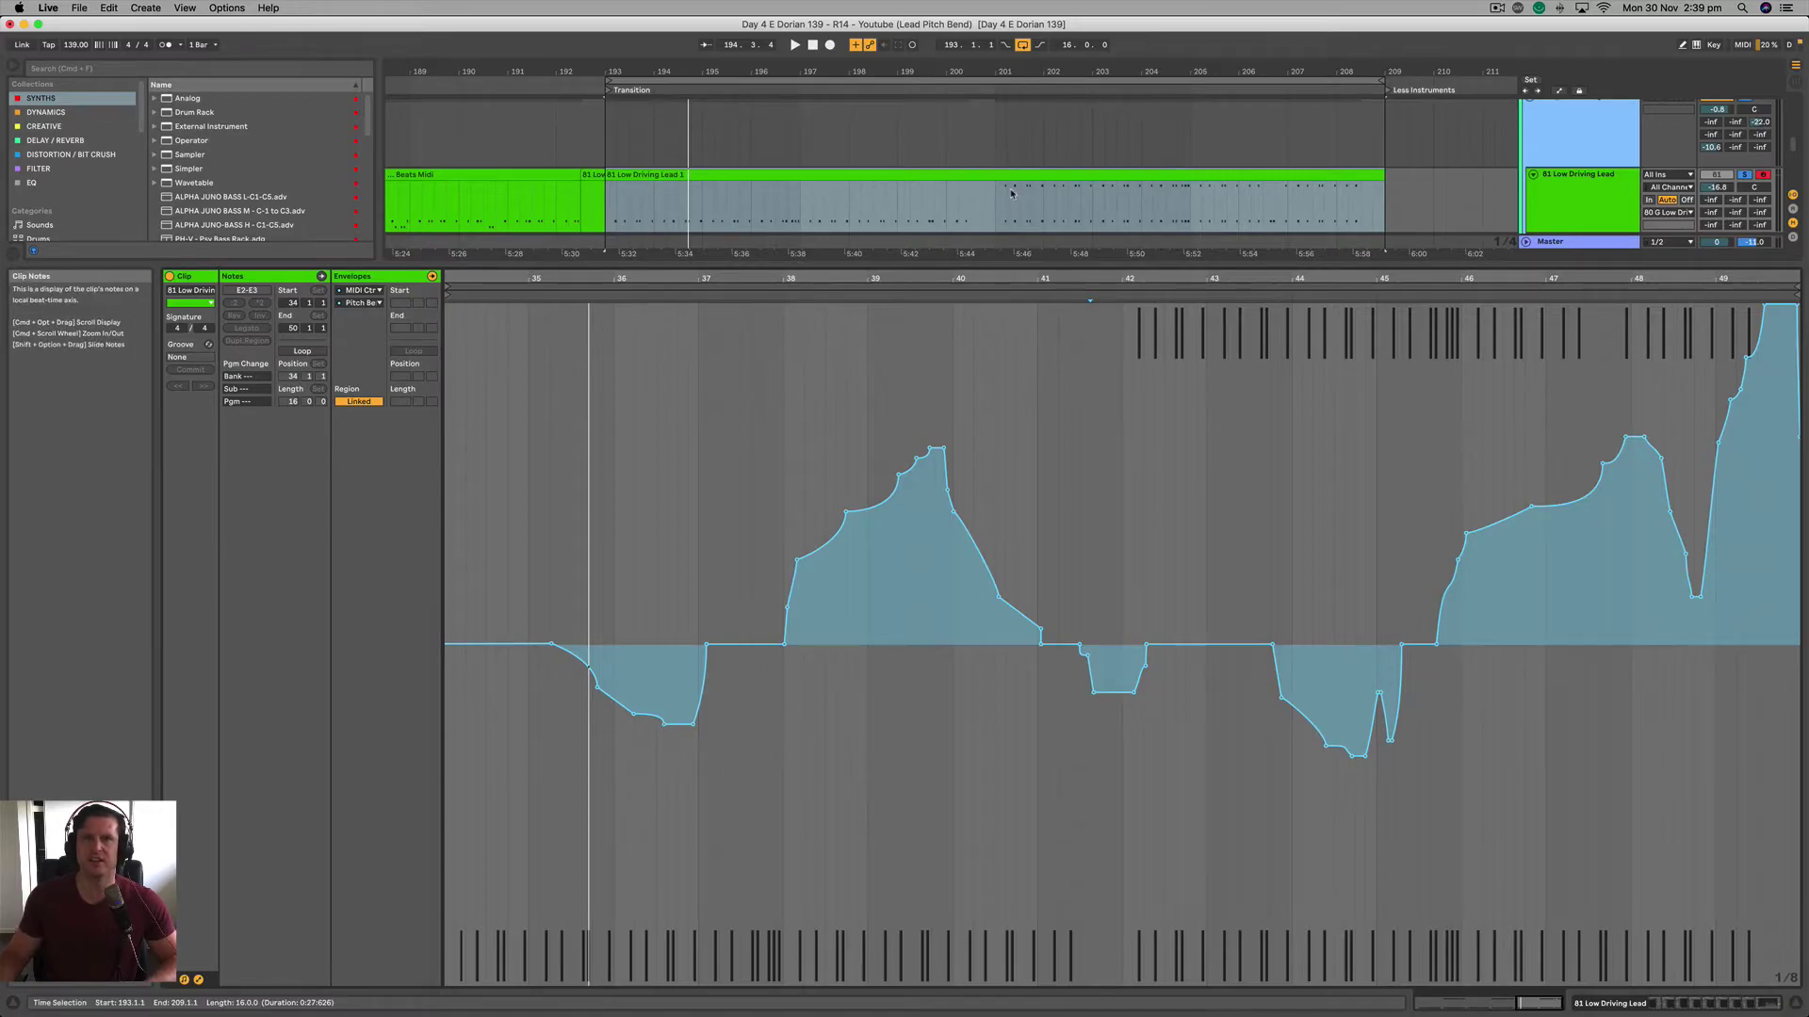
Play the soloed Low Driving Lead clip from bar 193 and check the start of its first downward pitch bend
scroll(770, 175, "down", 2)
scroll(780, 199, "up", 2)
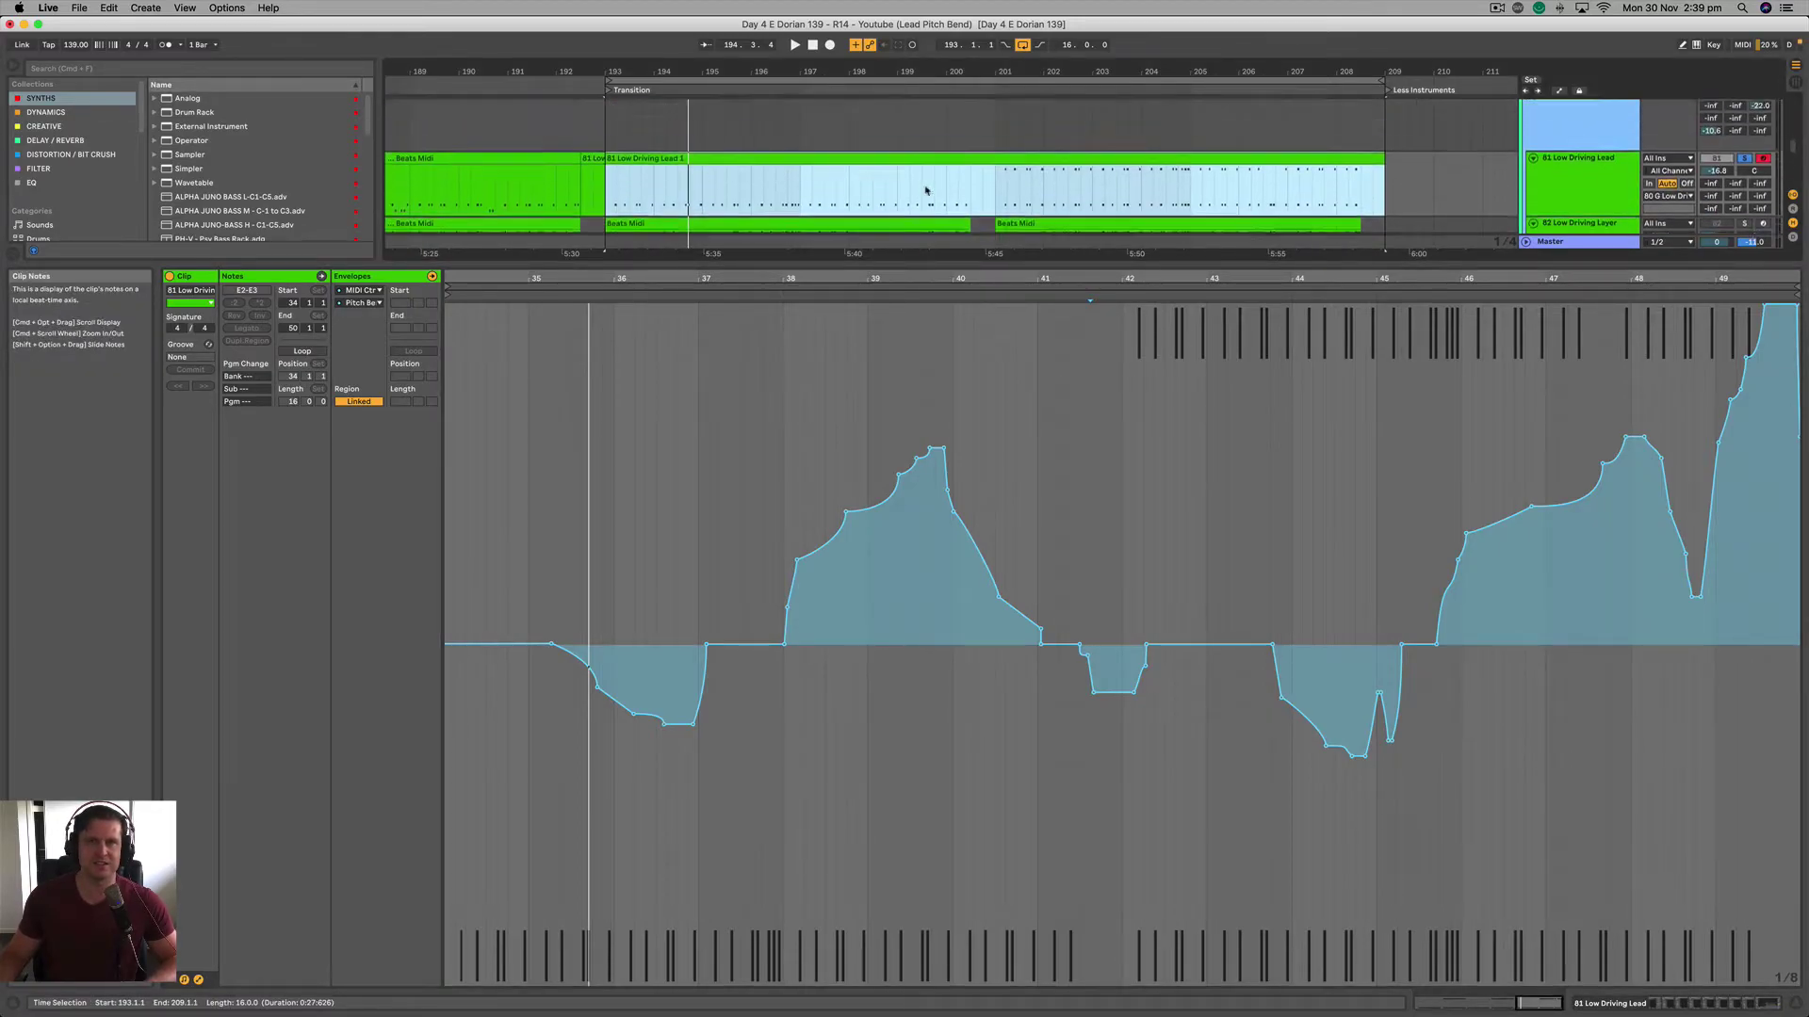
key("space")
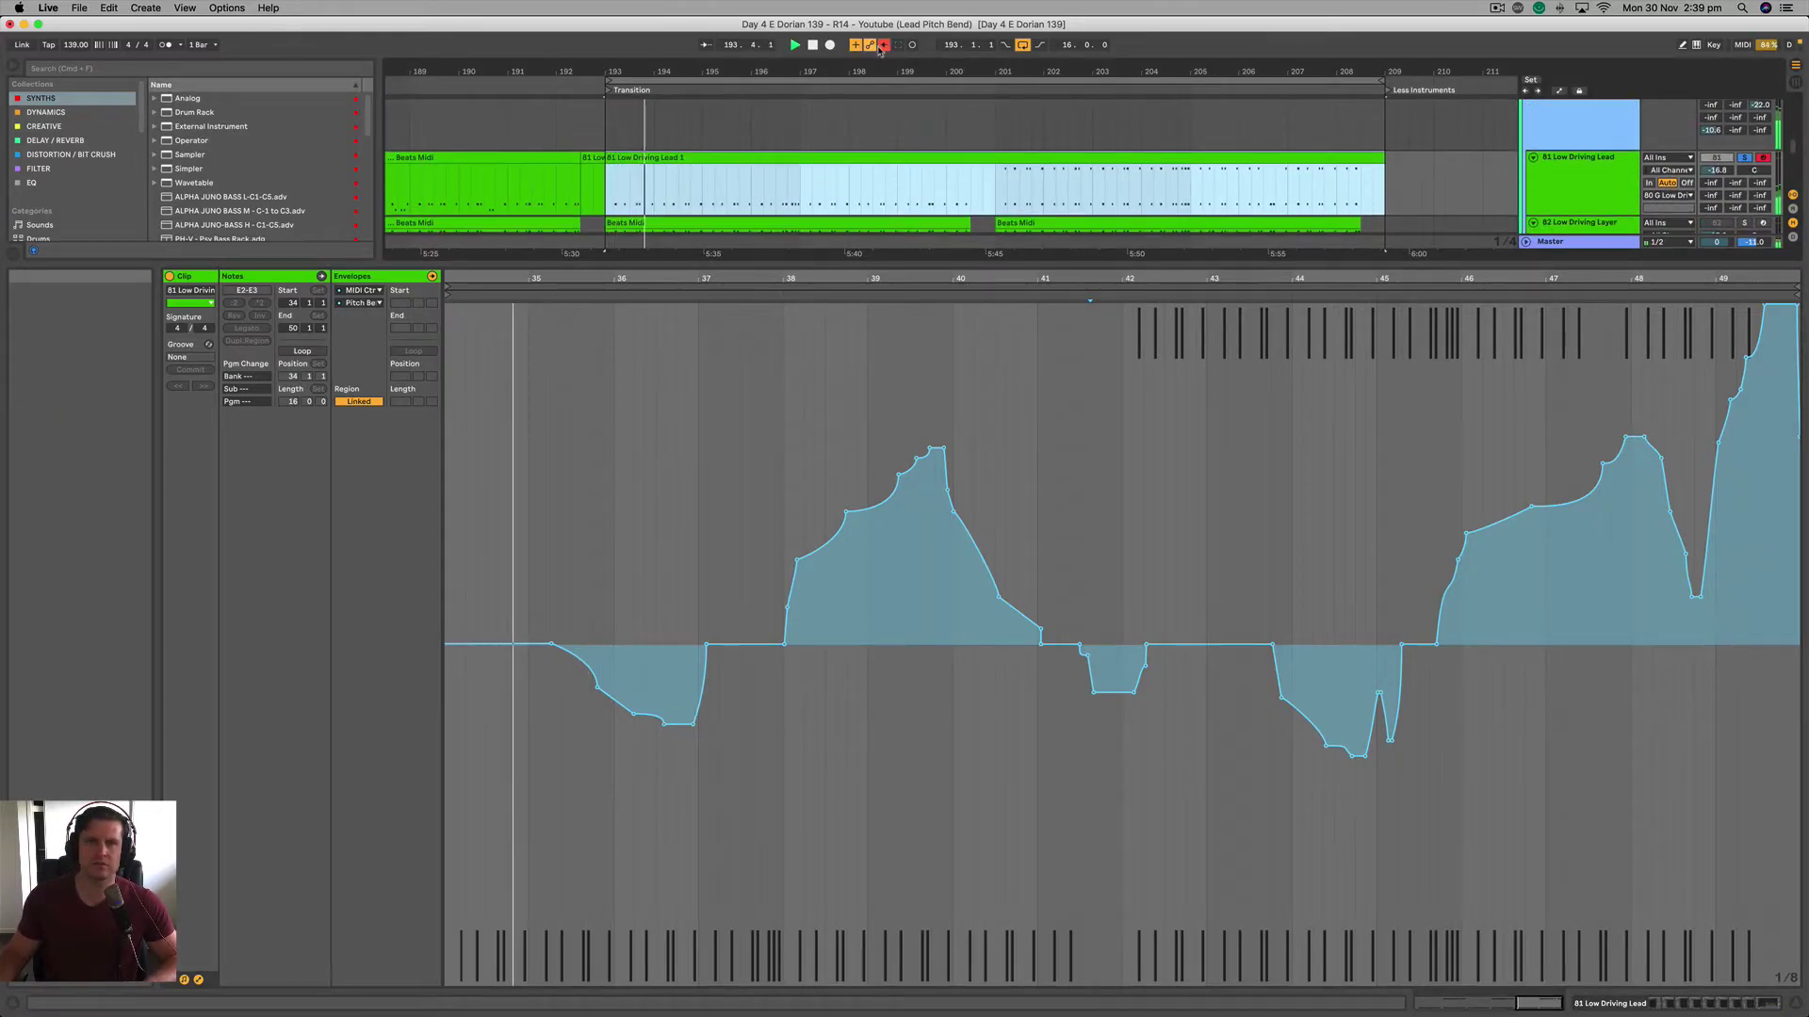
left_click(549, 628)
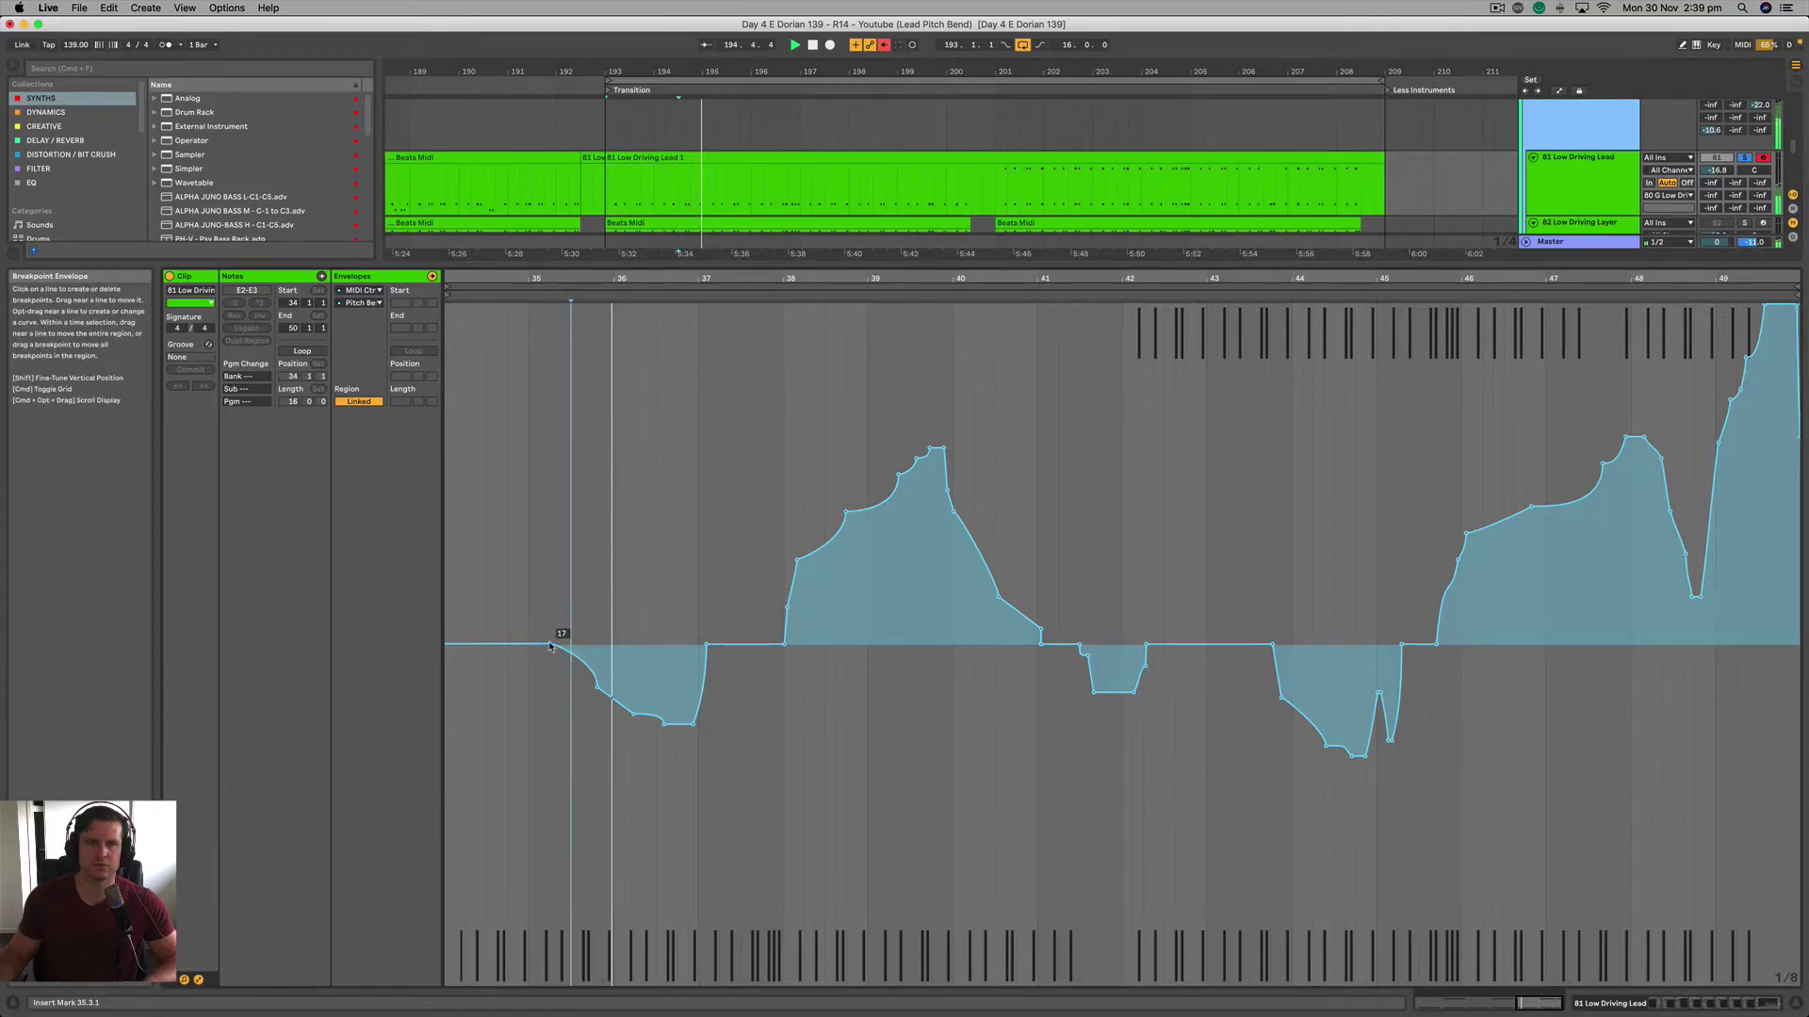
scroll(669, 654, "left", 5)
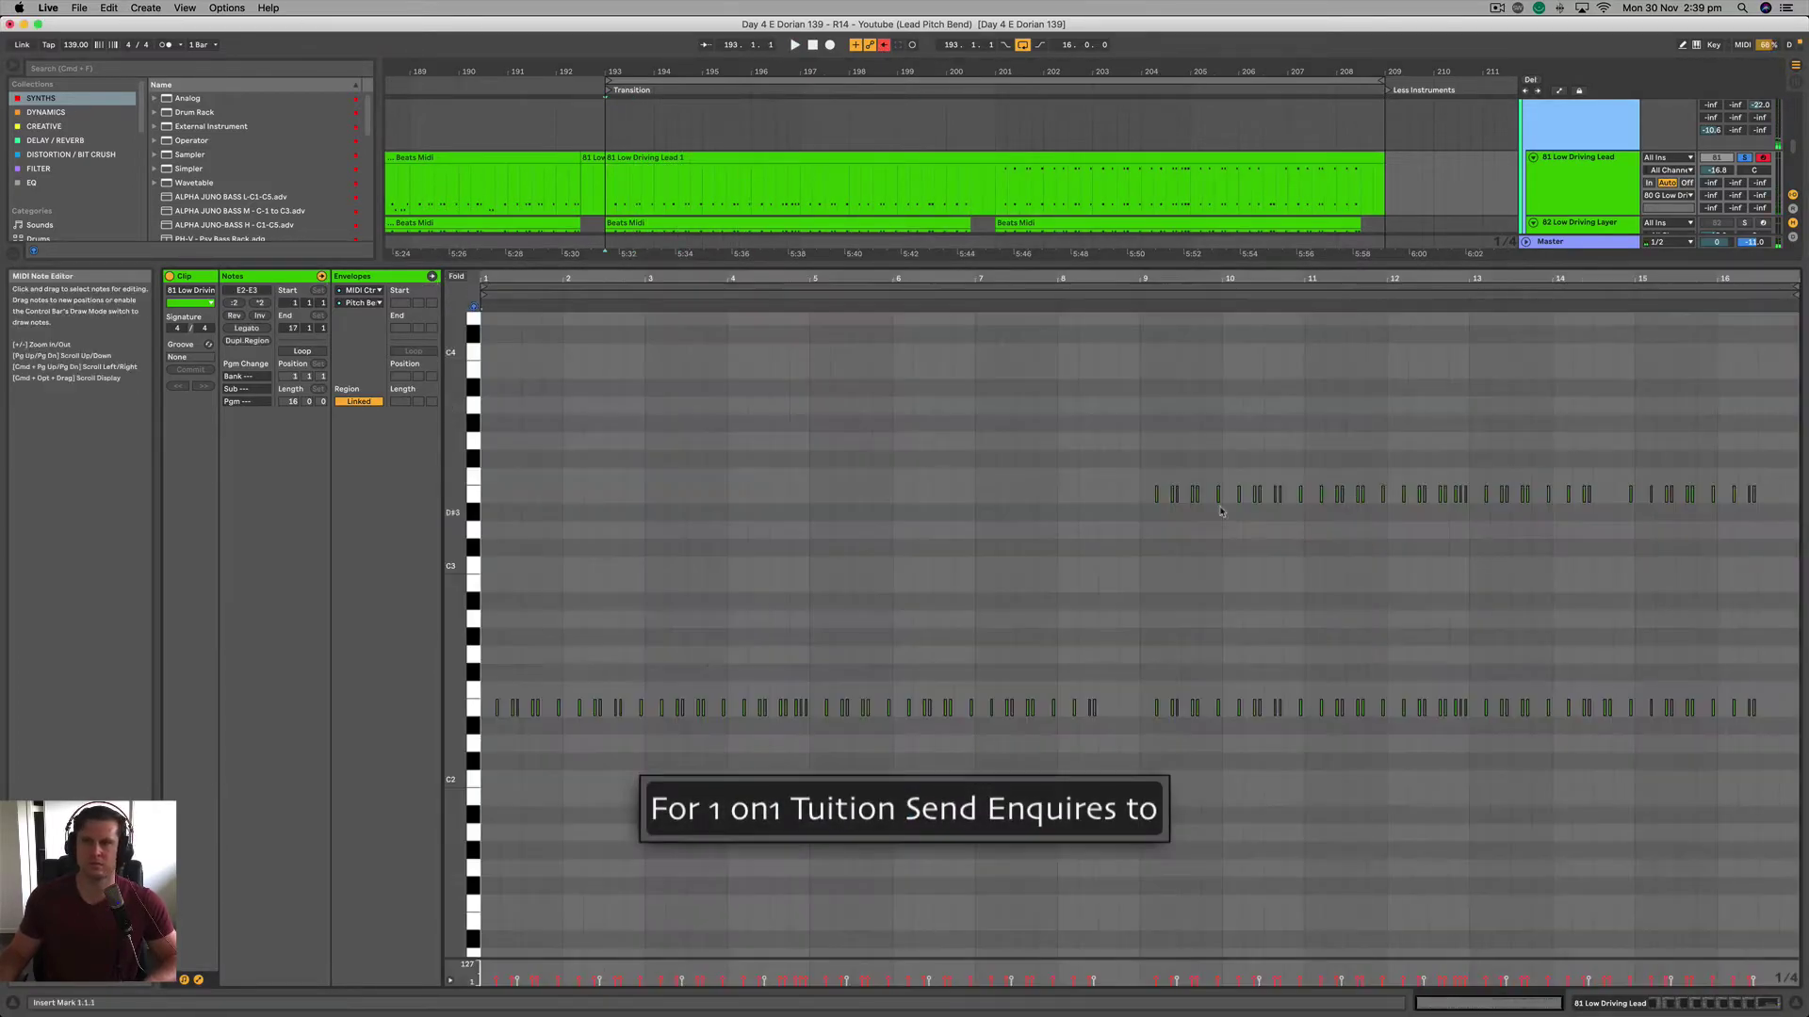
Reshape the clip's pitch bend envelope into straighter, gradual slopes up to about bar 15 by moving and removing breakpoints
left_click(739, 622)
key("super+z")
key("super+z")
key("super+z")
key("super+z")
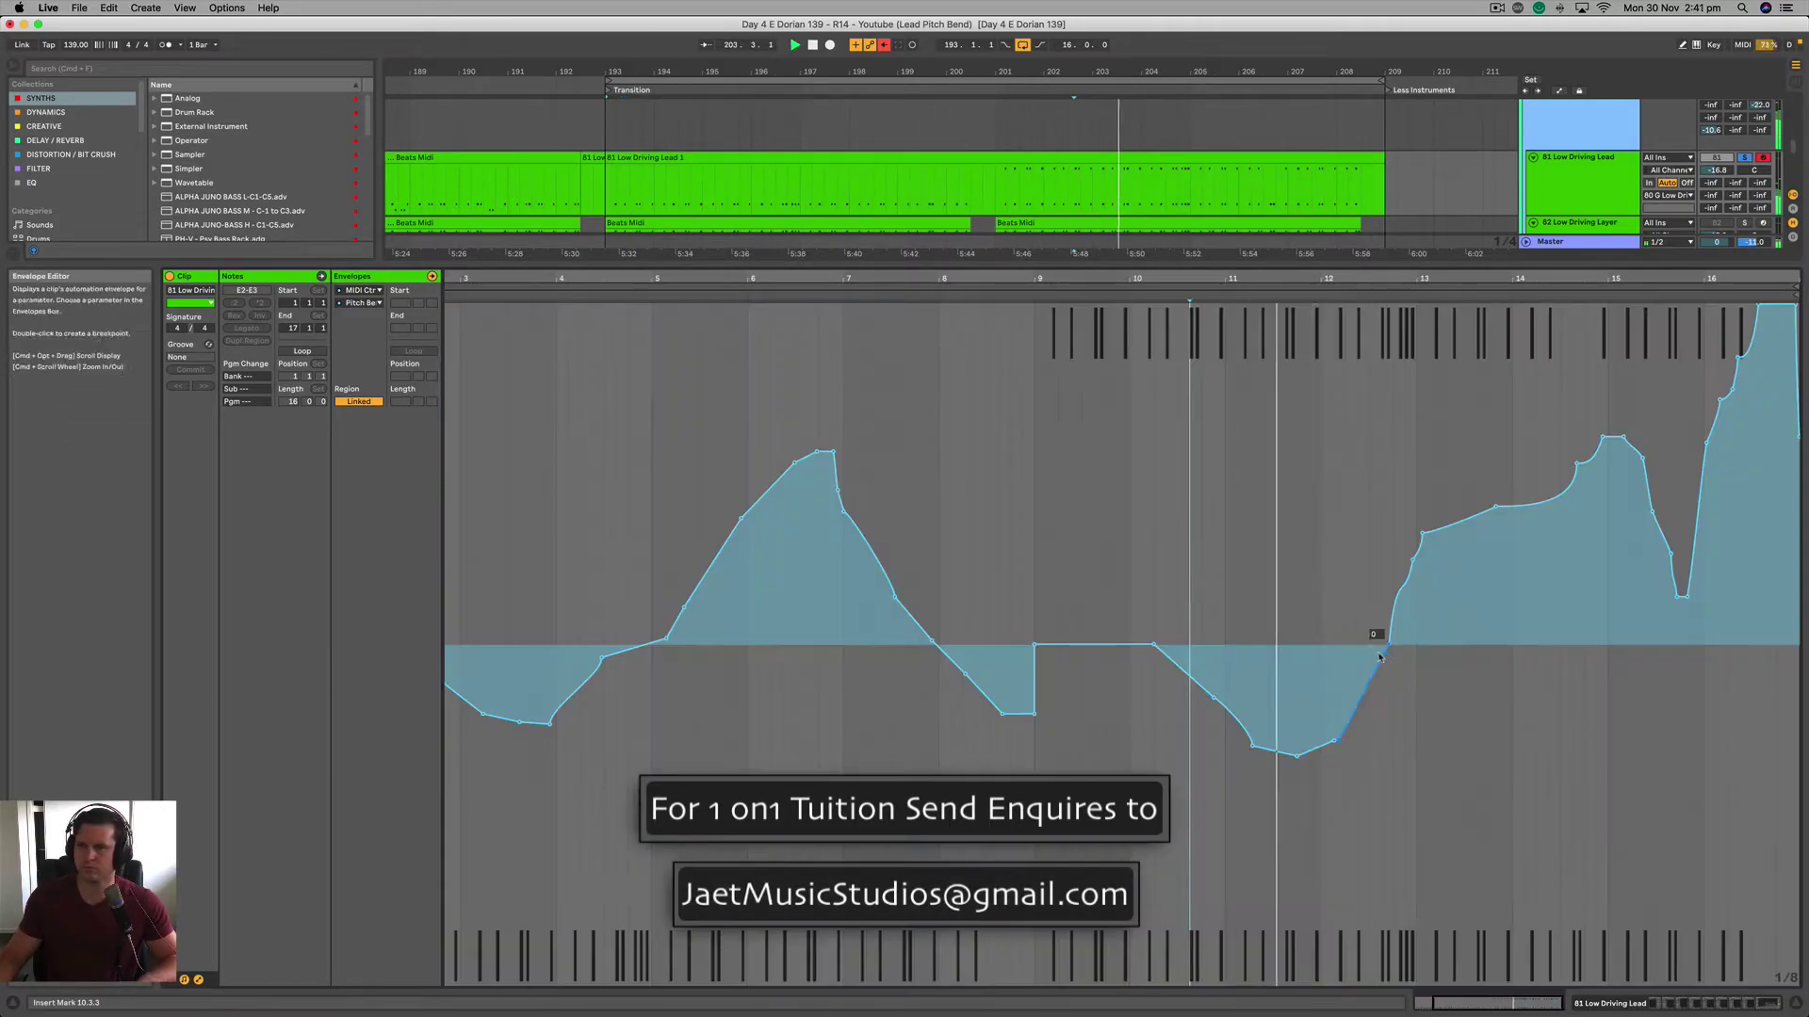
mouse_move(1385, 631)
left_mouse_down()
mouse_move(1579, 466)
mouse_move(1608, 617)
left_mouse_up()
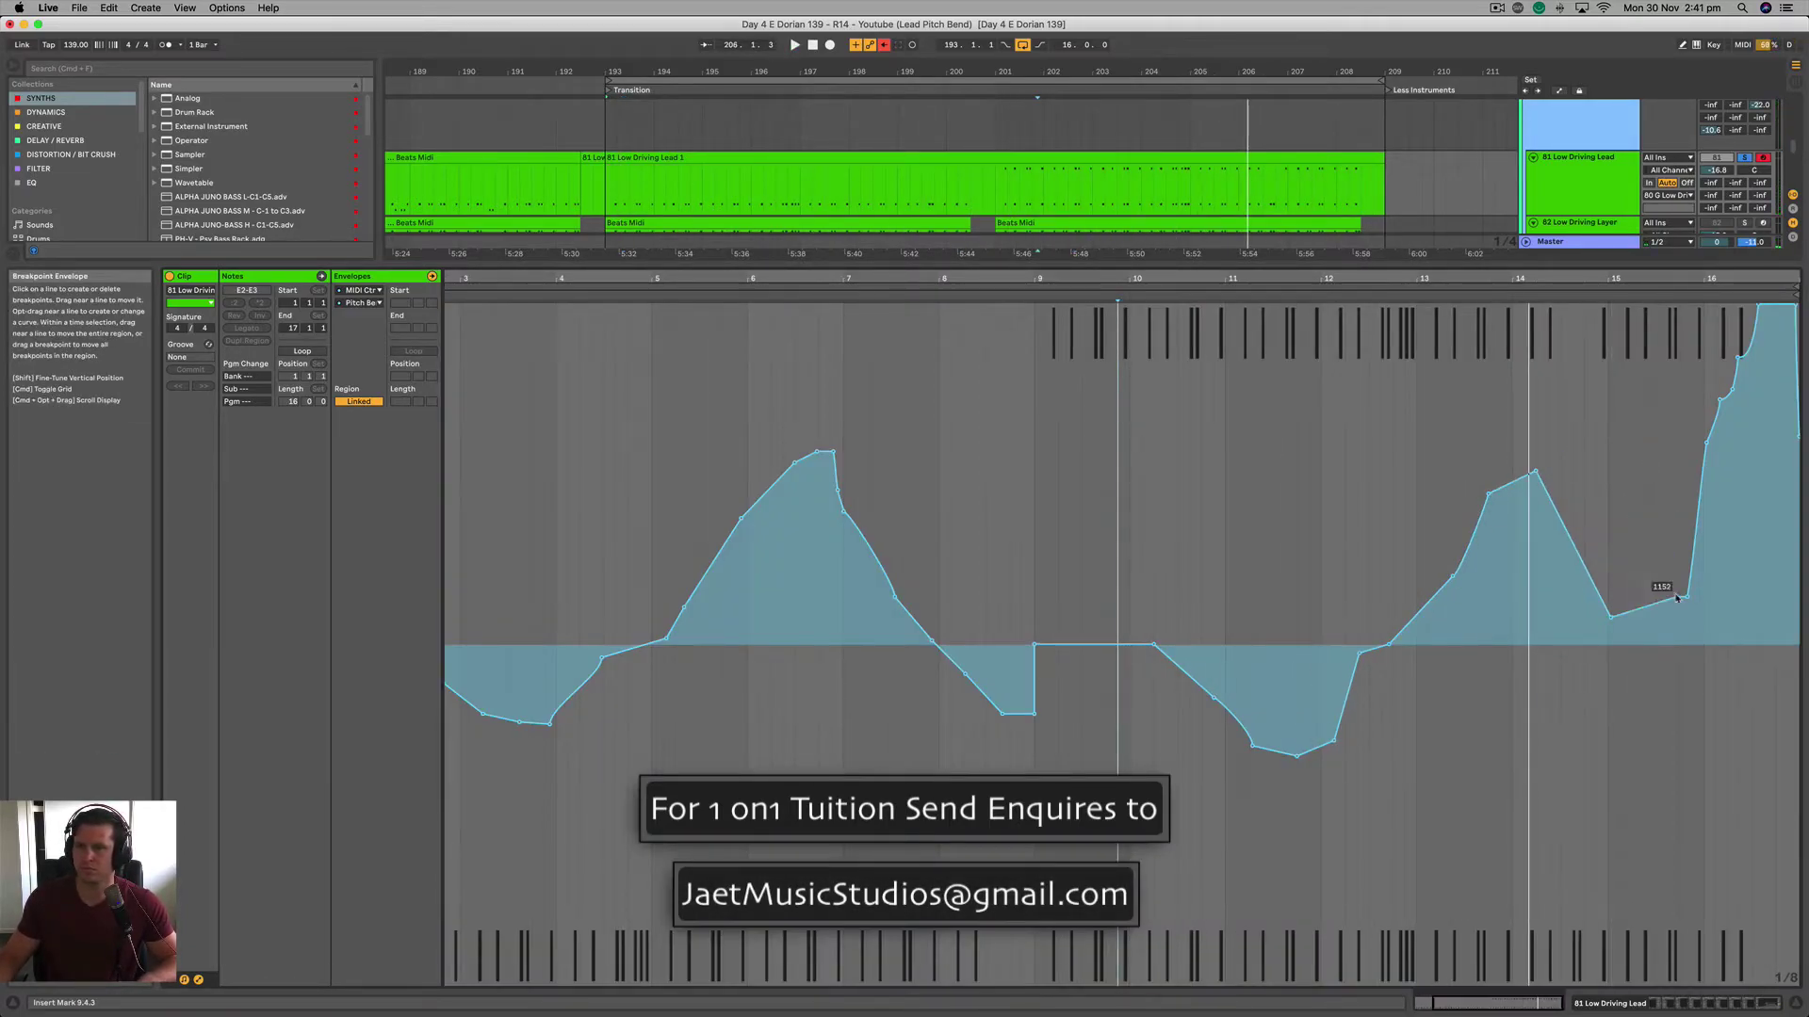
Extend the Low Driving Lead clip's end to 209.2.1 and smooth the final pitch bend rise, returning to 0 at its end
left_click_drag(1385, 183, 1397, 184)
left_click(1741, 523)
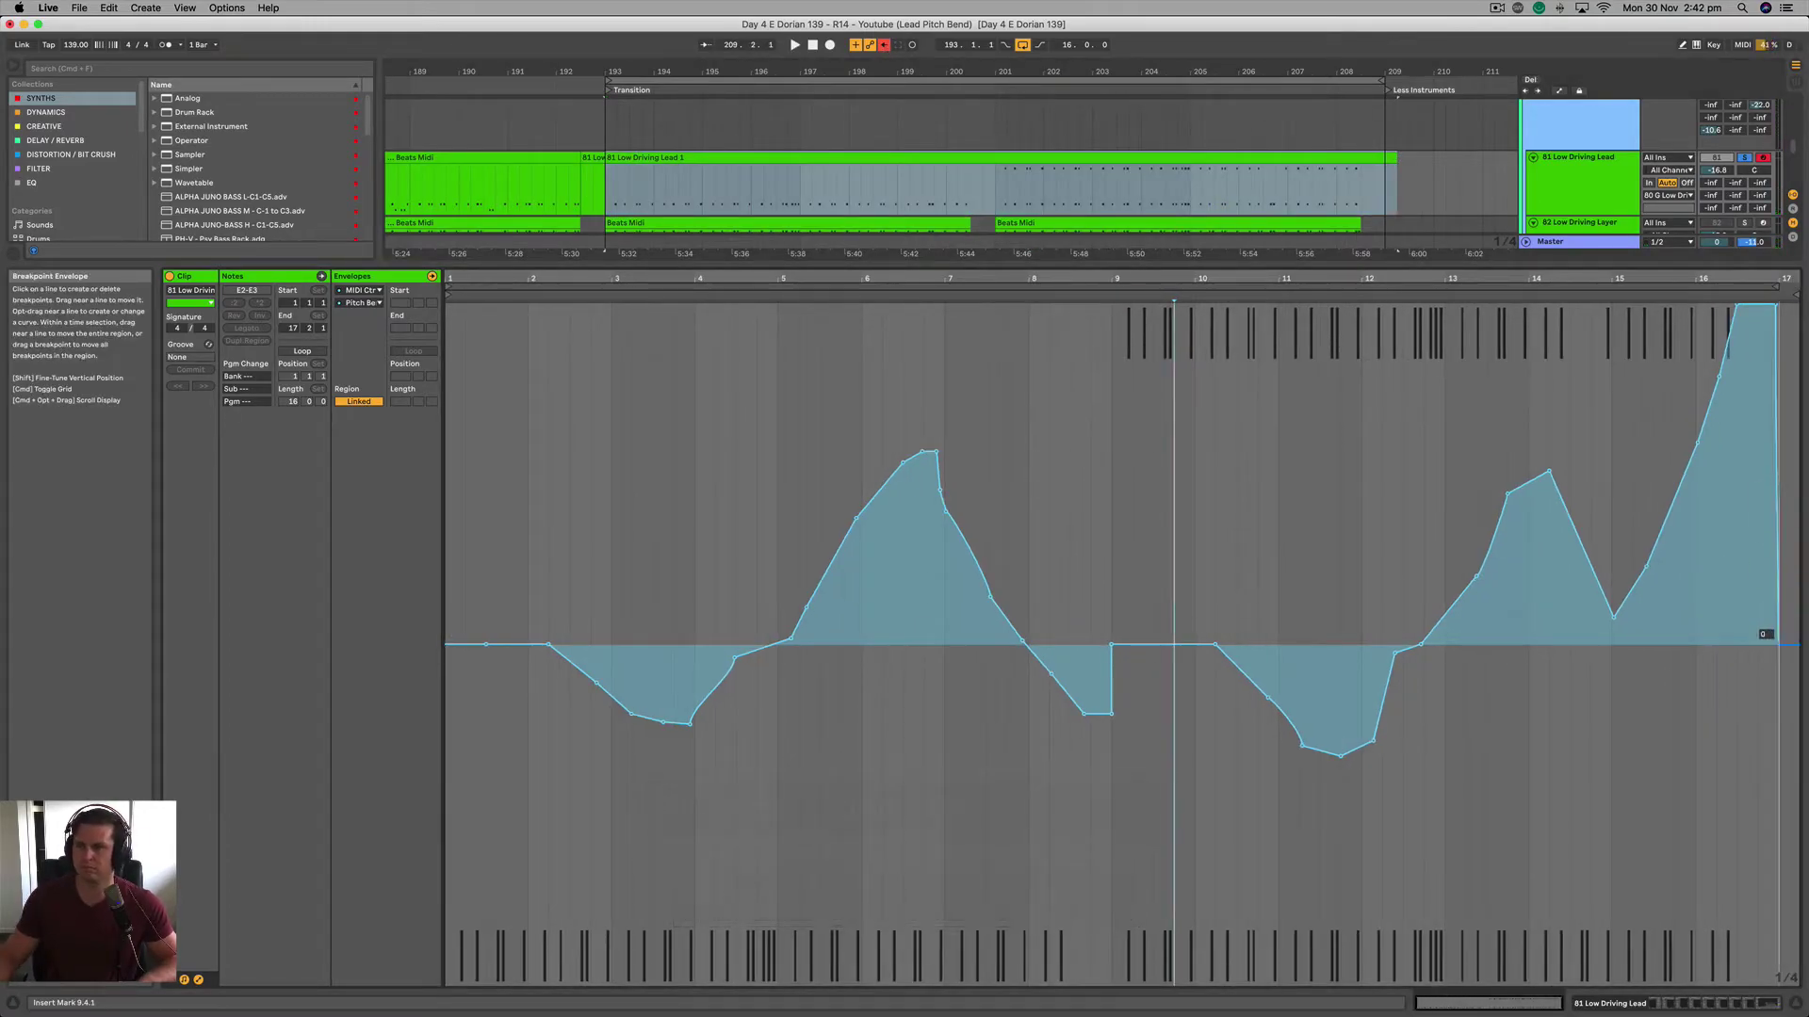
Copy the pitch-bent Low Driving Lead clip to the Low Driving Layer track at bar 193, replacing its existing clips there
scroll(1136, 116, "down", 2)
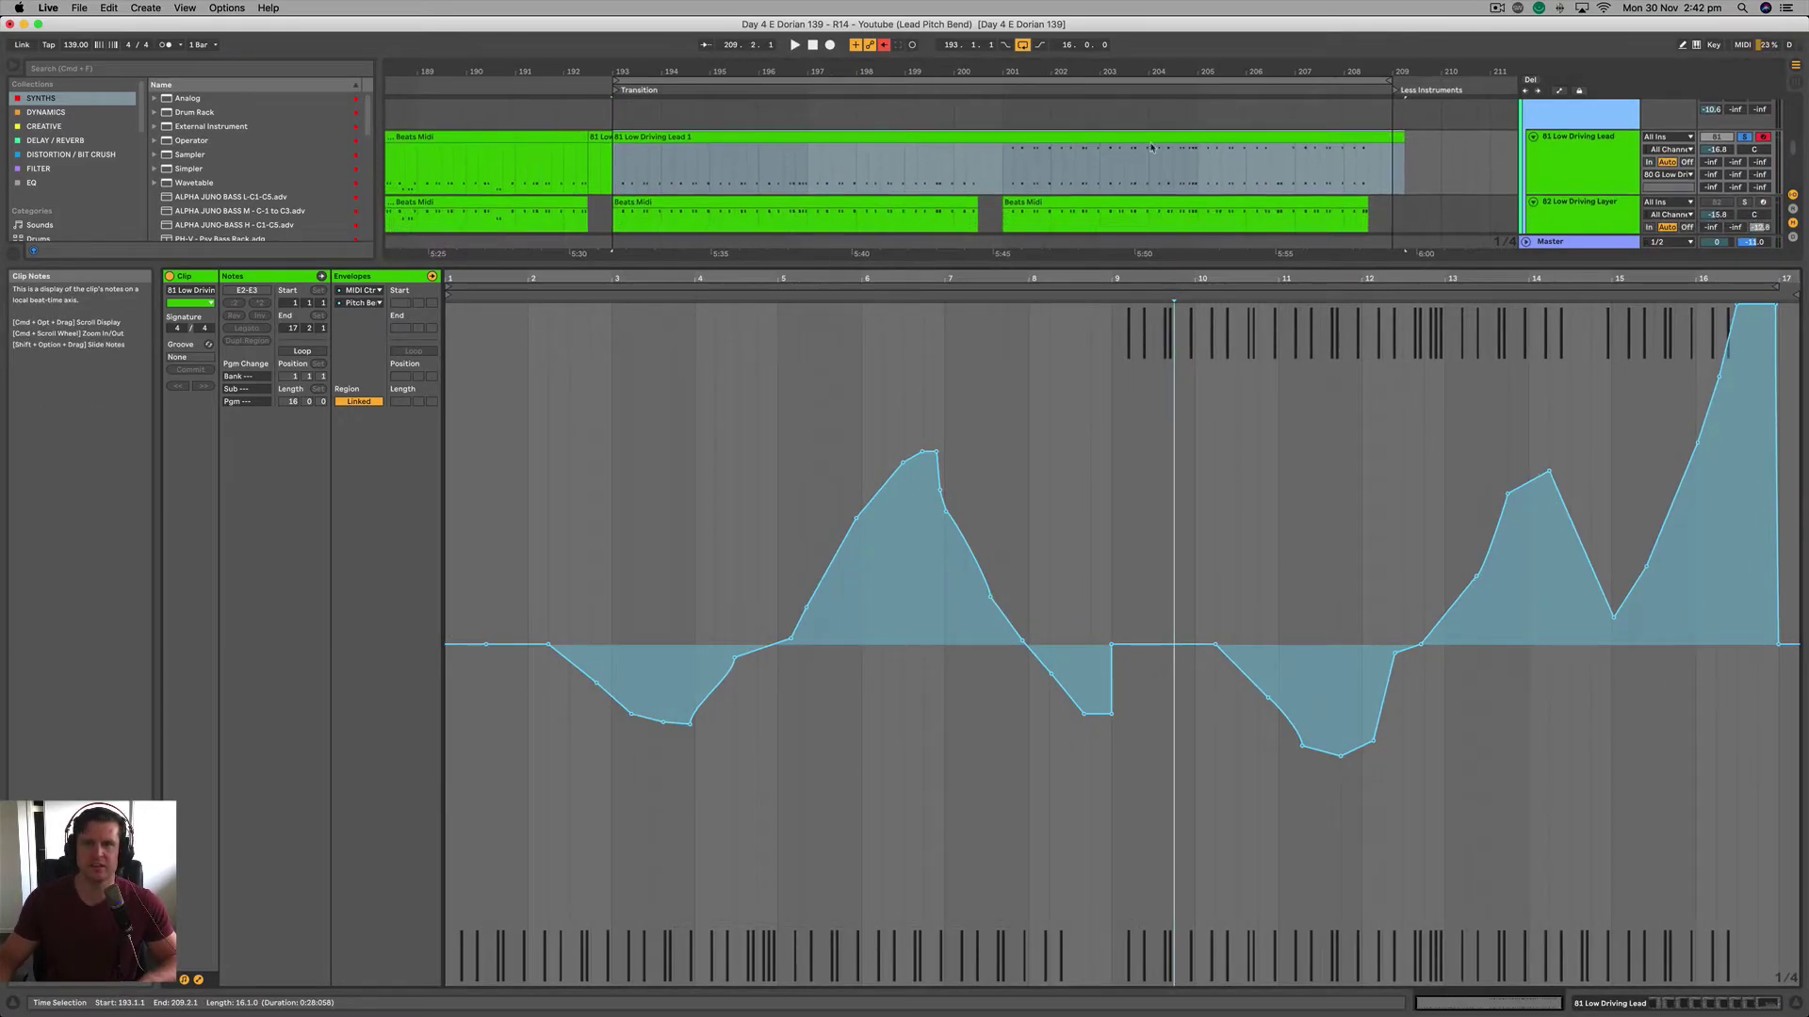
left_click(1136, 116)
left_click_drag(1136, 117, 1136, 184)
left_click(1712, 1005)
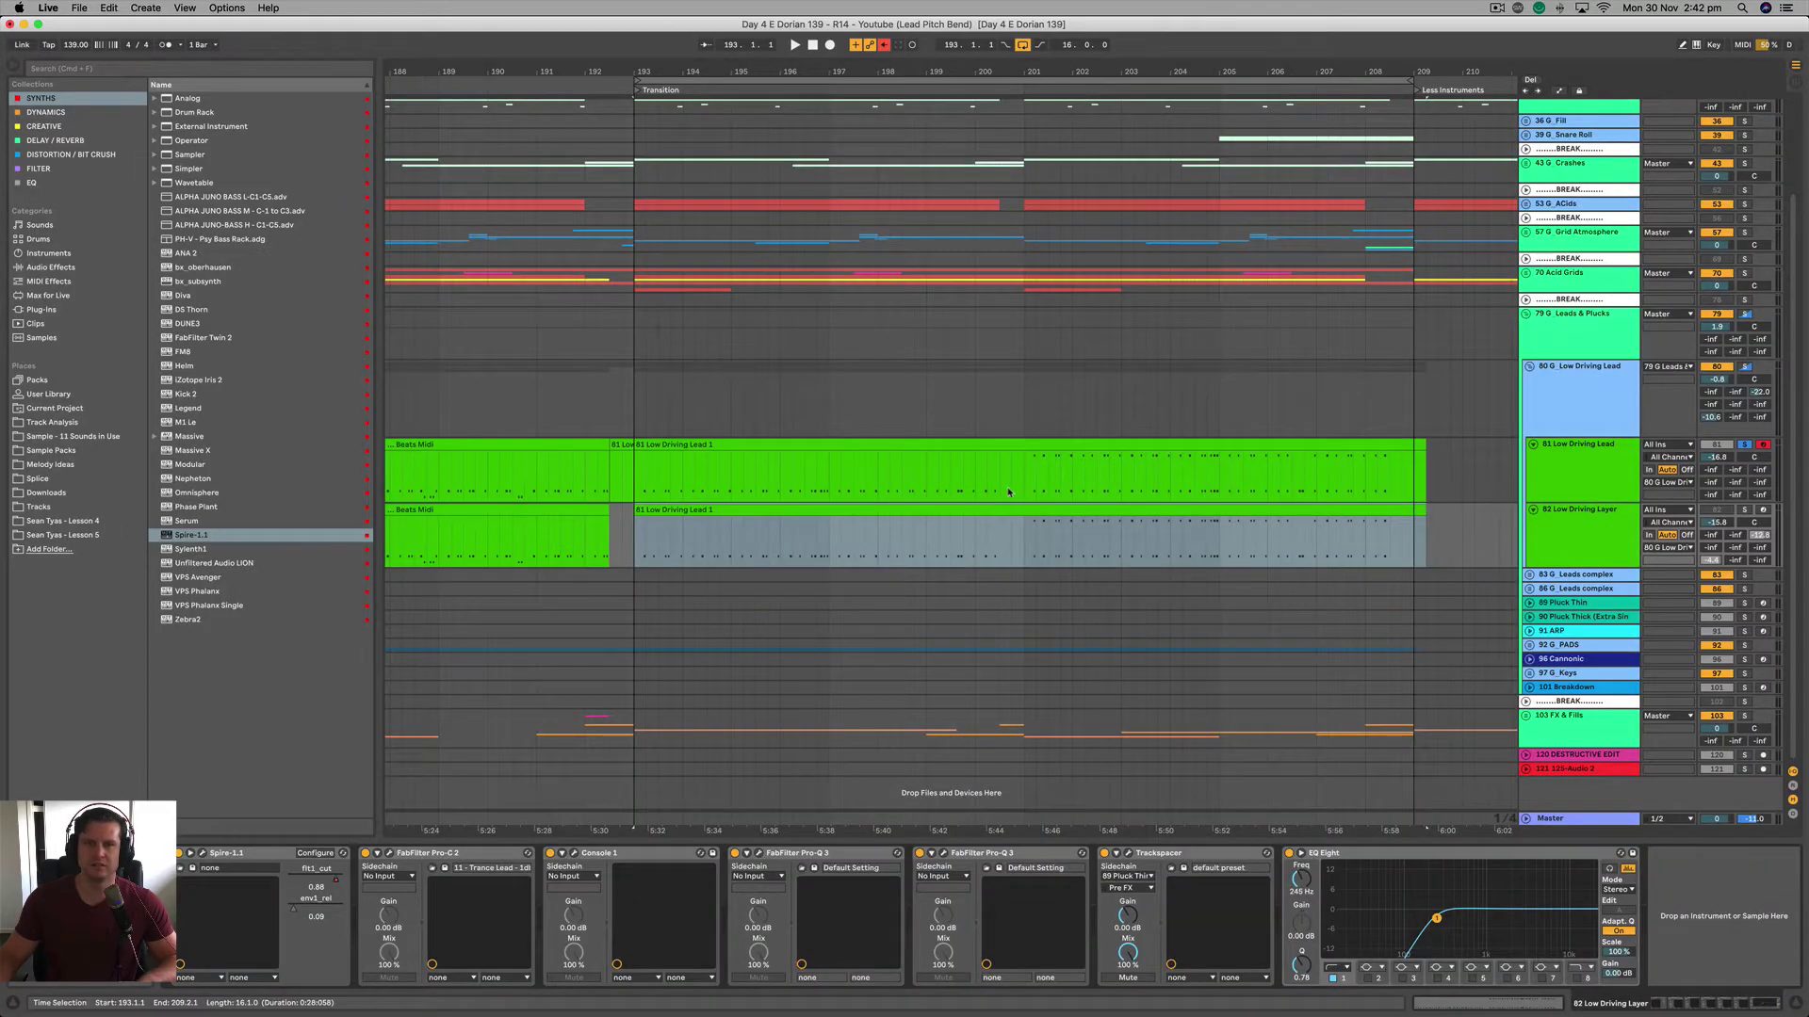
Open the copied Low Driving Layer clip and remove the upper row of notes from bar 9 to its end
double_click(1063, 513)
left_click_drag(1069, 436, 1797, 564)
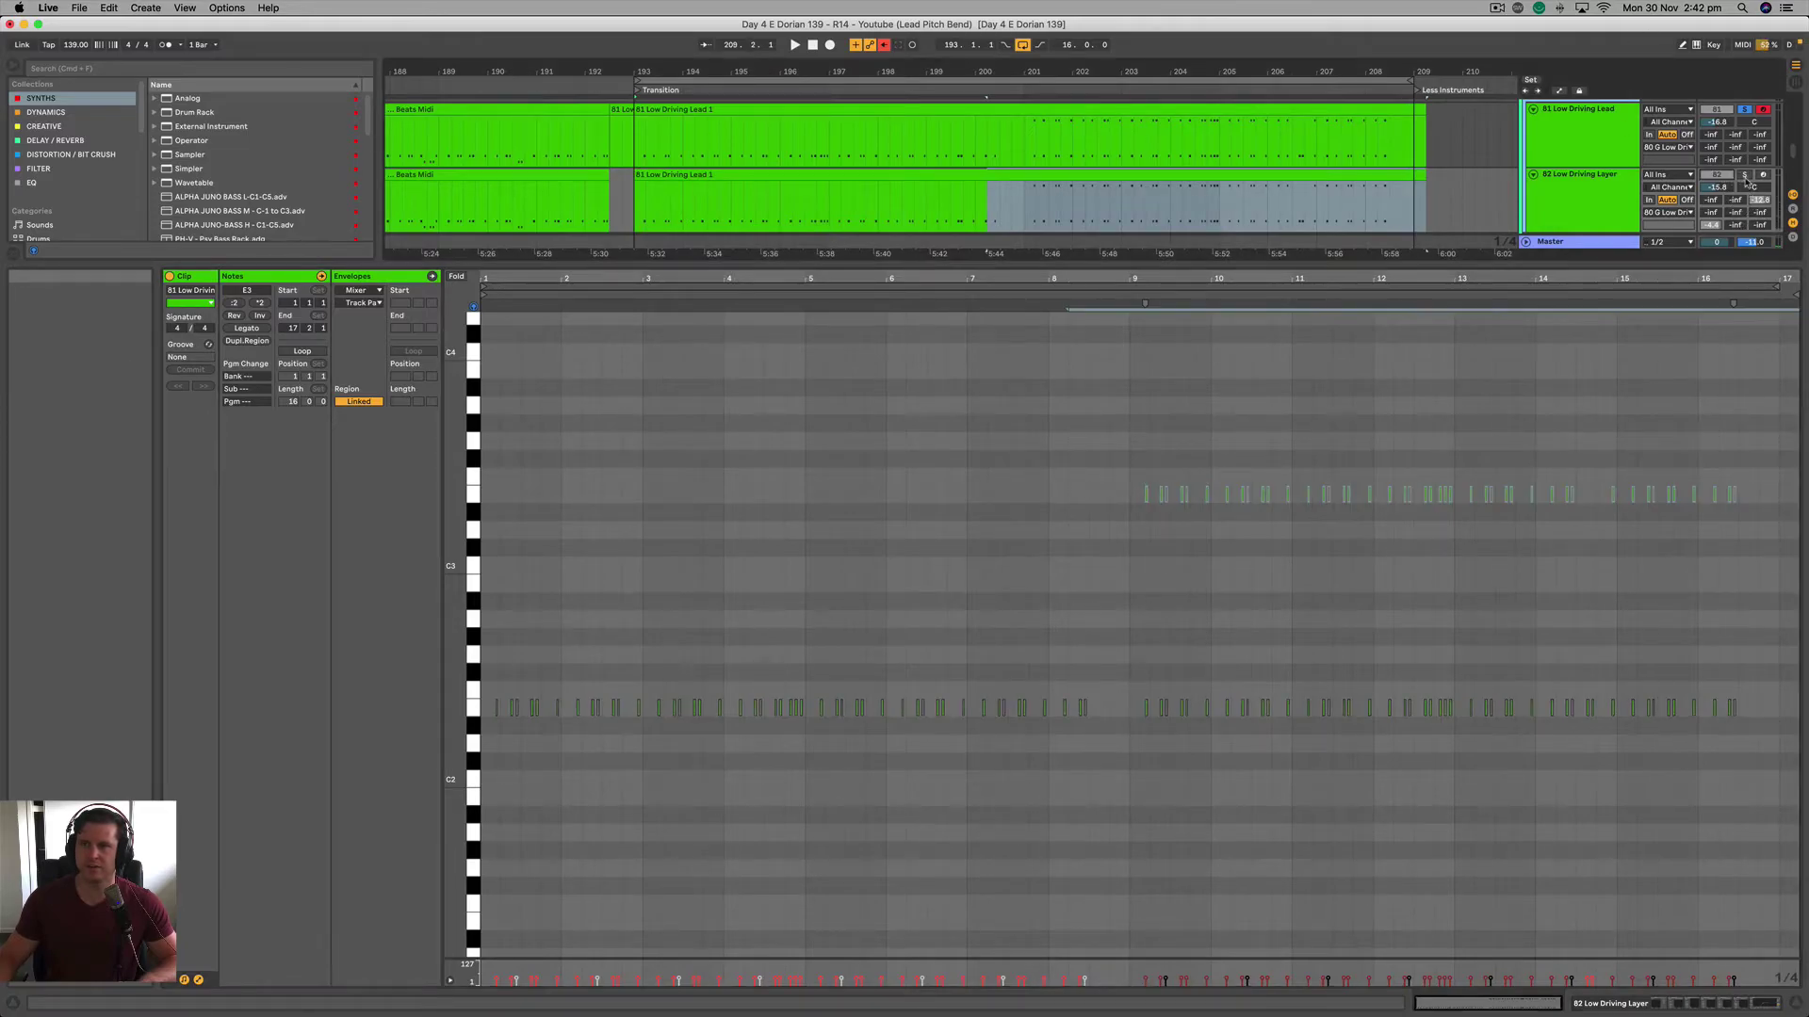
left_click_drag(1016, 439, 1799, 581)
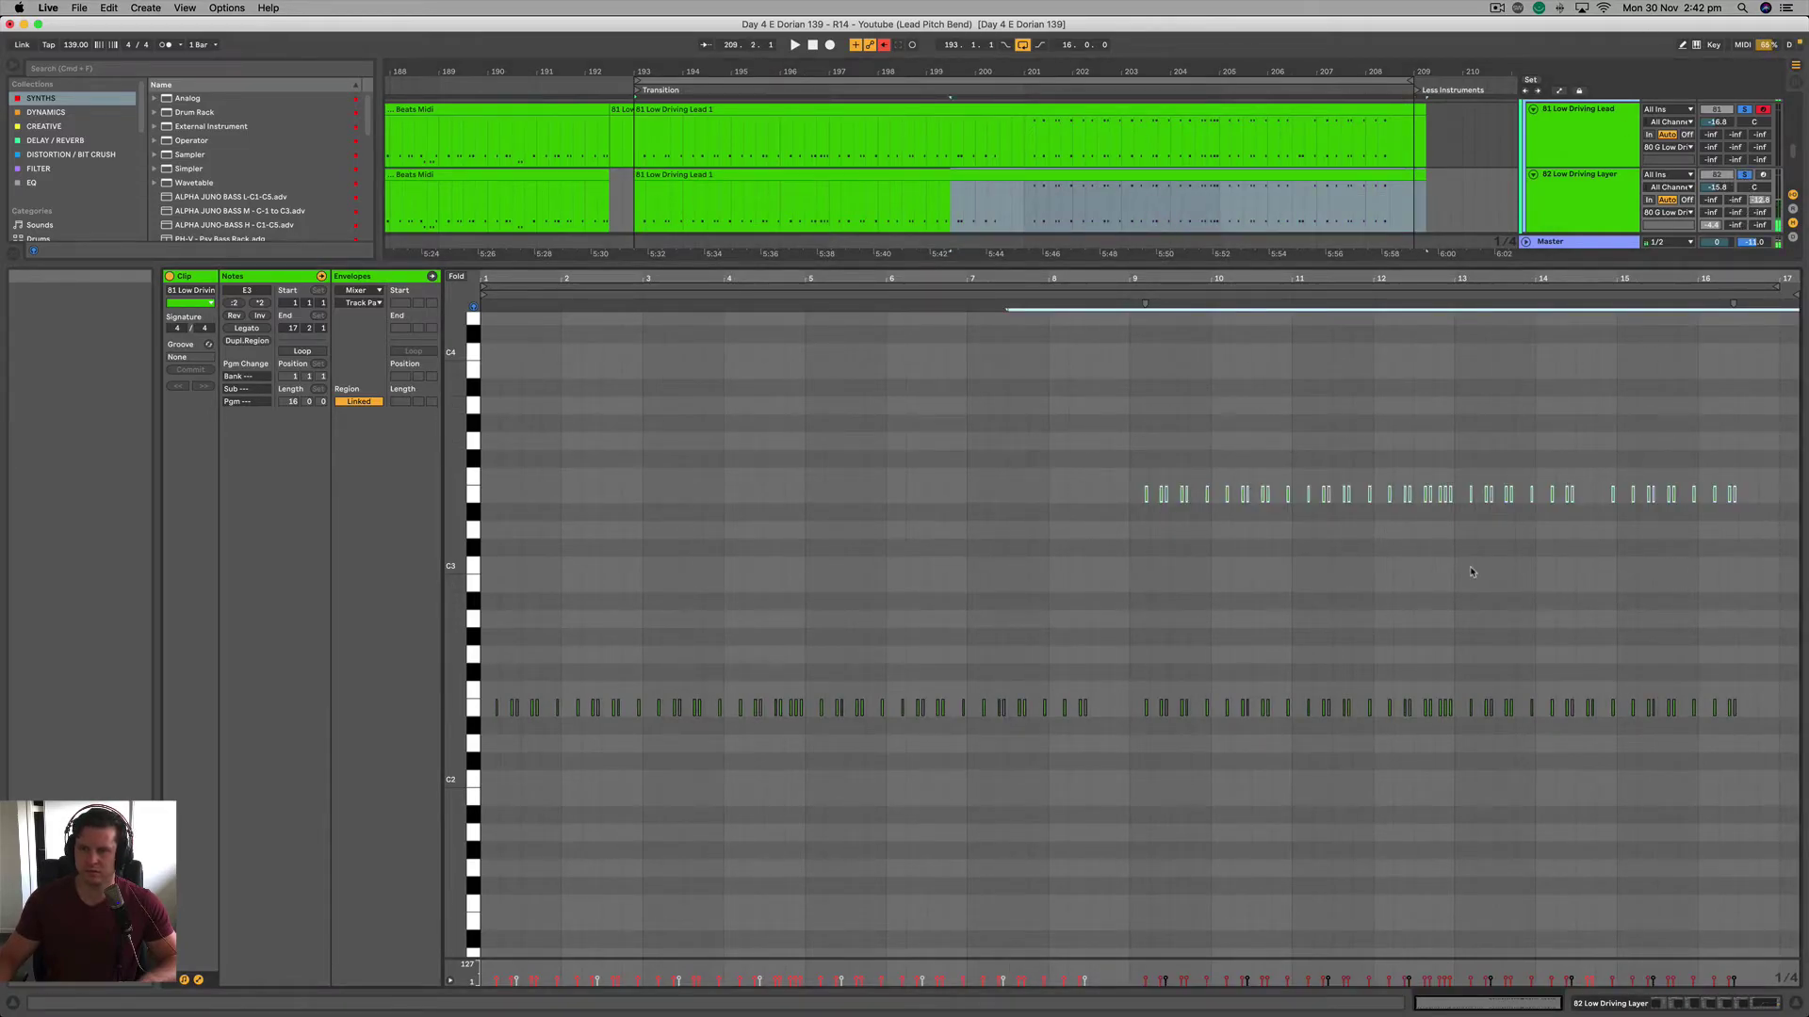
Show the layer clip's MIDI Ctrl Pitch Bend envelope and play it soloed together with the Low Driving Lead from bar 193
left_click(352, 276)
left_click(377, 302)
key("space")
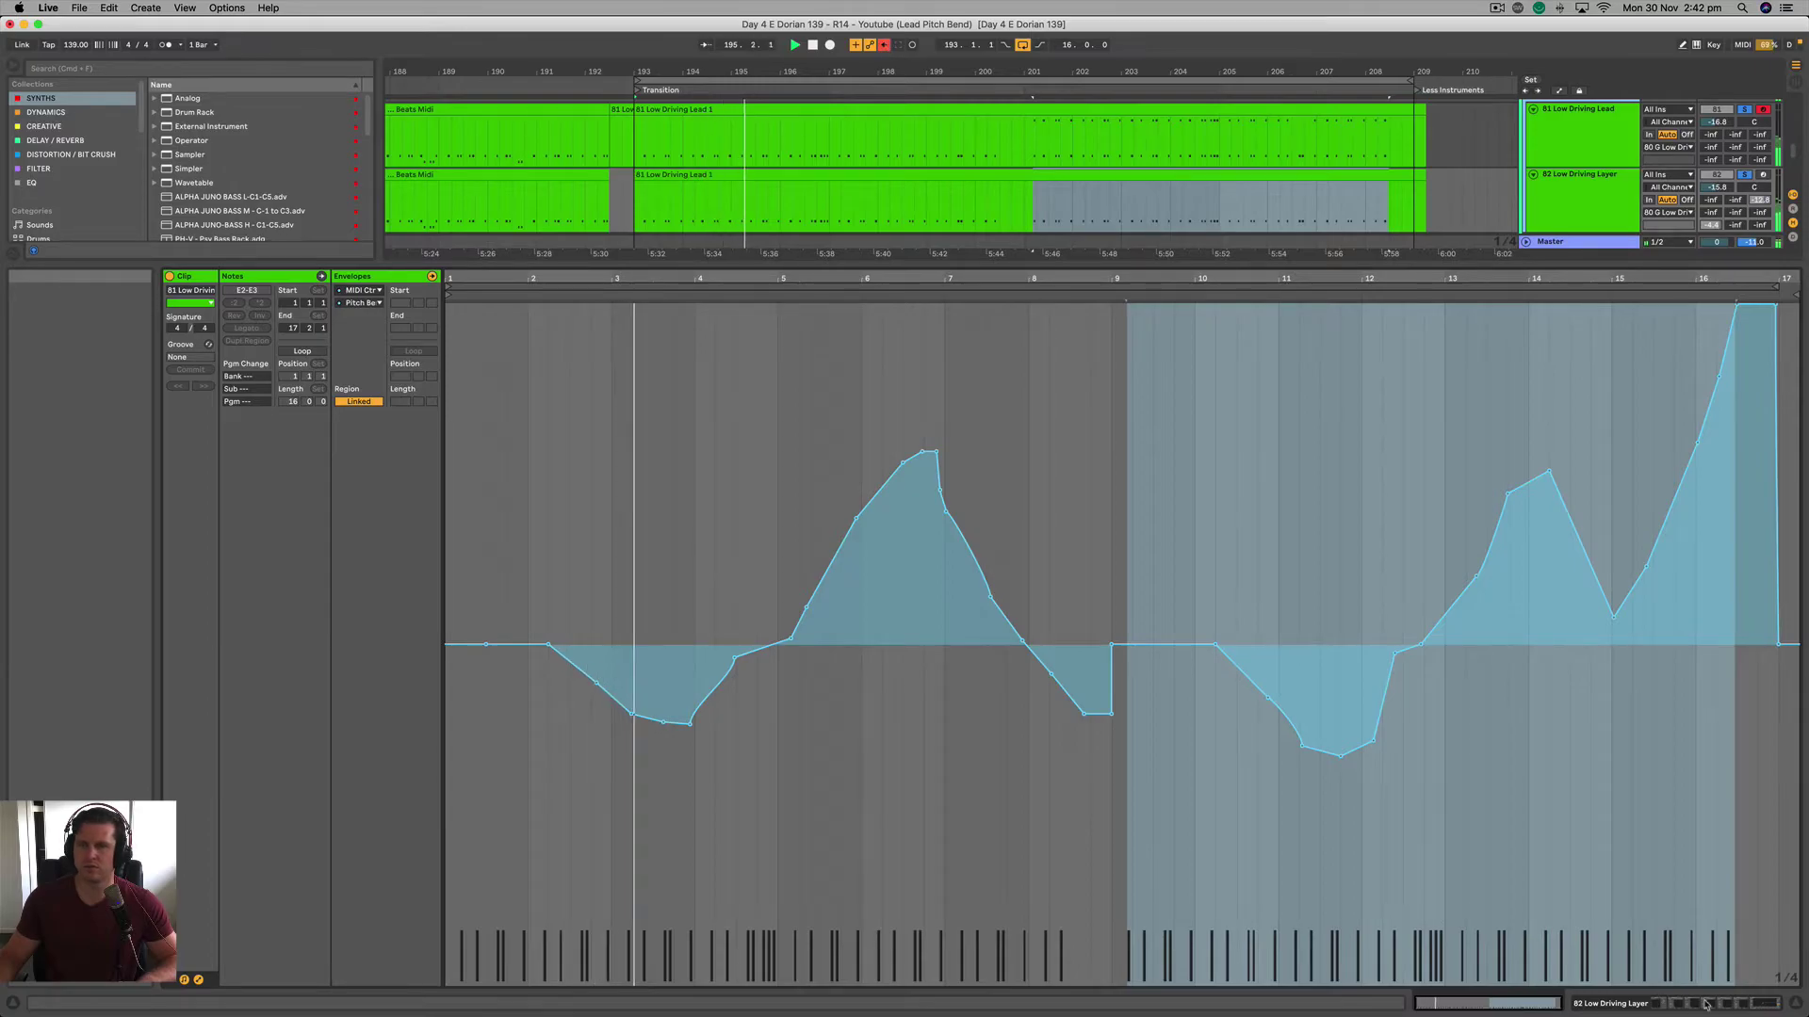
left_click(1658, 1003)
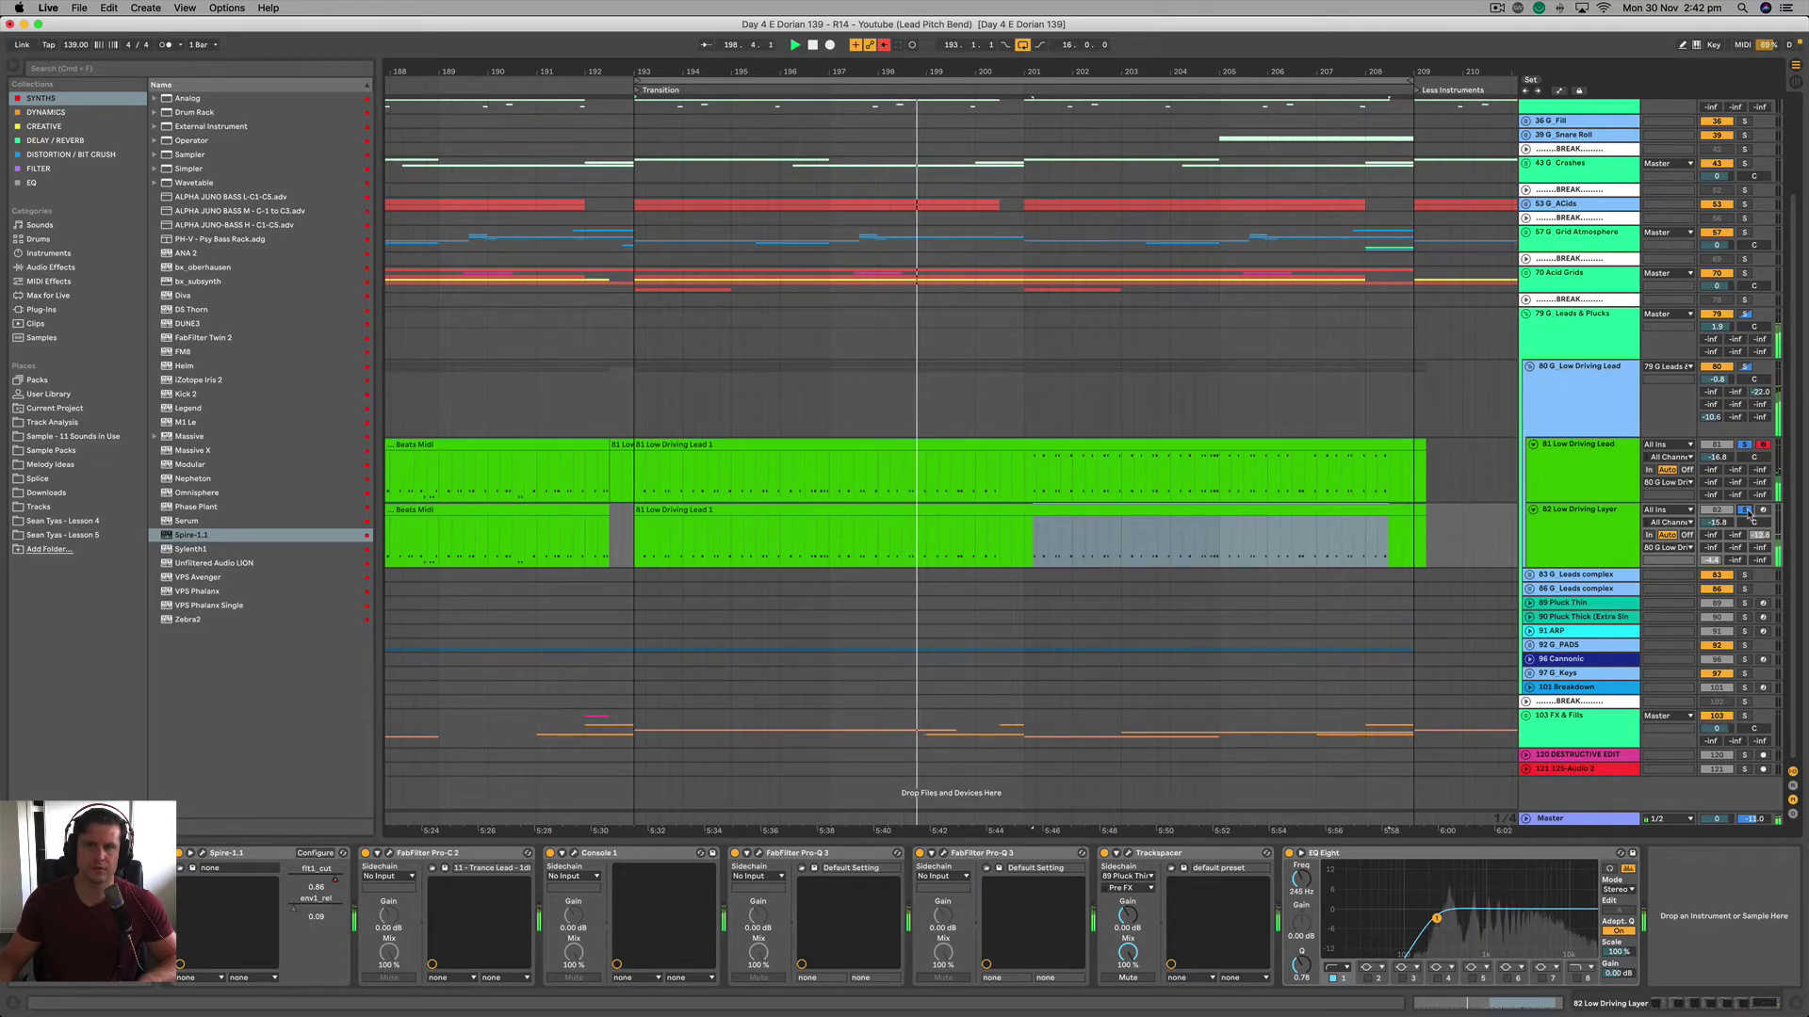
left_click(1502, 530)
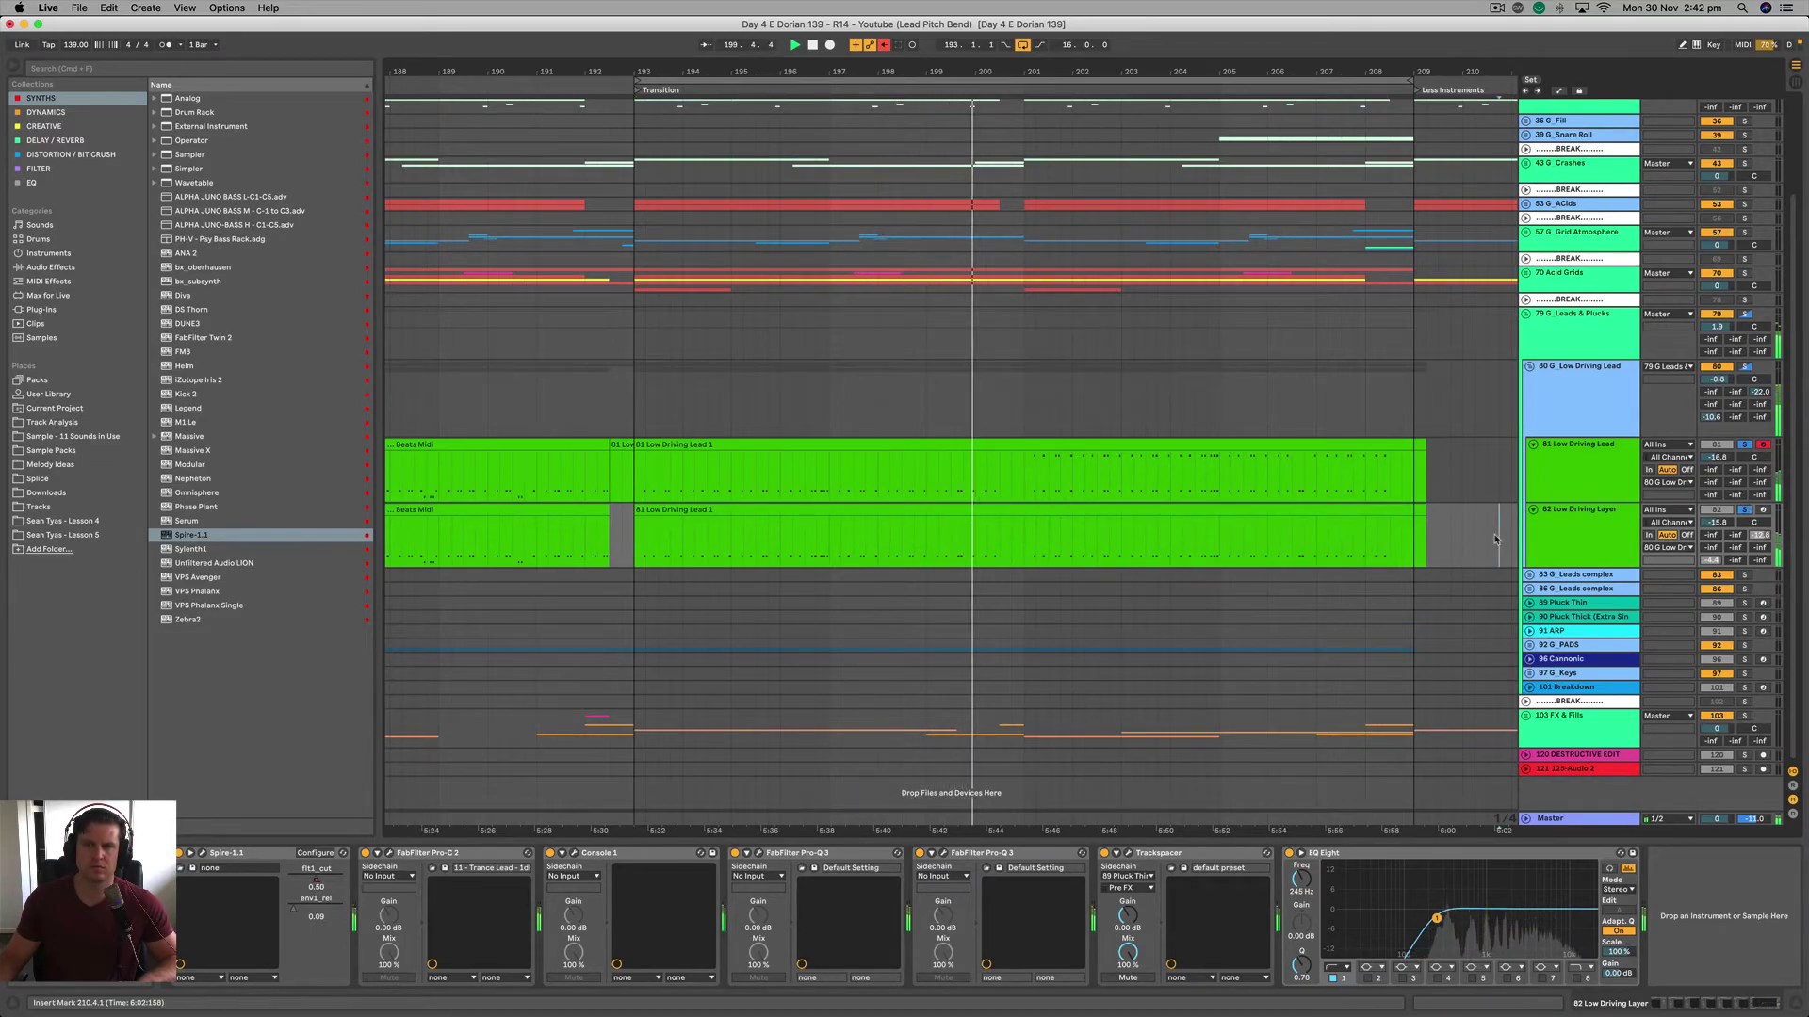
Play both driving lead tracks in the full mix from 192.3.1 and switch off arrangement looping to continue past the Transition
key("minus")
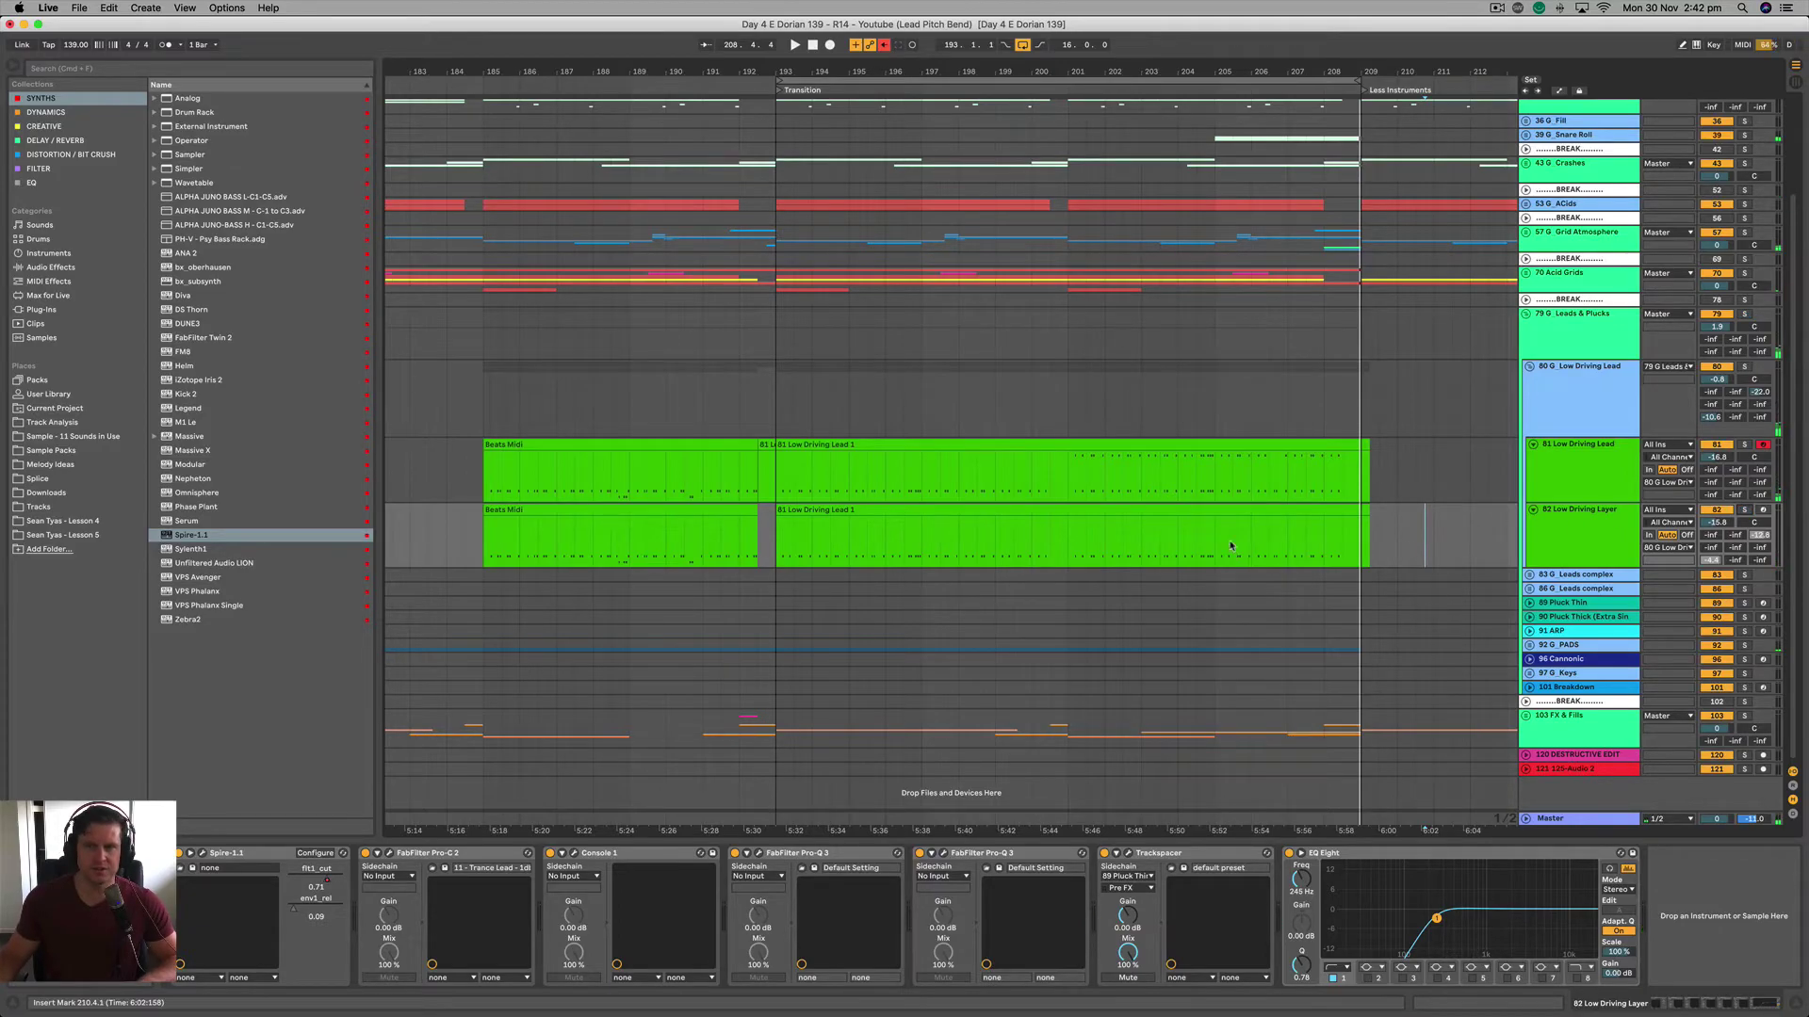
key("minus")
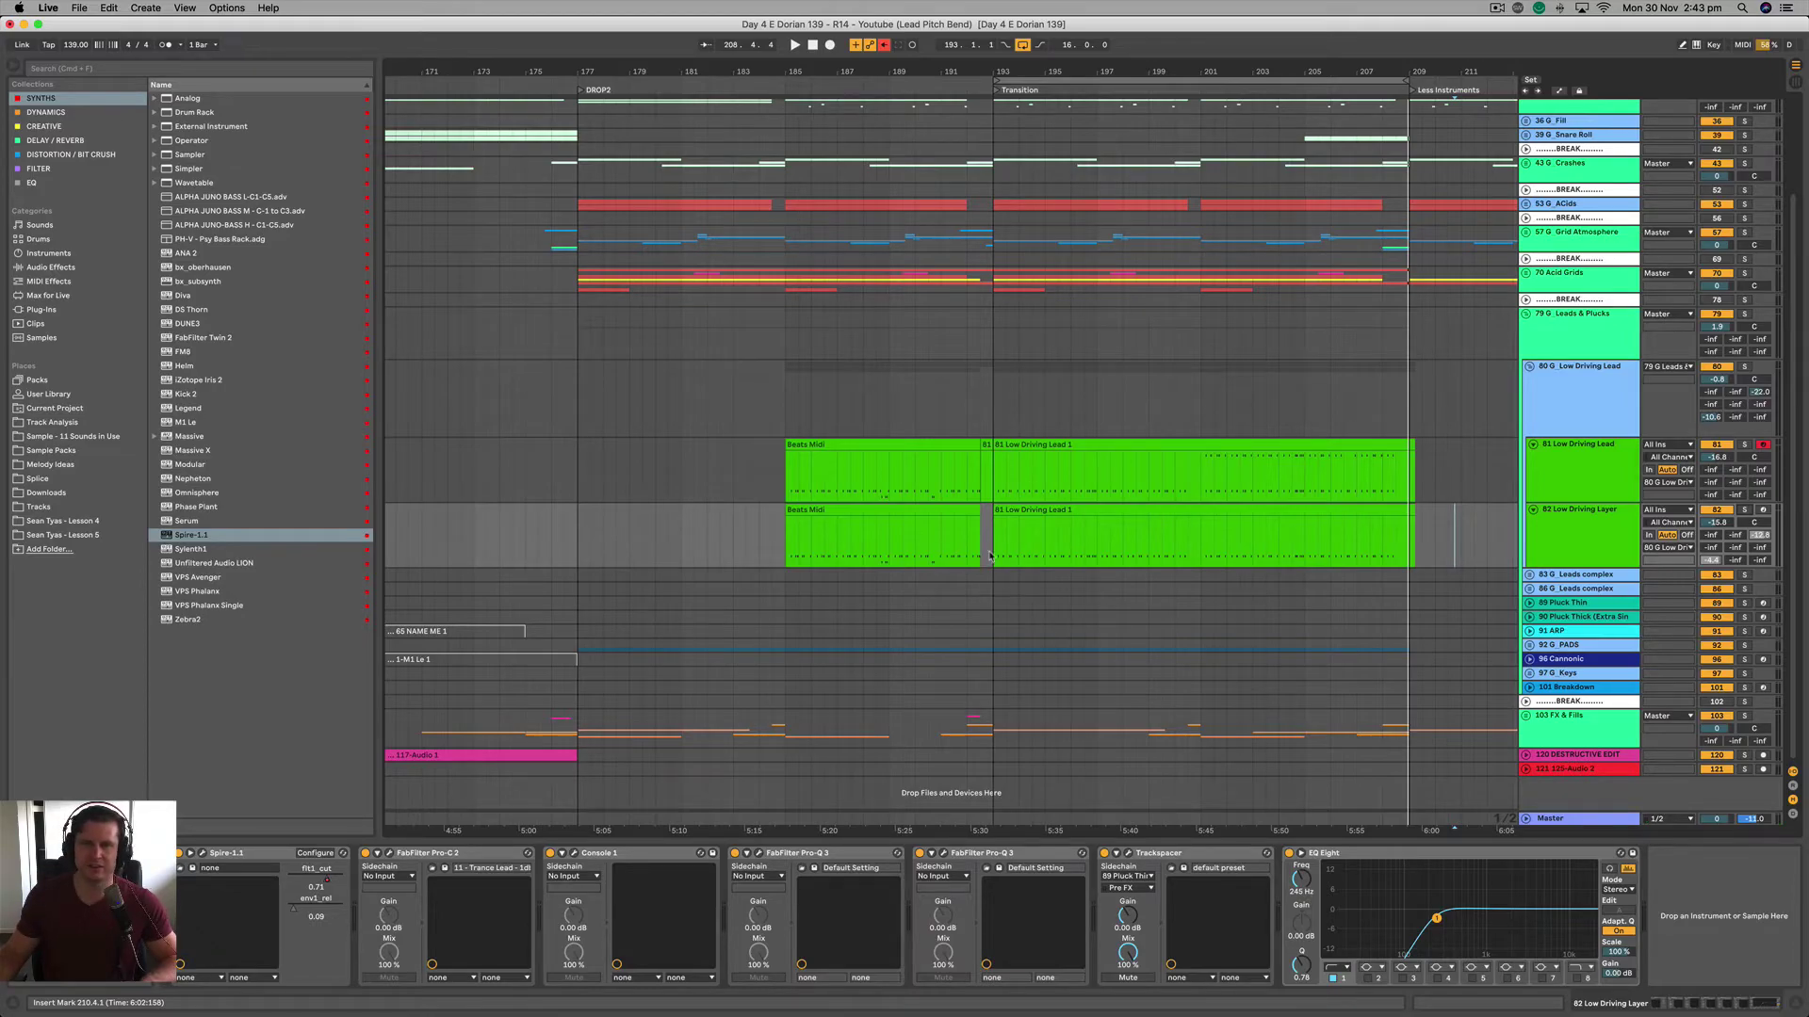
key("space")
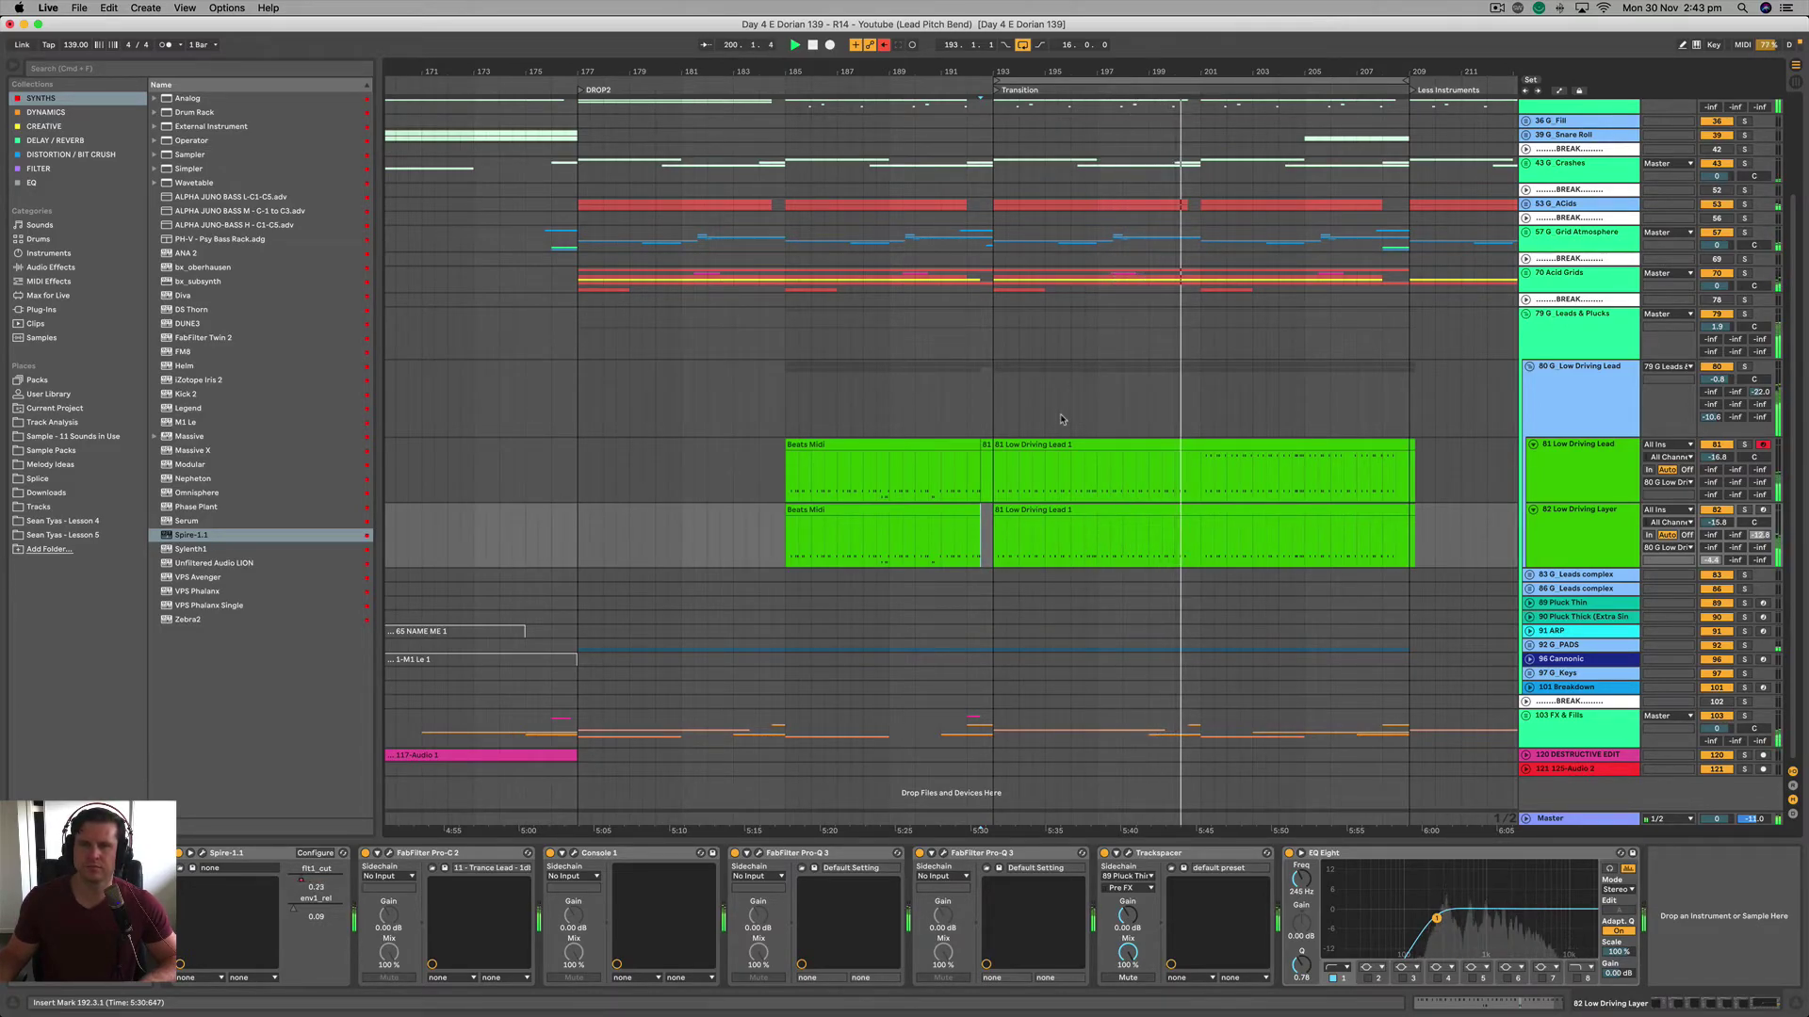
left_click(1022, 45)
scroll(1263, 342, "right", 5)
scroll(1151, 392, "down", 2)
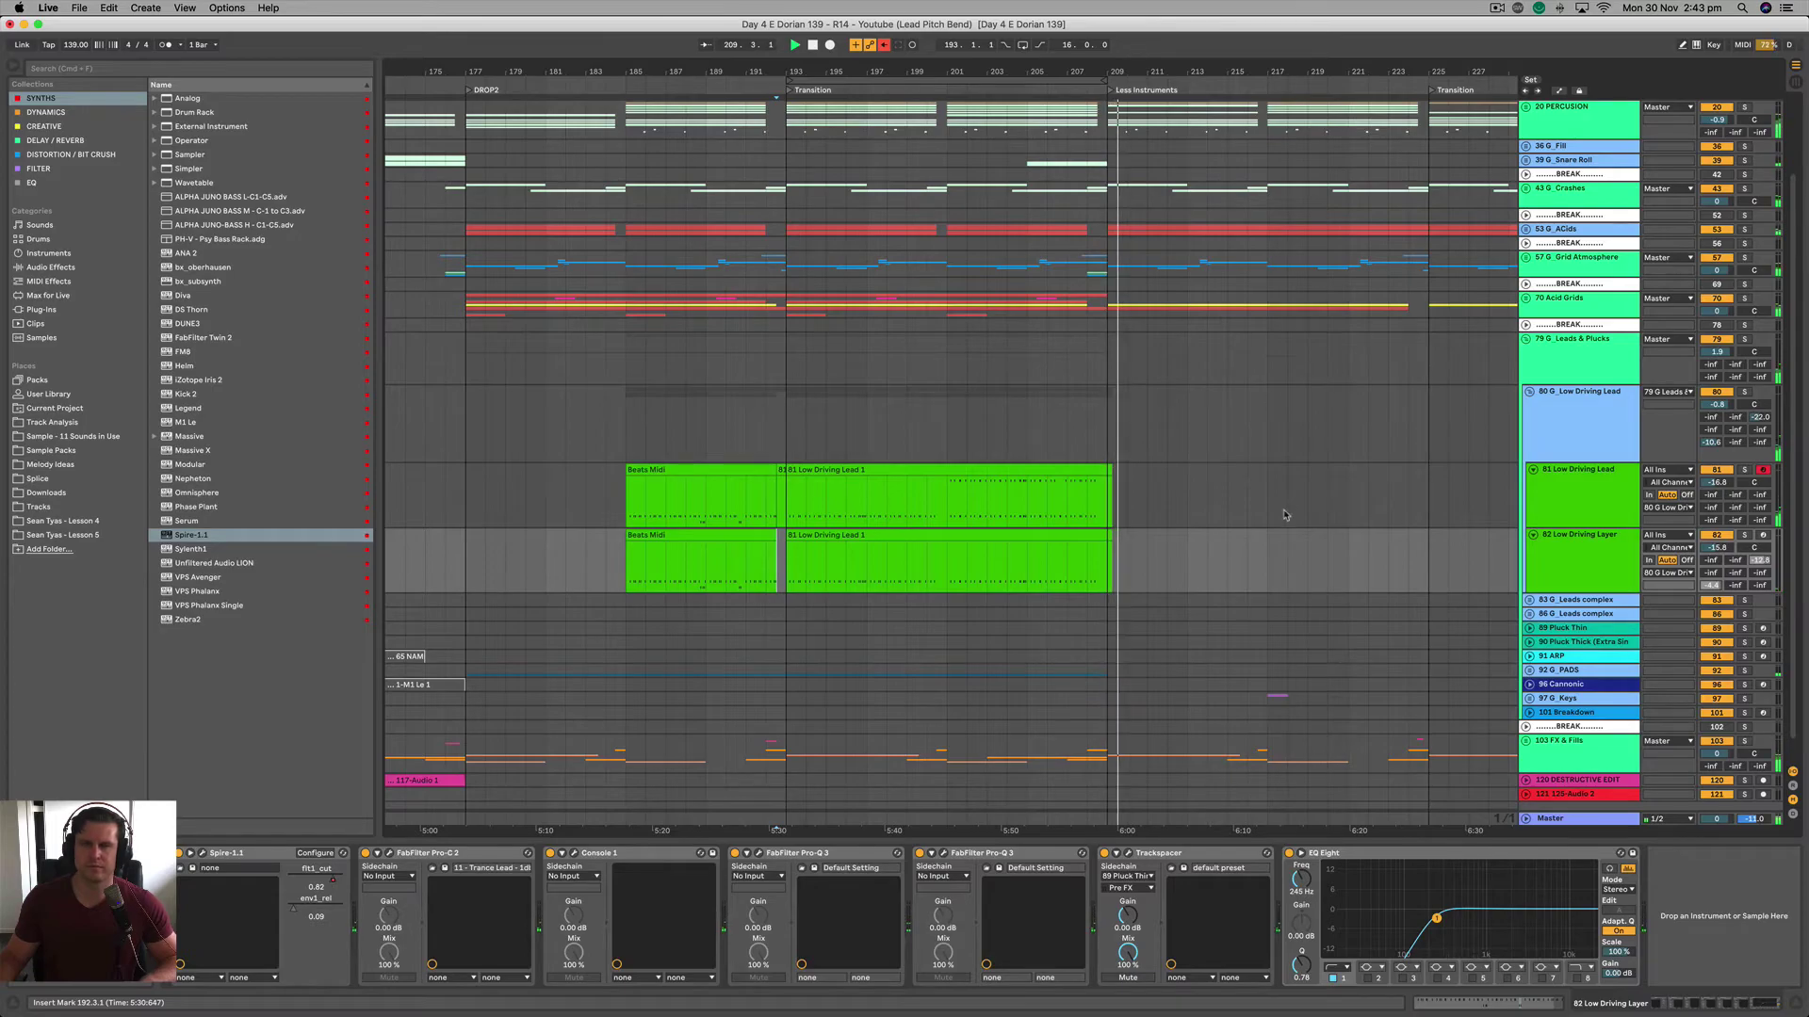
scroll(1251, 563, "up", 1)
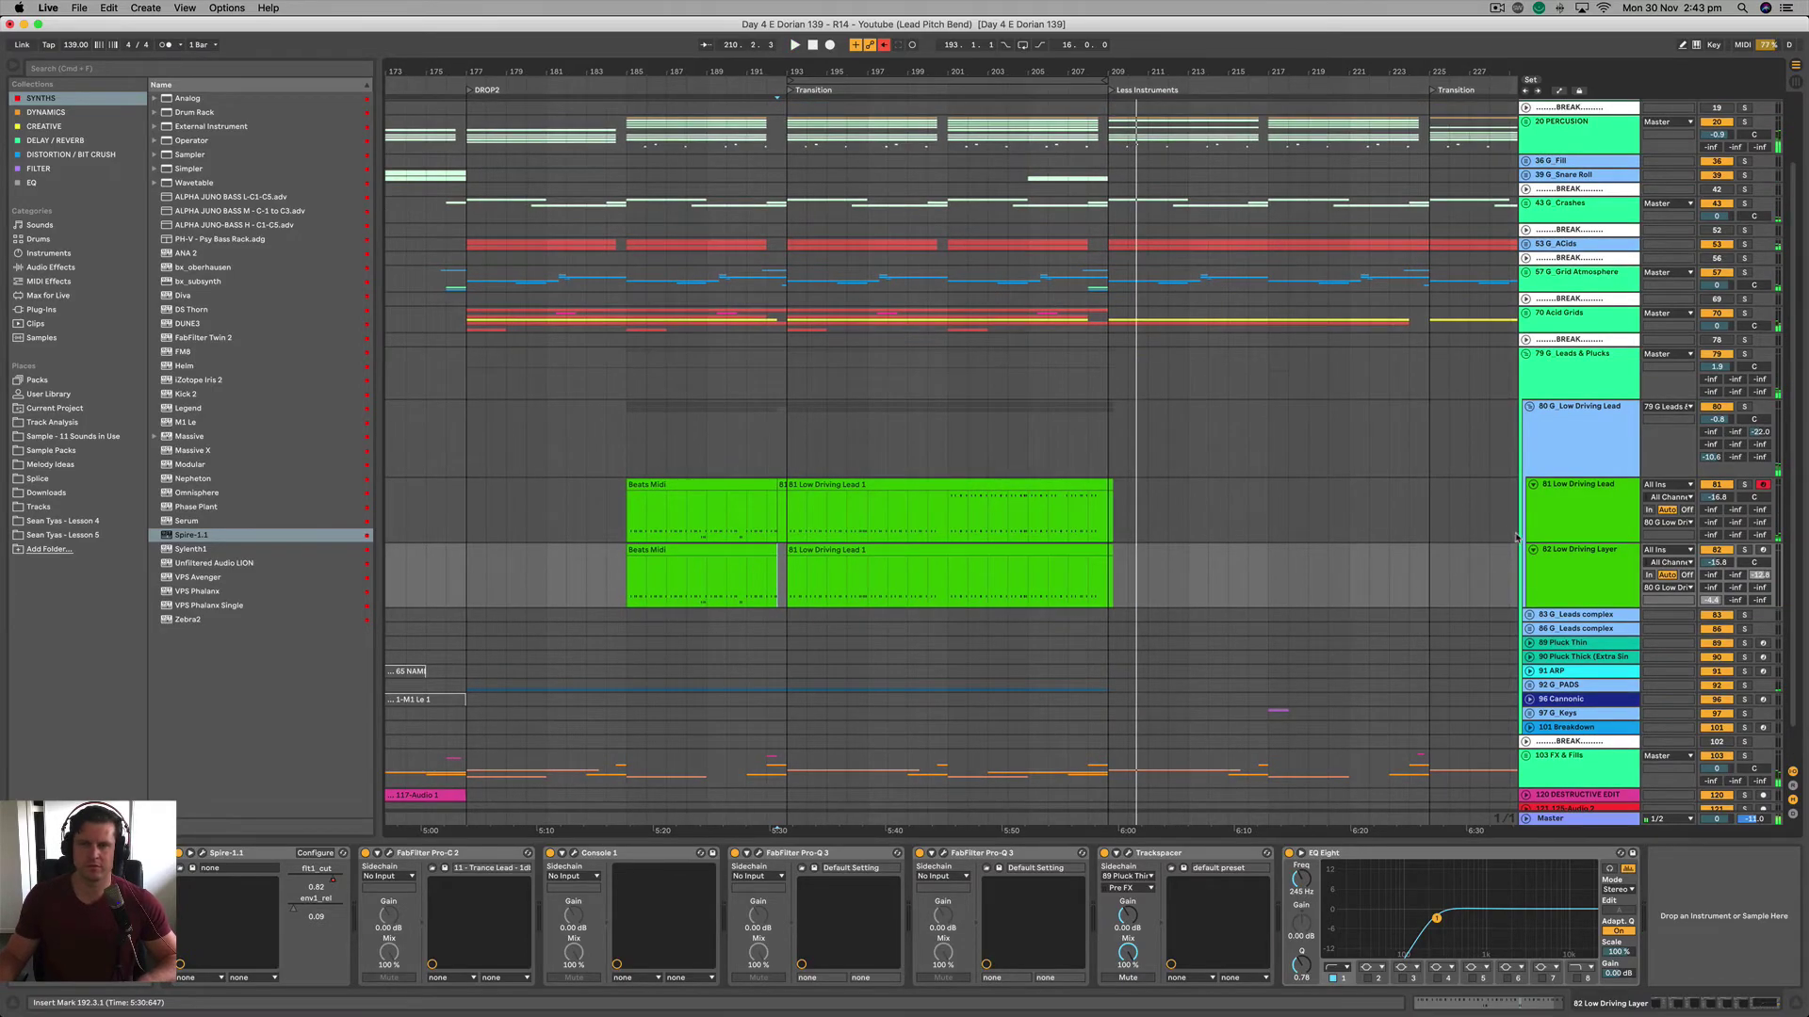
Collapse the Low Driving Lead and Low Driving Layer tracks in the arrangement
left_click(1533, 487)
left_click(1533, 487, "alt")
scroll(1119, 466, "left", 3)
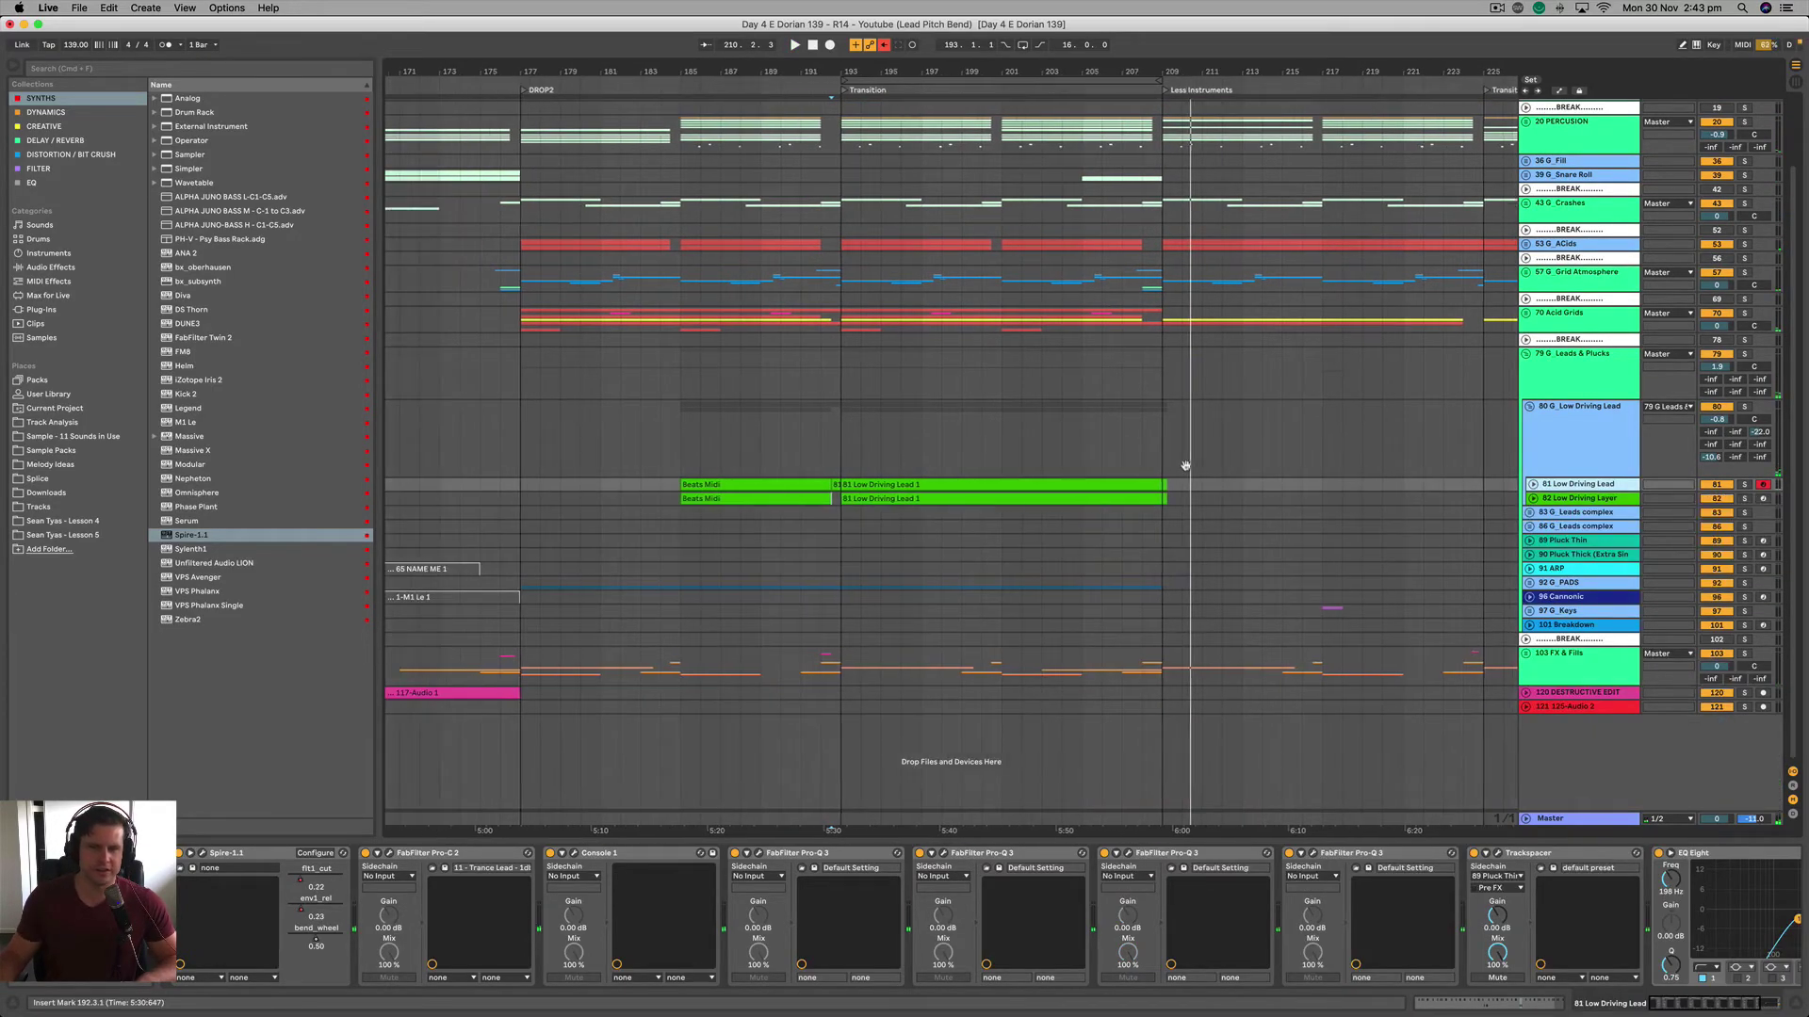
Expand the Low Driving Lead track and select its pitch-bent clip starting at bar 193
scroll(1186, 468, "down", 2)
double_click(1104, 487)
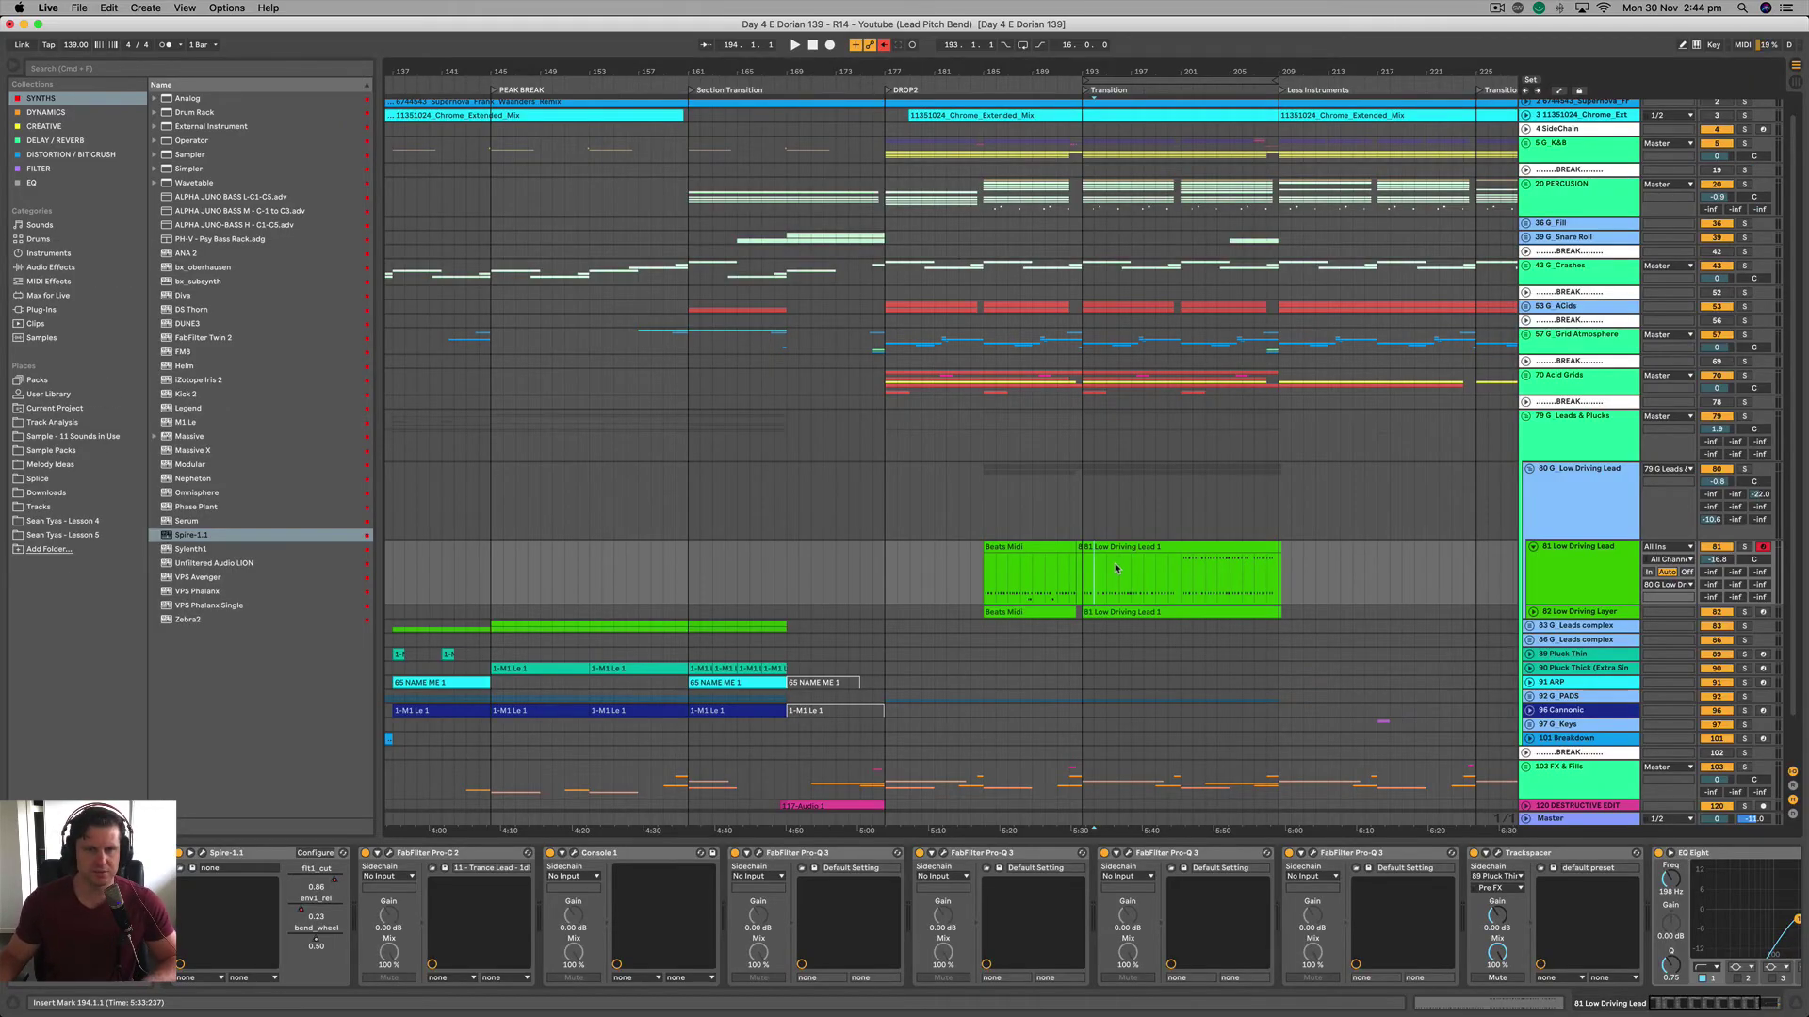
left_click(1543, 550)
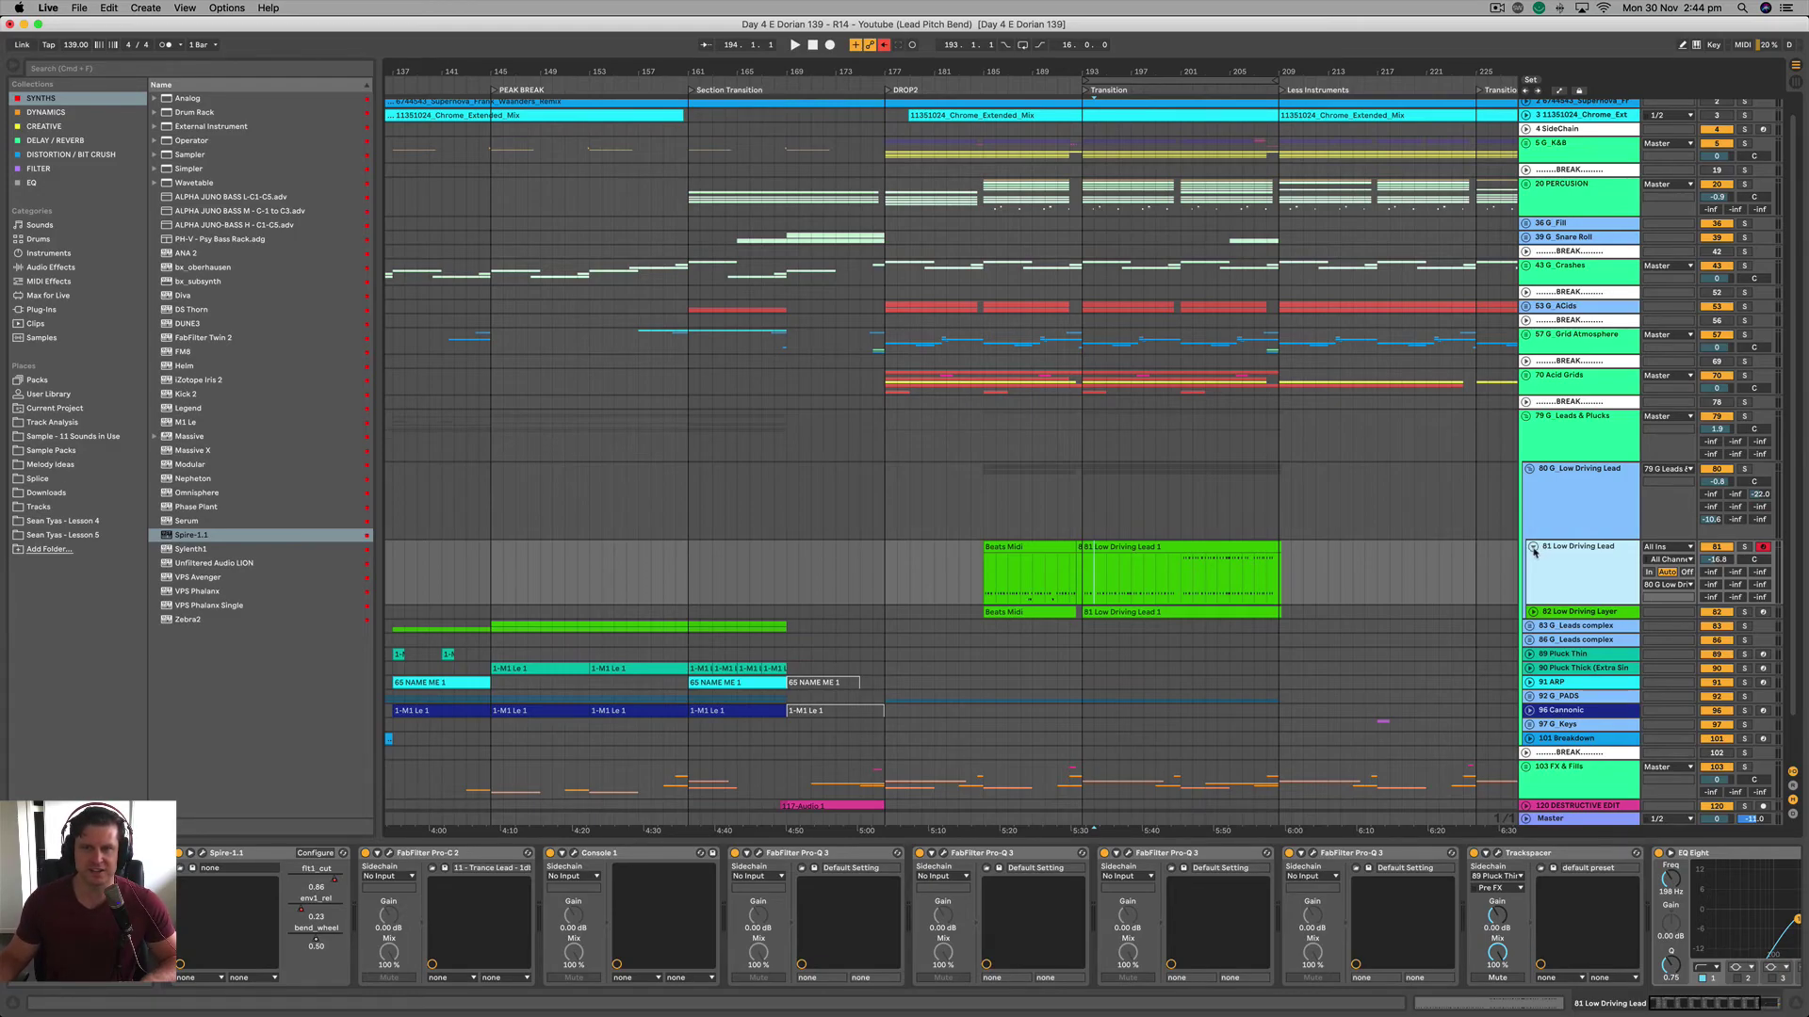
scroll(1349, 588, "up", 5)
scroll(1244, 537, "down", 2)
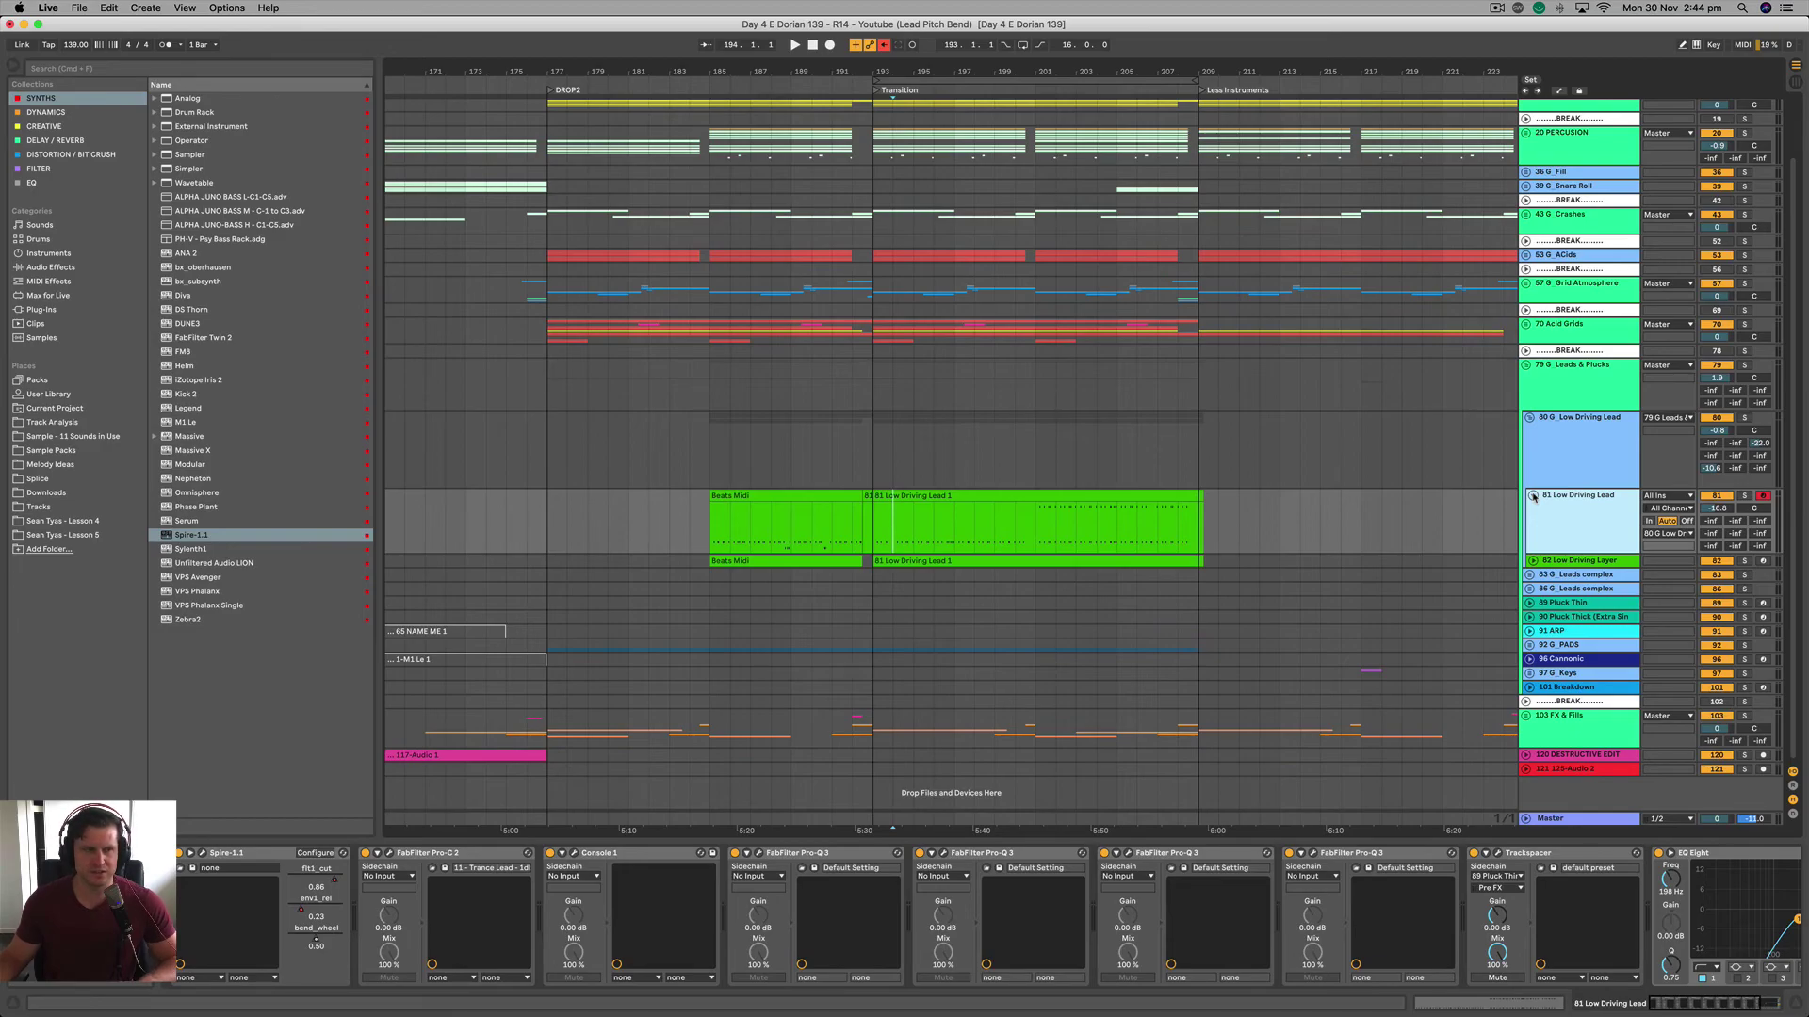
left_click(920, 497)
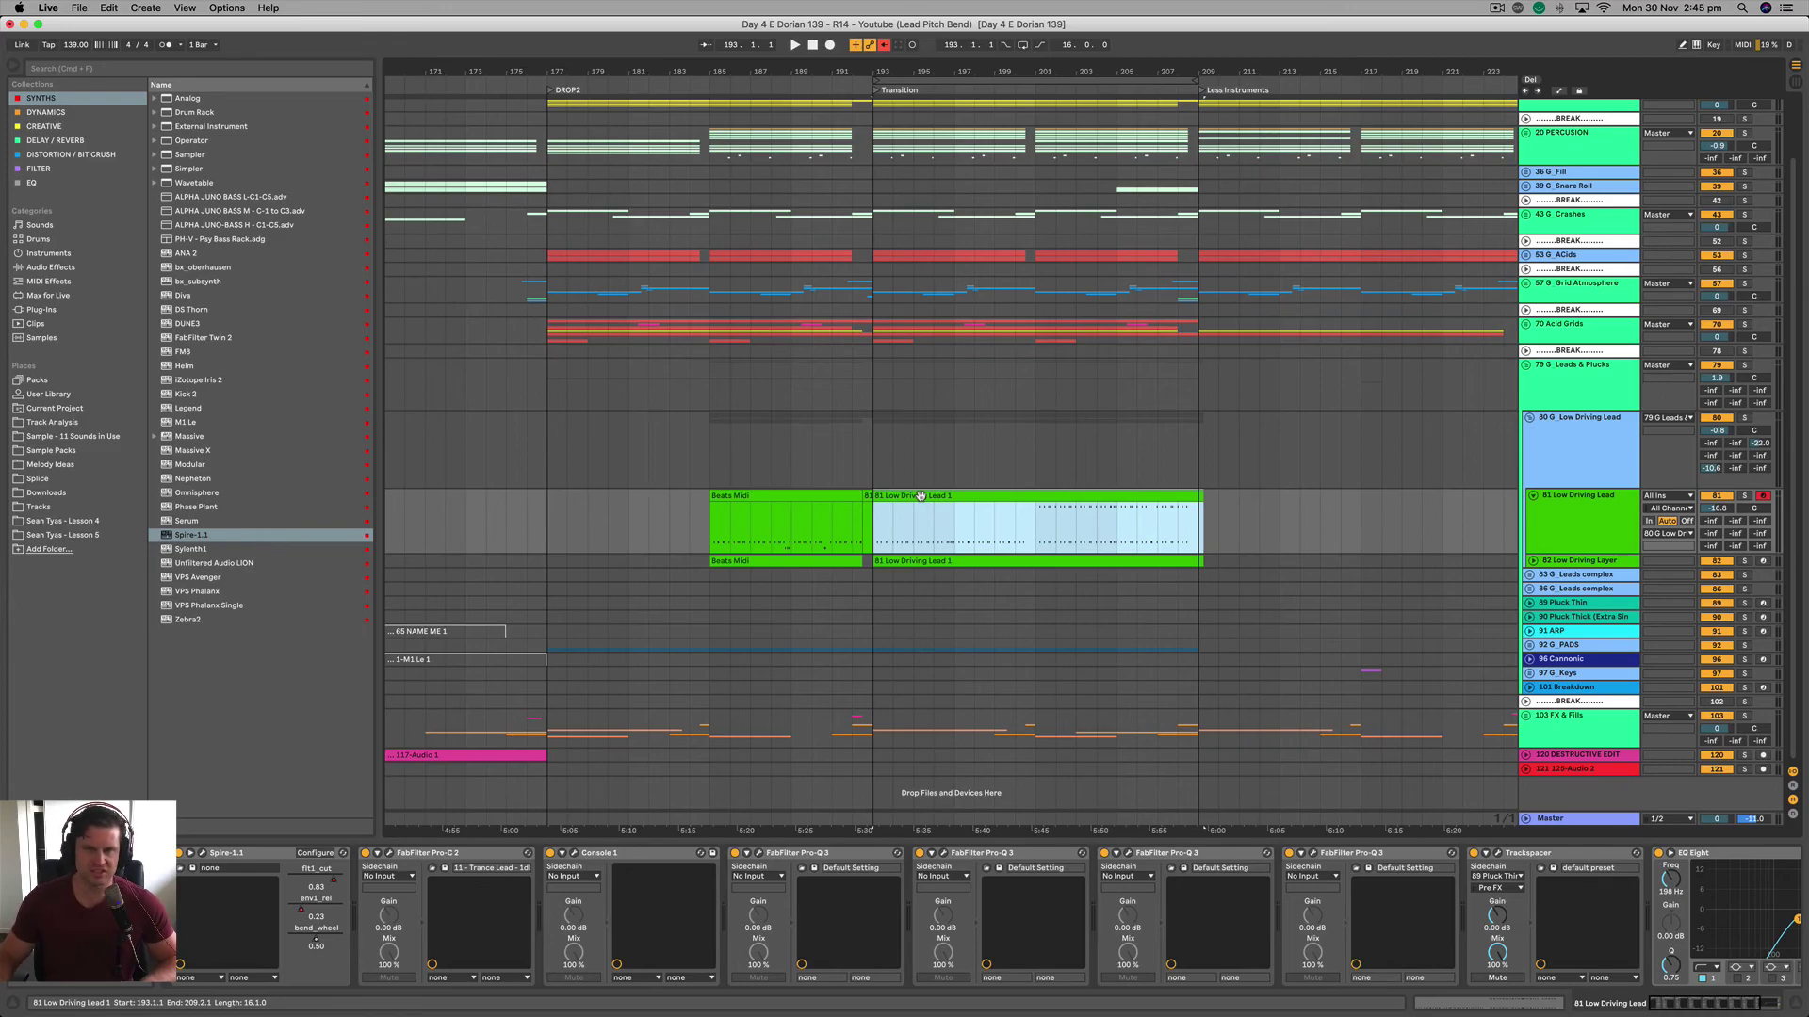
Collapse the Low Driving Lead track and place the insert marker at bar 210 on the Low Driving Lead group track
left_click(1542, 522)
left_click(1532, 496)
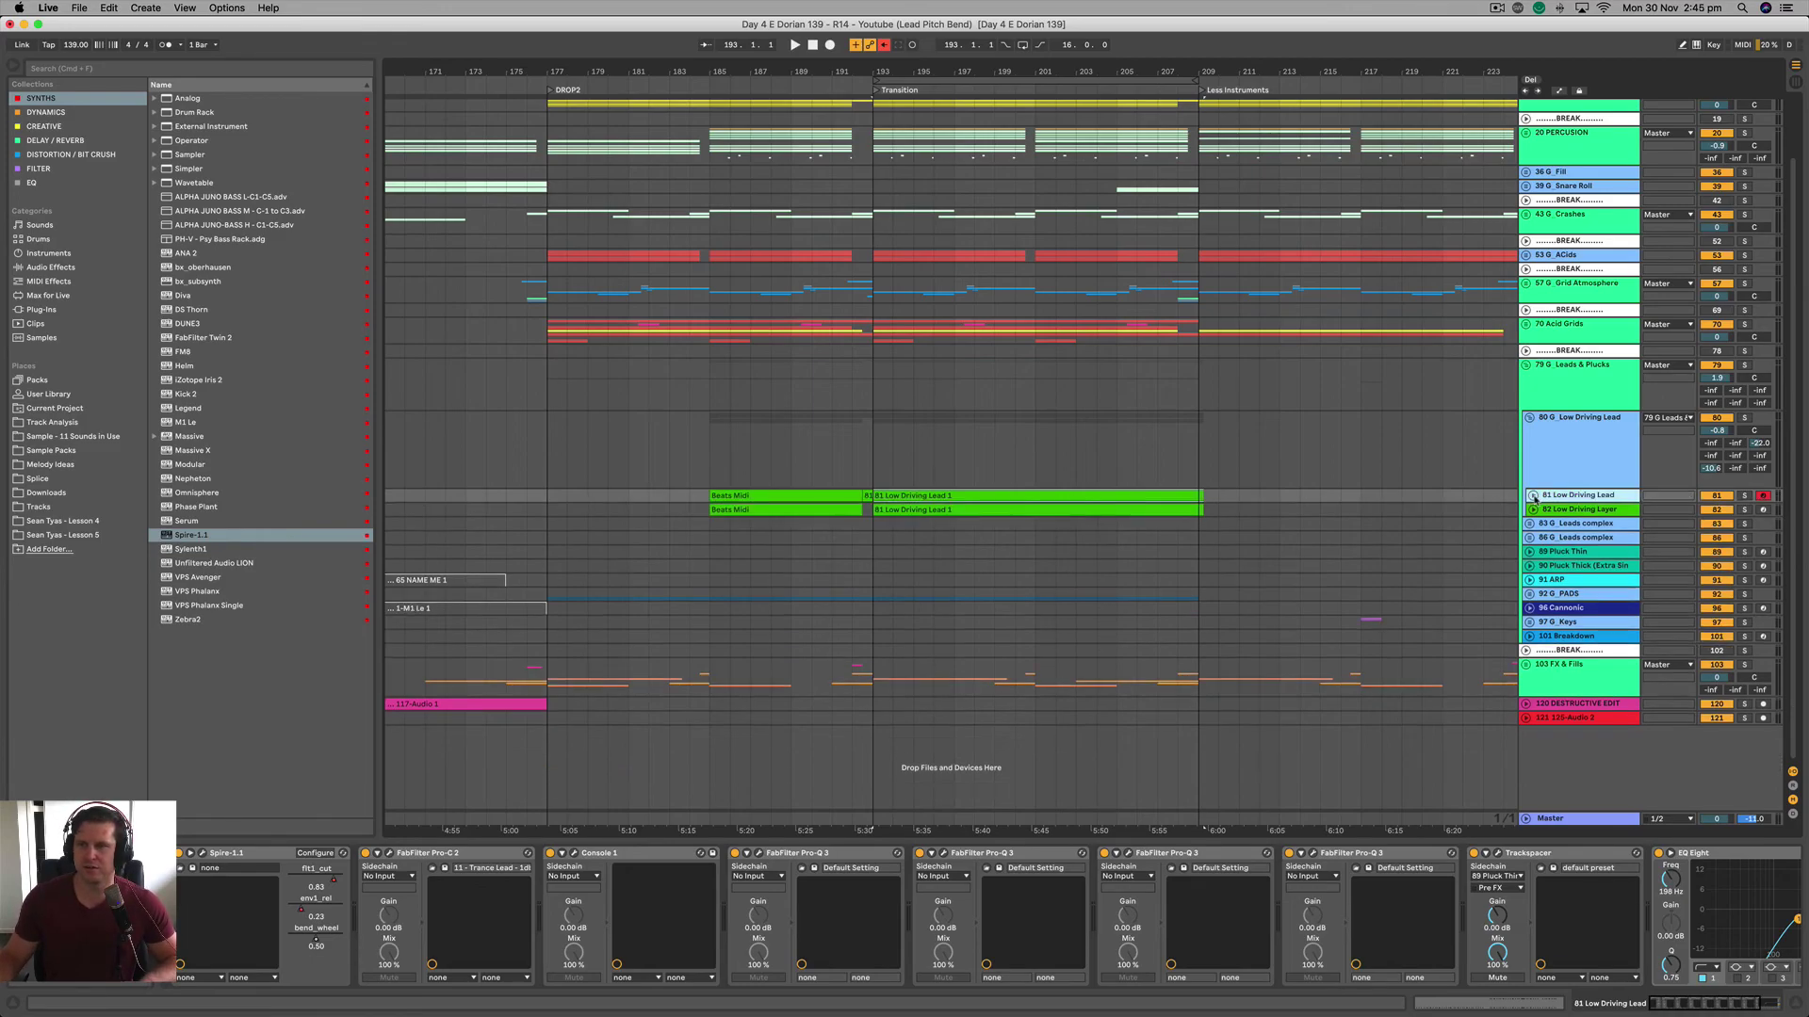
left_click(1216, 479)
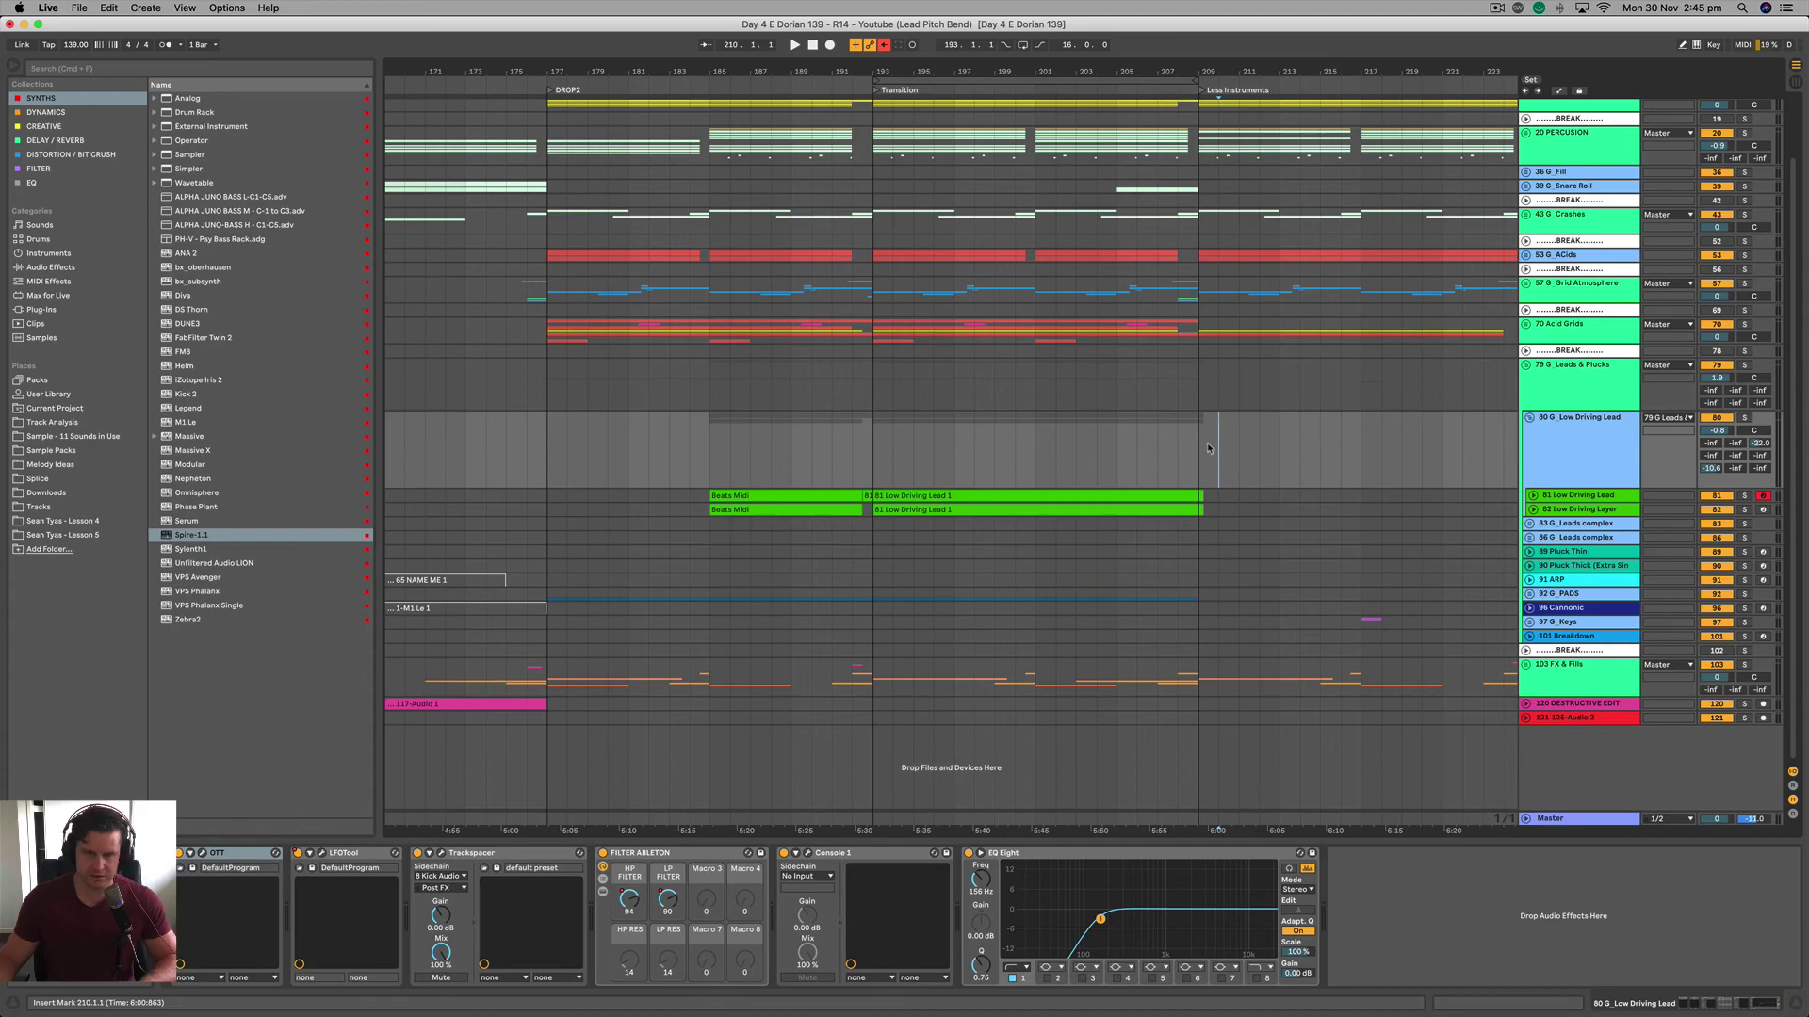